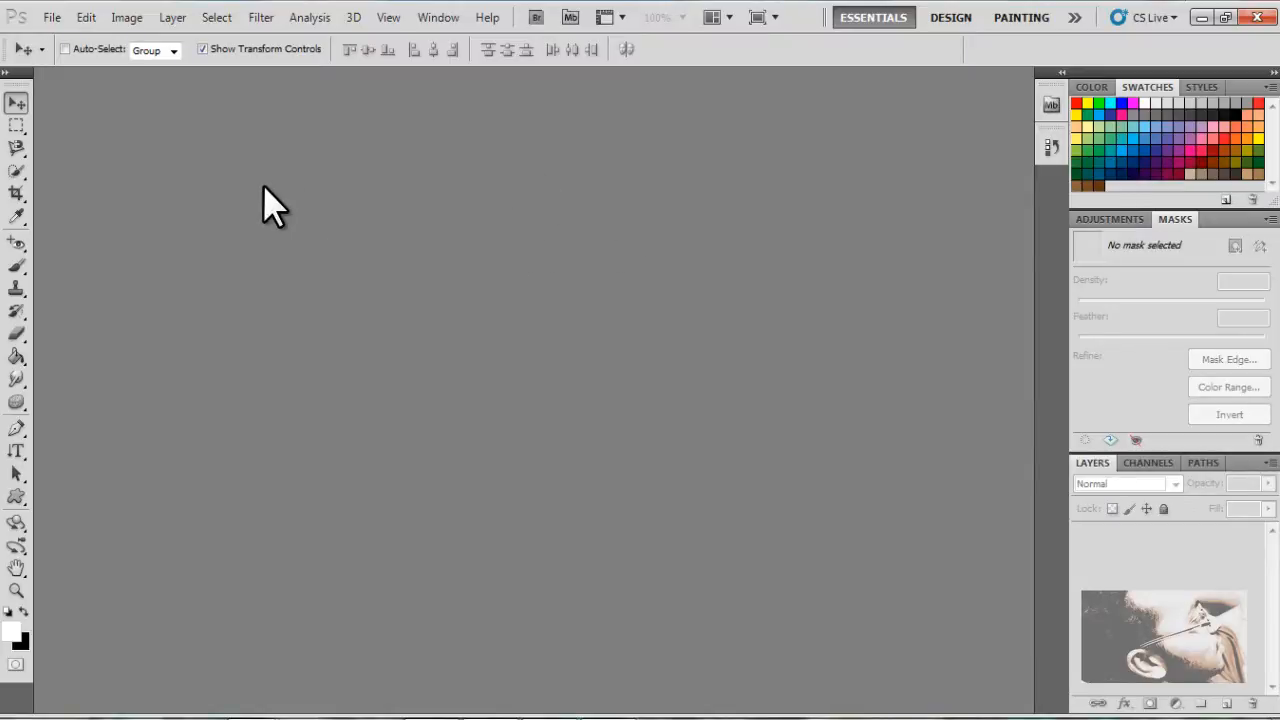
# Browse for an image to open, going to the tut folder inside the Photoshop folder on the Desktop
pyautogui.click(62, 10)
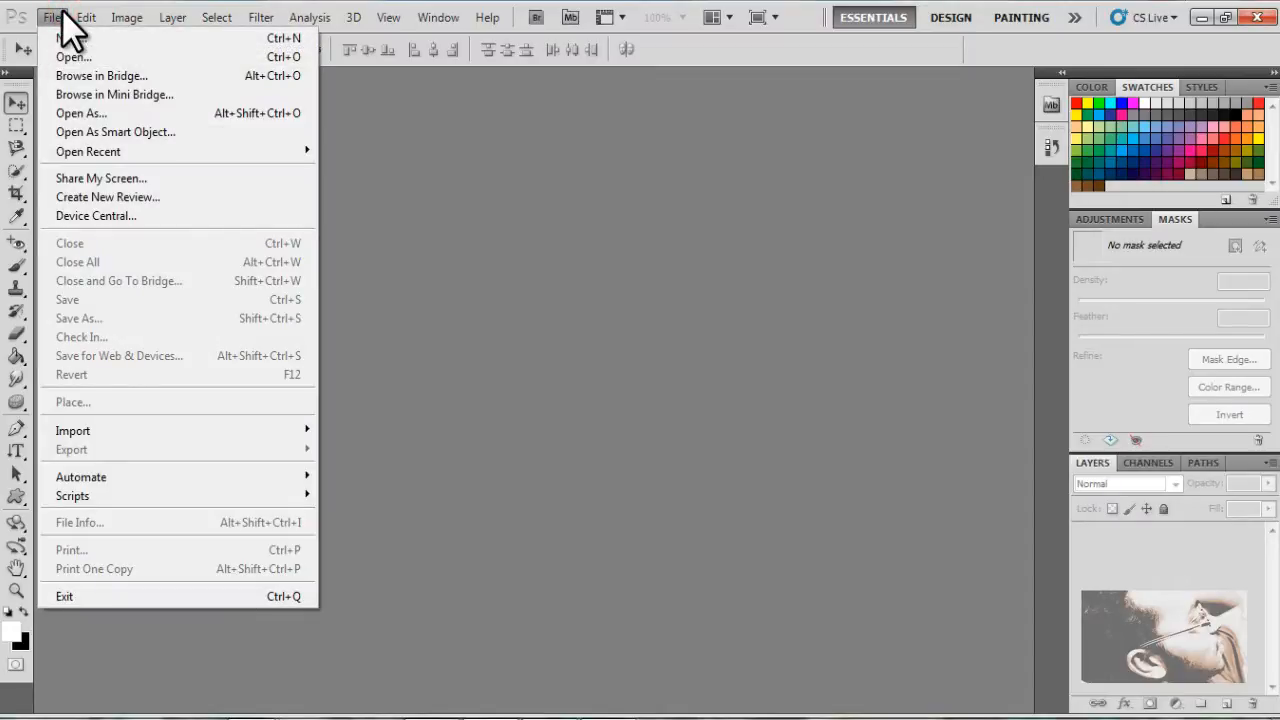
pyautogui.click(62, 10)
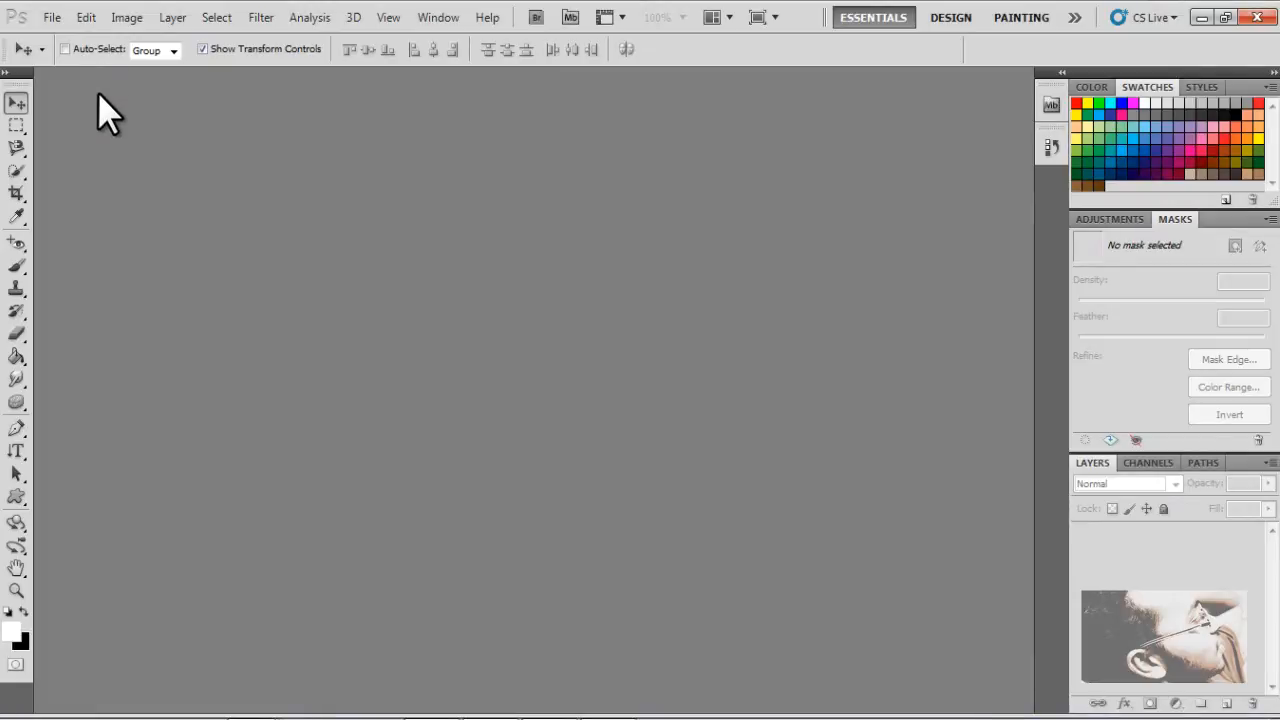
pyautogui.click(53, 20)
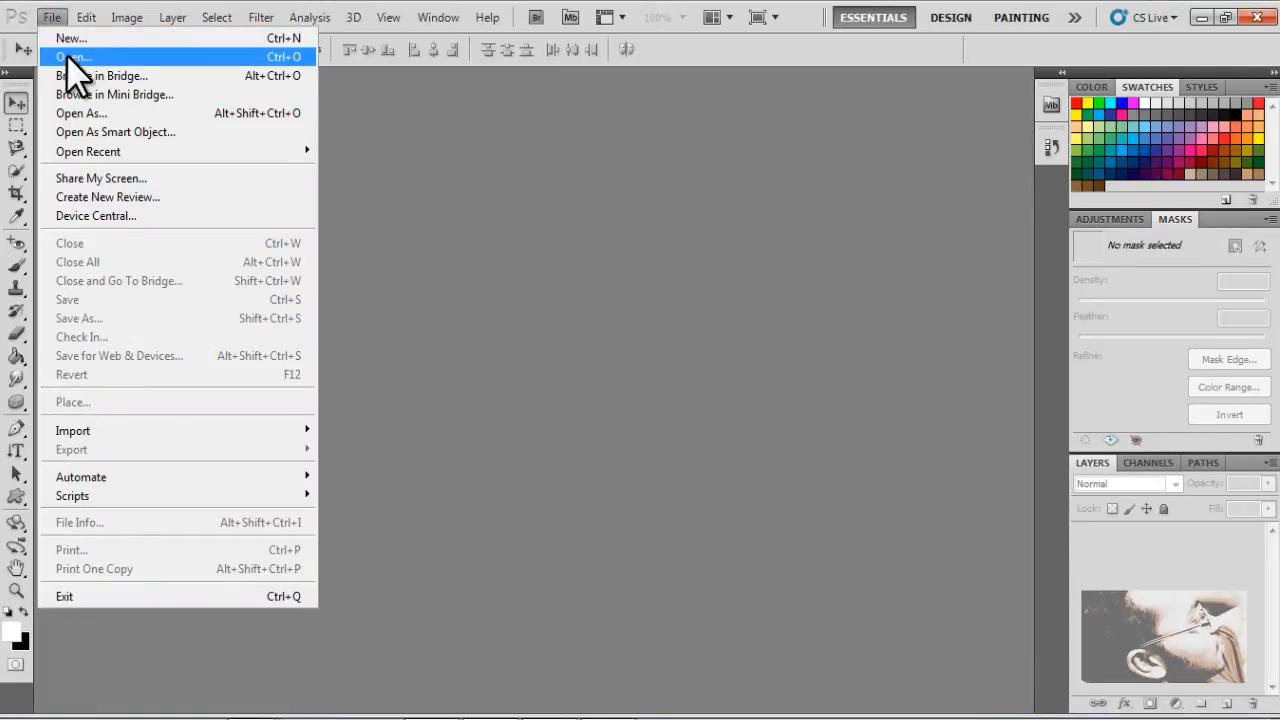
pyautogui.click(67, 57)
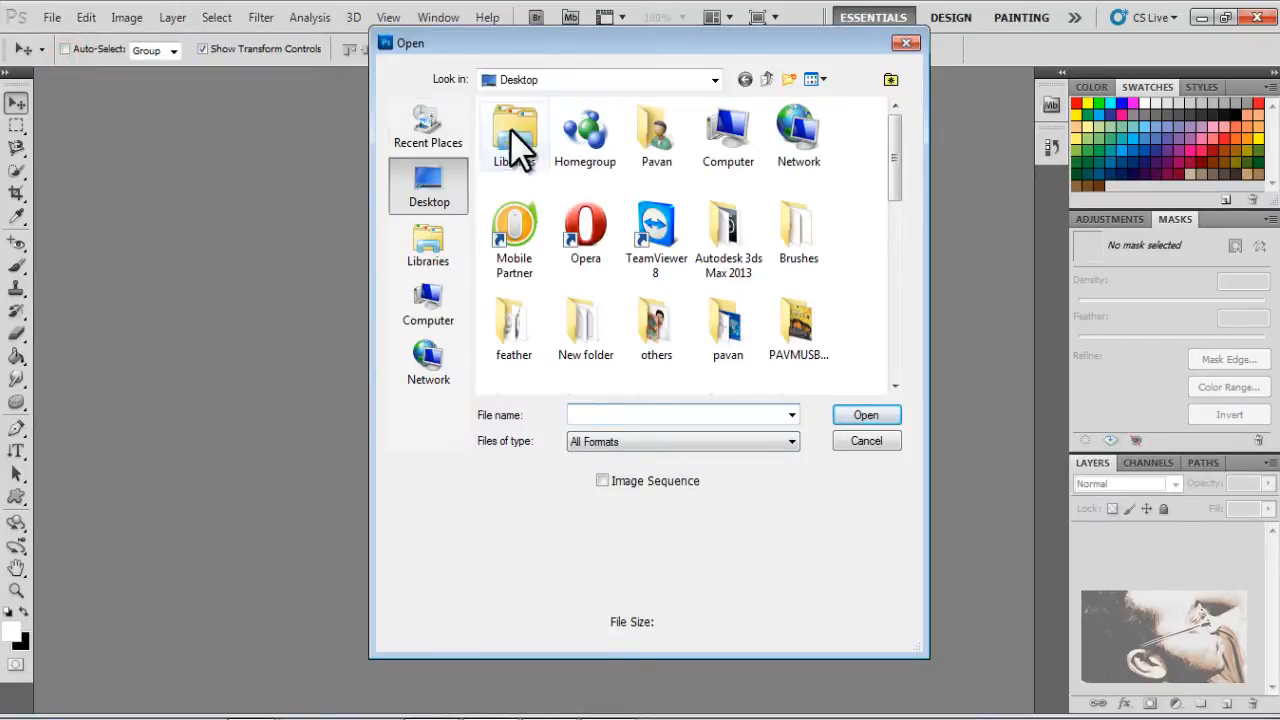
pyautogui.click(897, 125)
pyautogui.moveTo(897, 125); pyautogui.dragTo(884, 197)
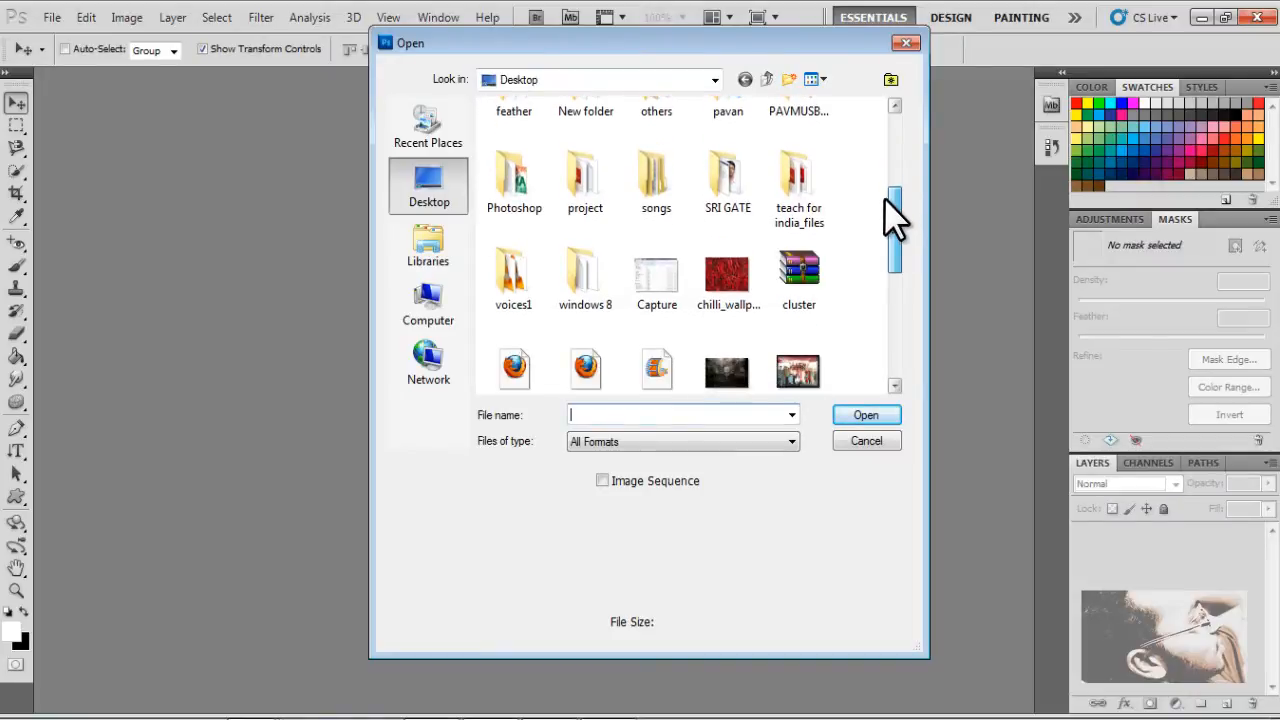
pyautogui.doubleClick(537, 199)
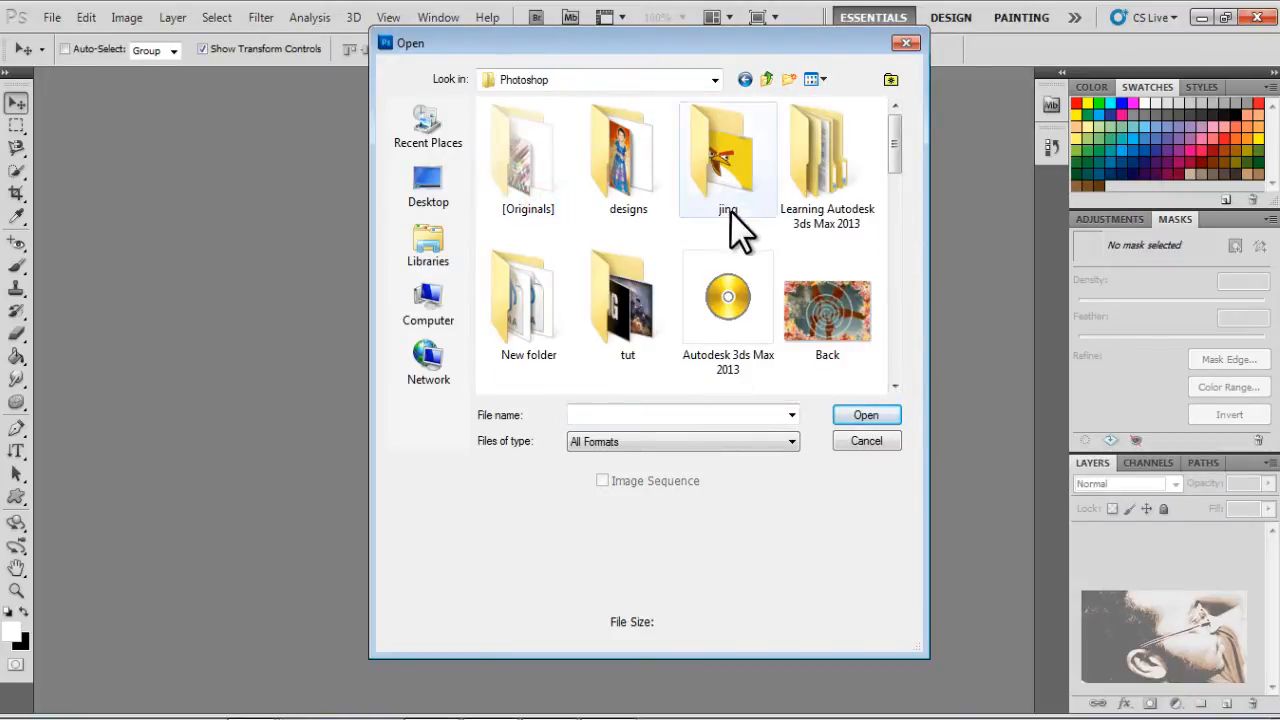
pyautogui.moveTo(887, 146); pyautogui.dragTo(888, 169)
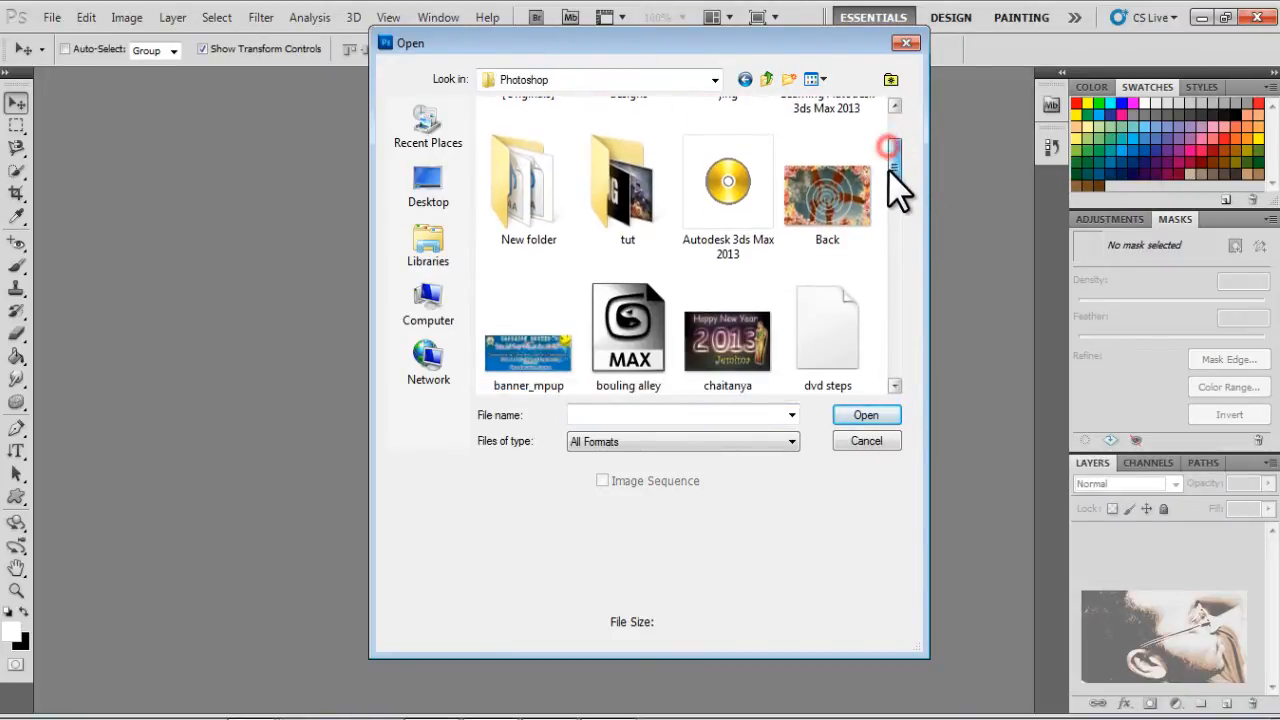
pyautogui.click(601, 186)
pyautogui.doubleClick(601, 186)
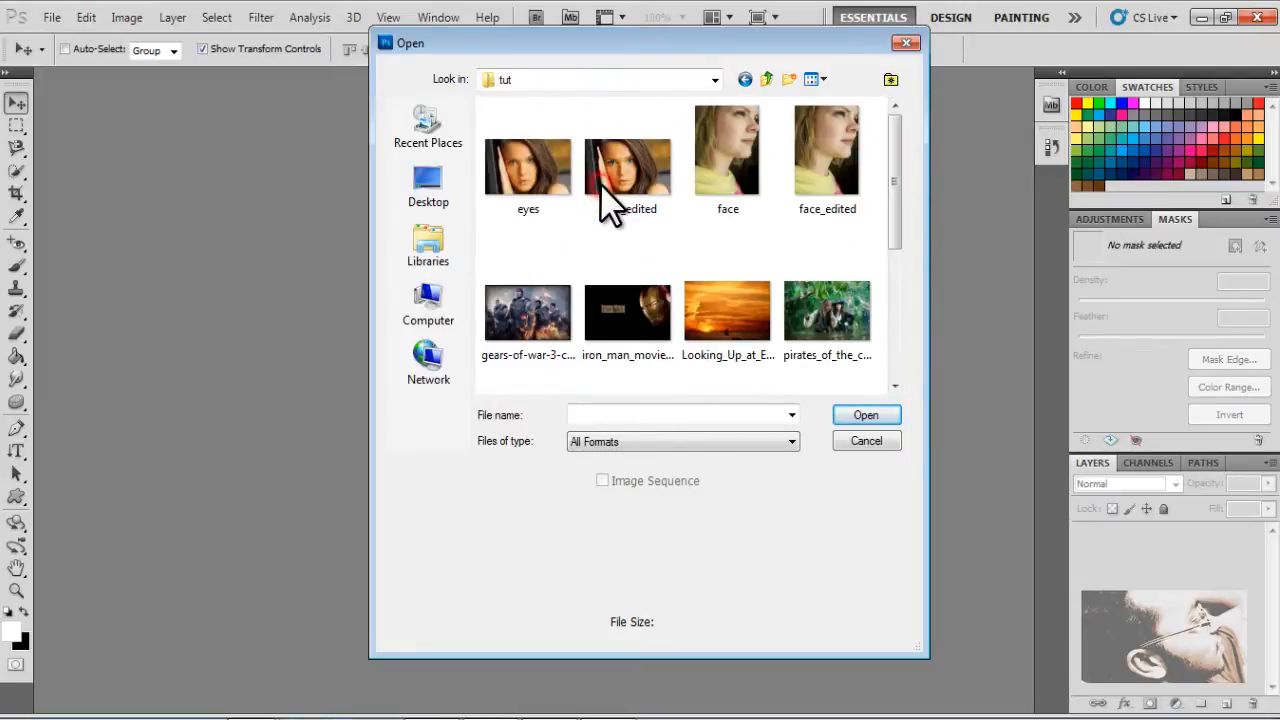
# Maximize the file browser and open the image iron_man_movie_1440_x_900_wallpaper-wide from the tut folder
pyautogui.doubleClick(819, 44)
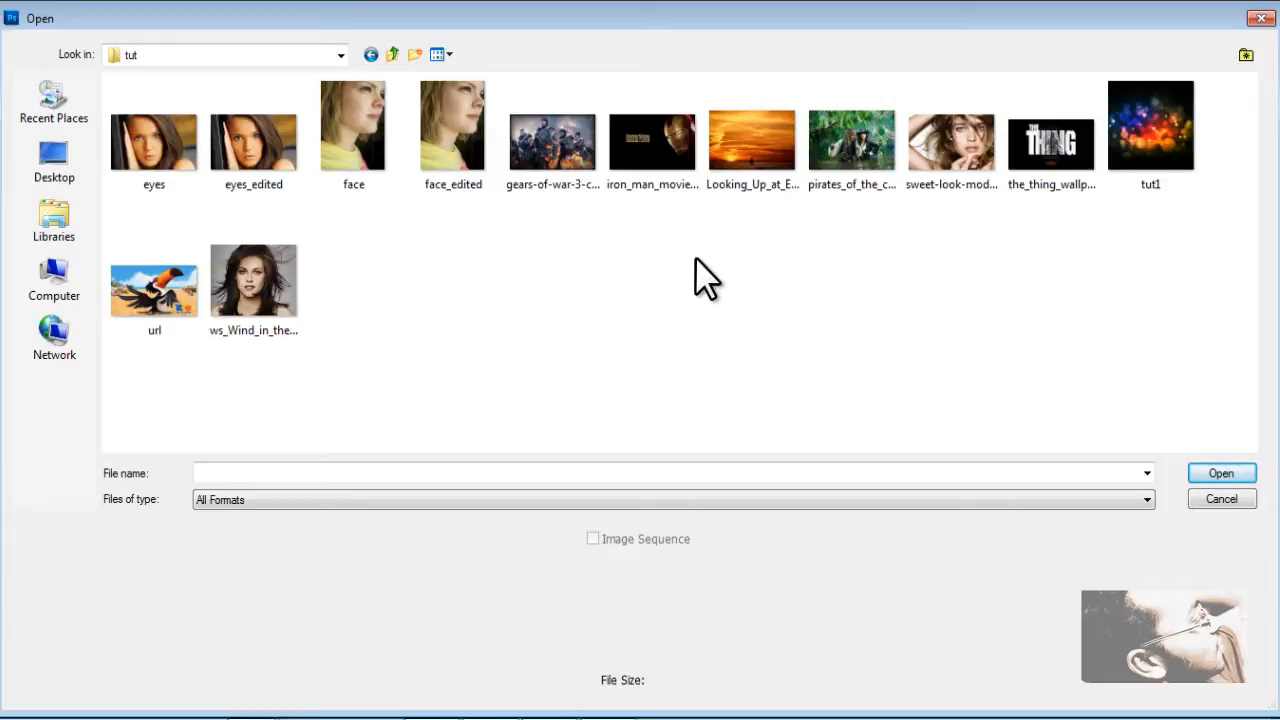
pyautogui.click(636, 162)
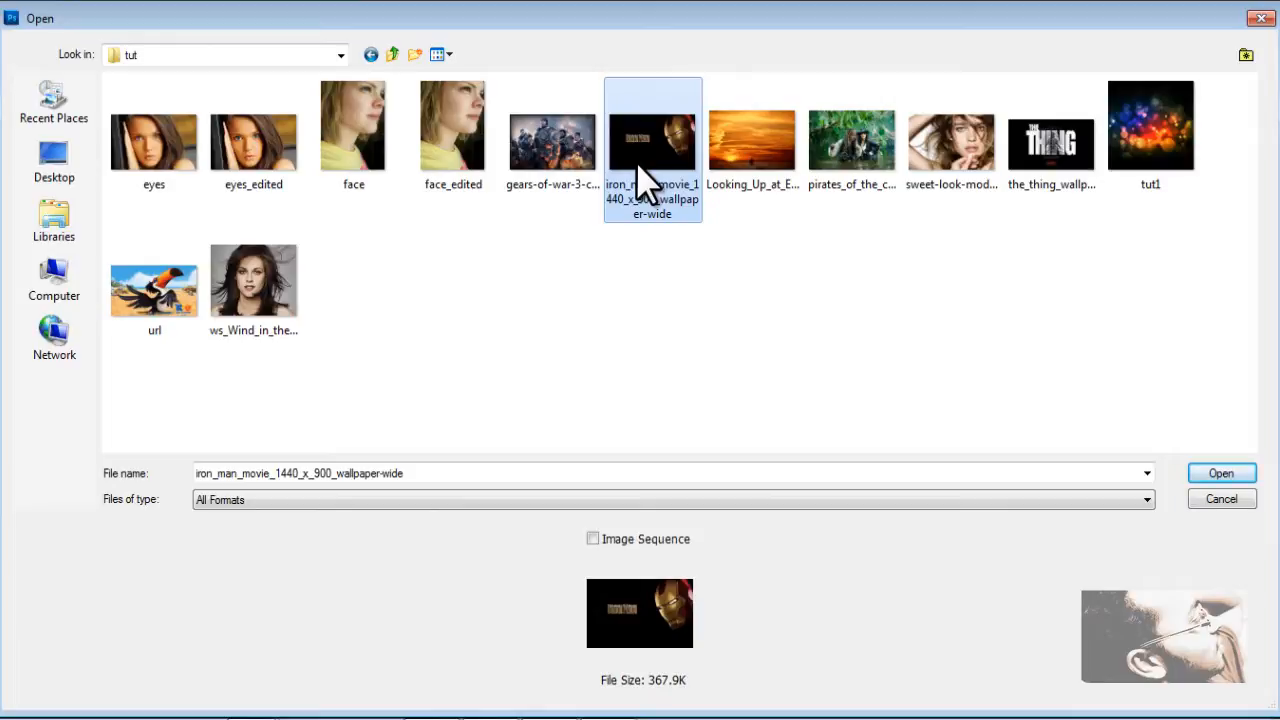
pyautogui.click(1199, 476)
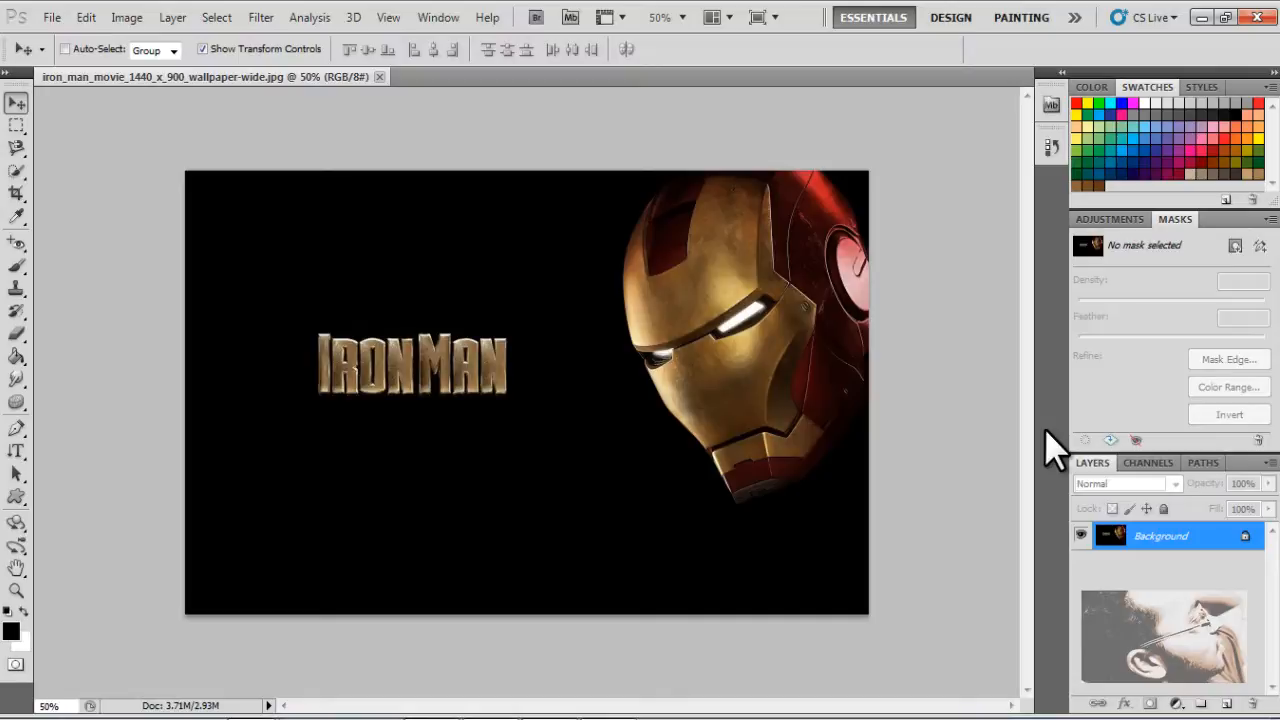
# Save the Iron Man wallpaper in the tut folder under its existing name in Photoshop (*.PSD;*.PDD) format
pyautogui.hotkey('ctrl', 'shift', 's')
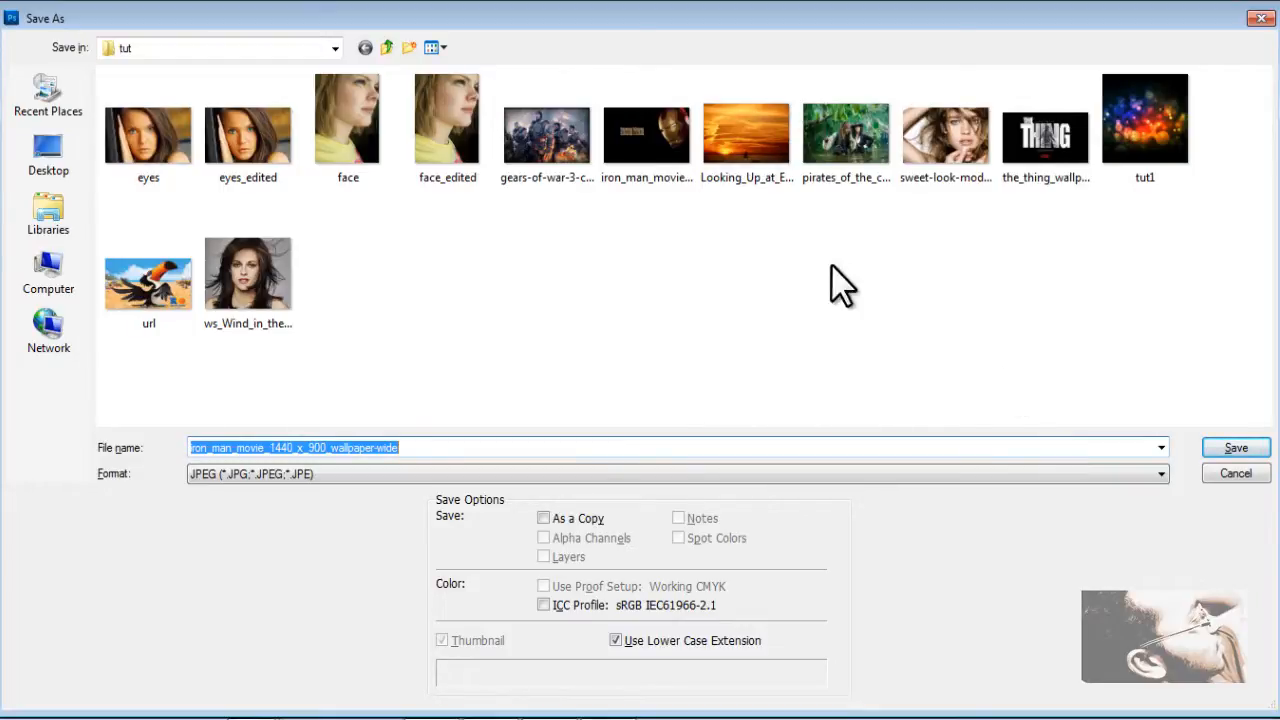
pyautogui.click(333, 55)
pyautogui.click(333, 55)
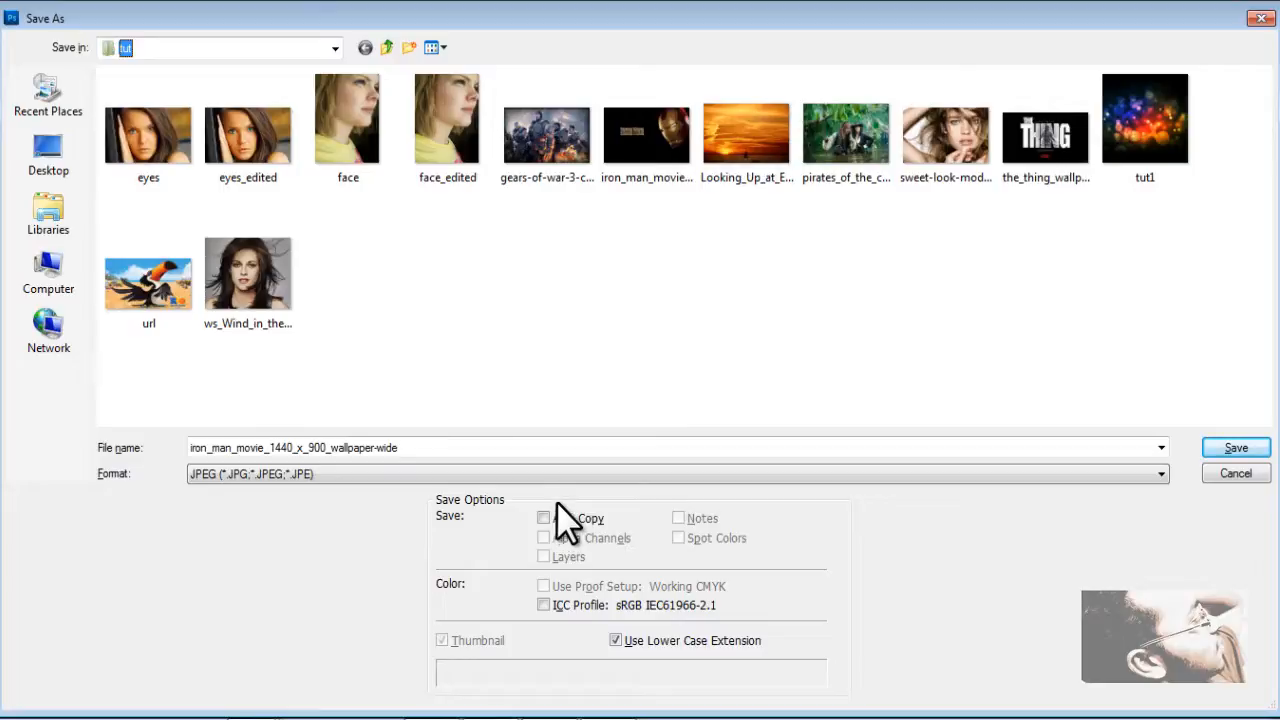
pyautogui.click(1143, 478)
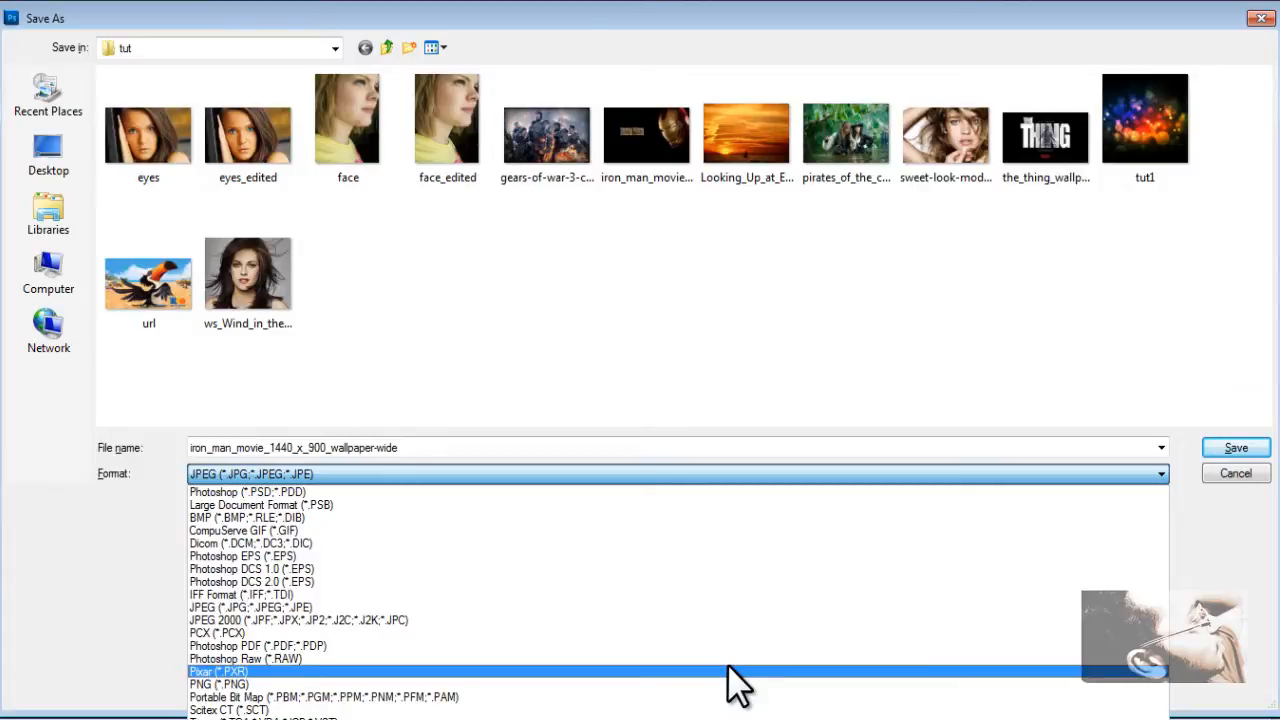
pyautogui.click(763, 490)
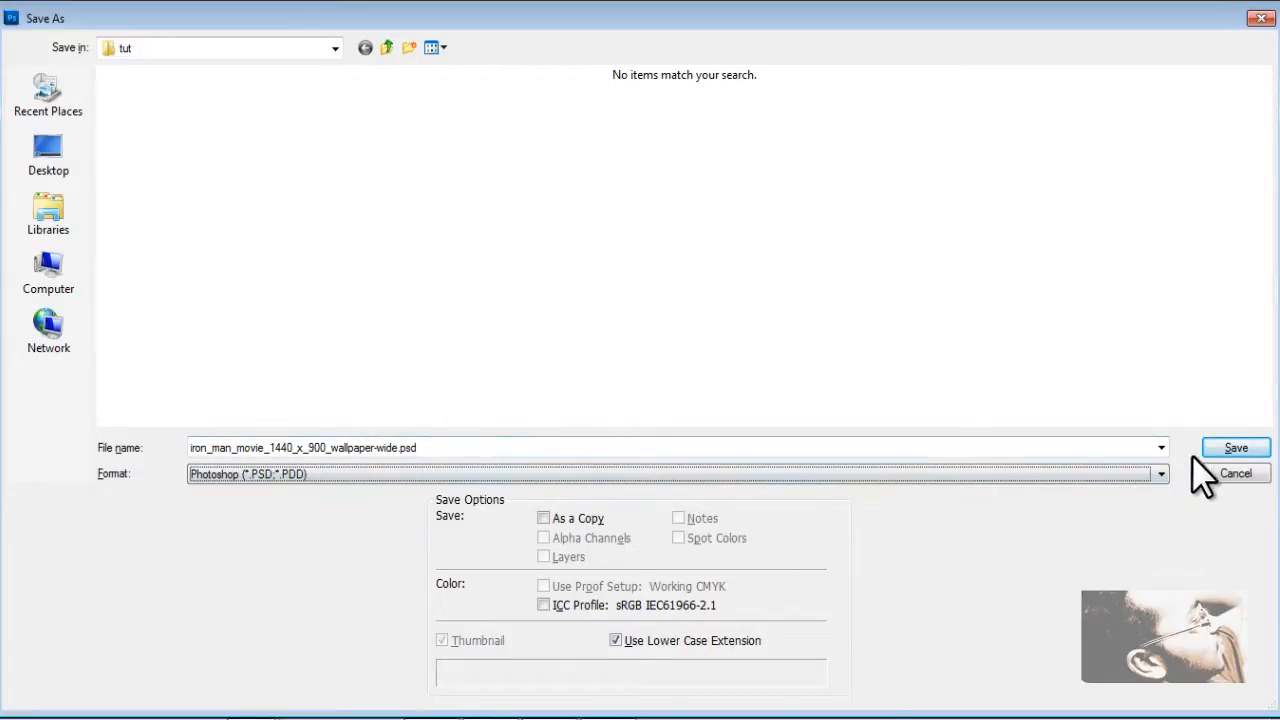
pyautogui.click(1232, 448)
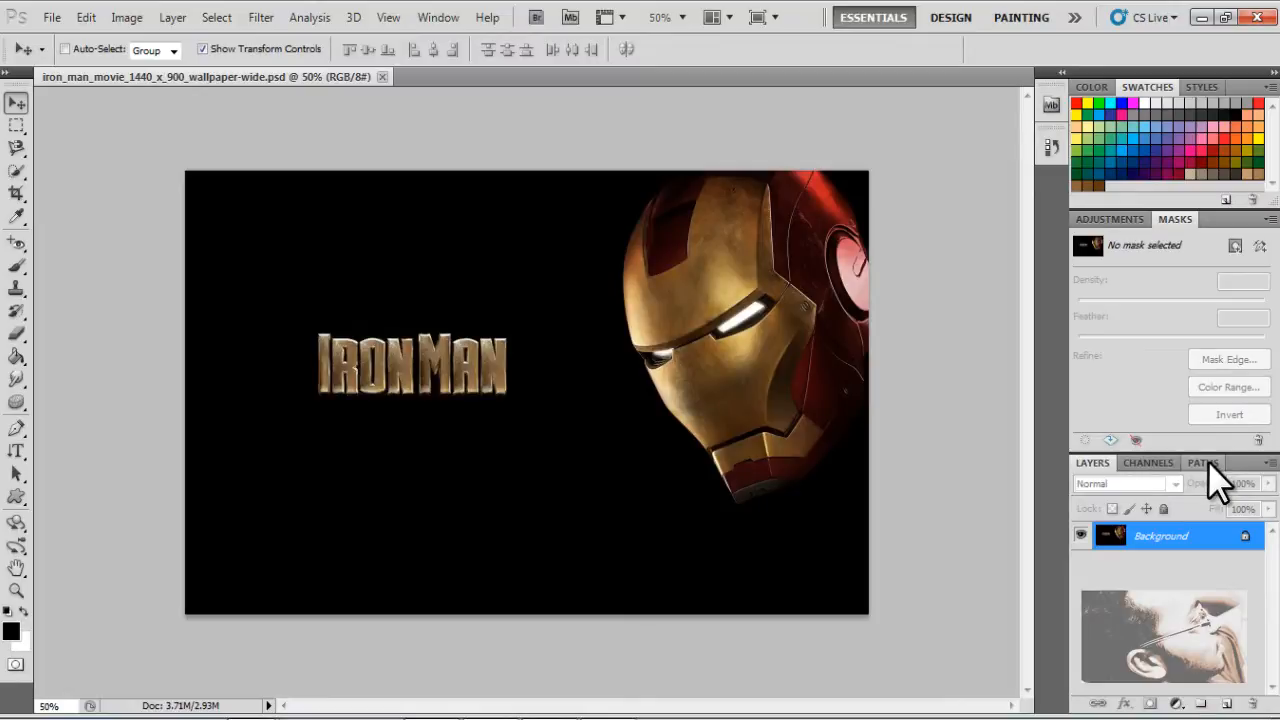
# Restore the file browser to its smaller size and open the PSD version of the Iron Man wallpaper from the tut folder
pyautogui.hotkey('ctrl', 'o')
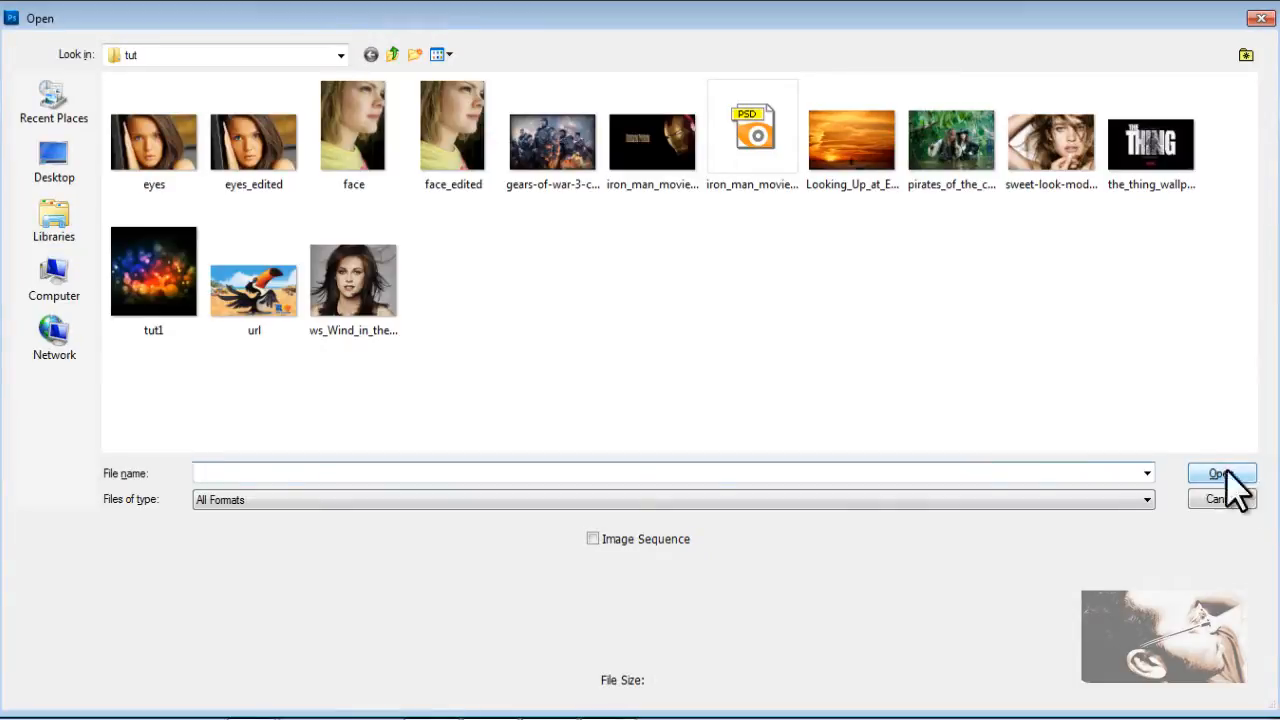
pyautogui.doubleClick(833, 15)
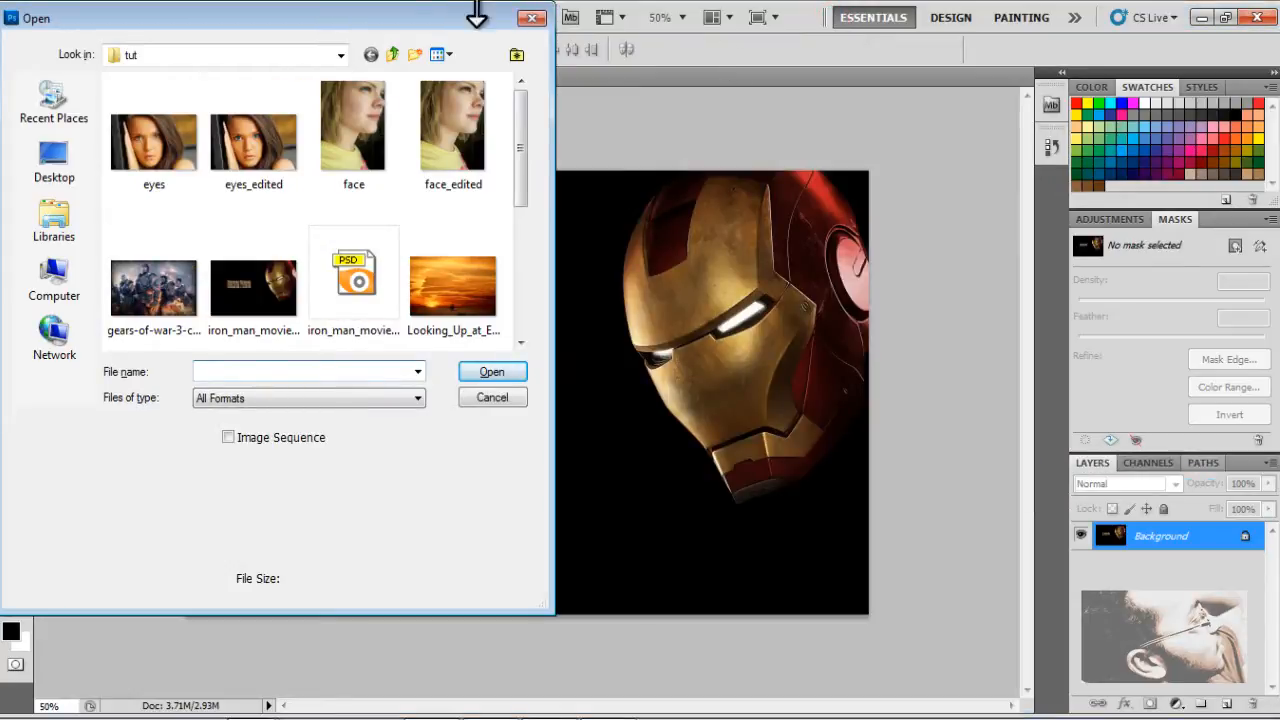
pyautogui.moveTo(423, 22); pyautogui.dragTo(857, 101)
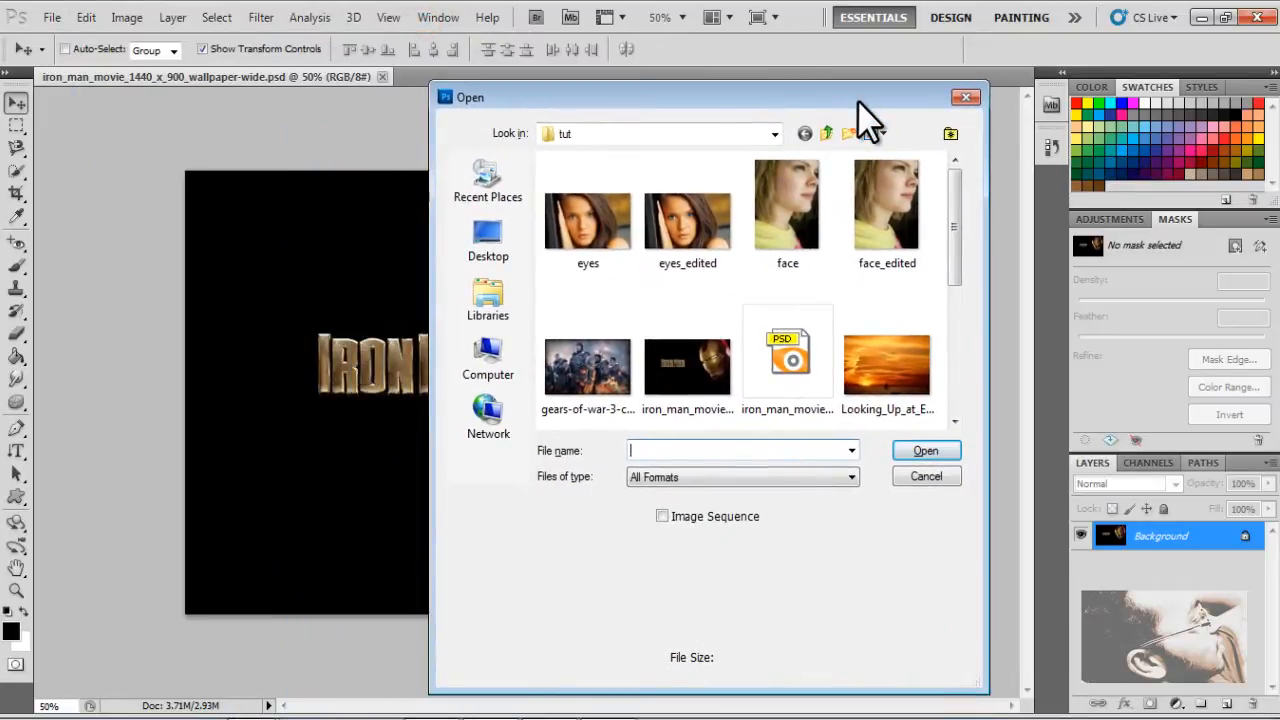
pyautogui.click(955, 227)
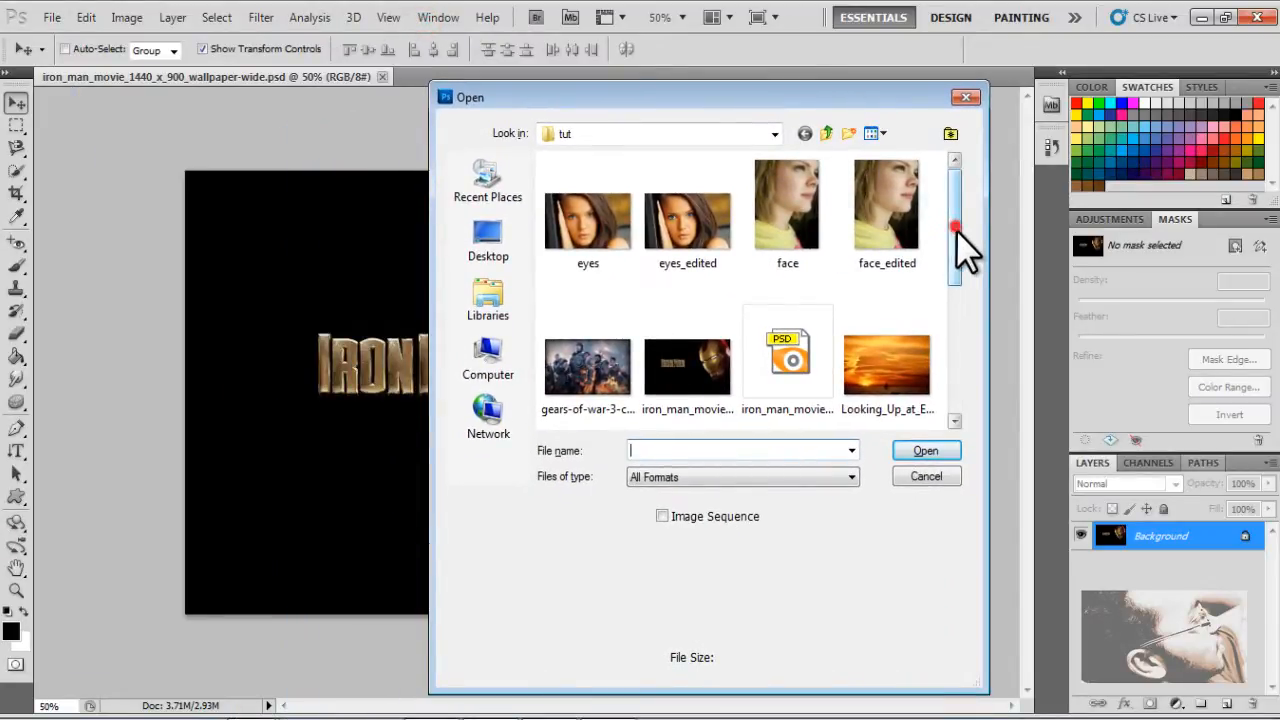
pyautogui.moveTo(956, 230); pyautogui.dragTo(972, 272)
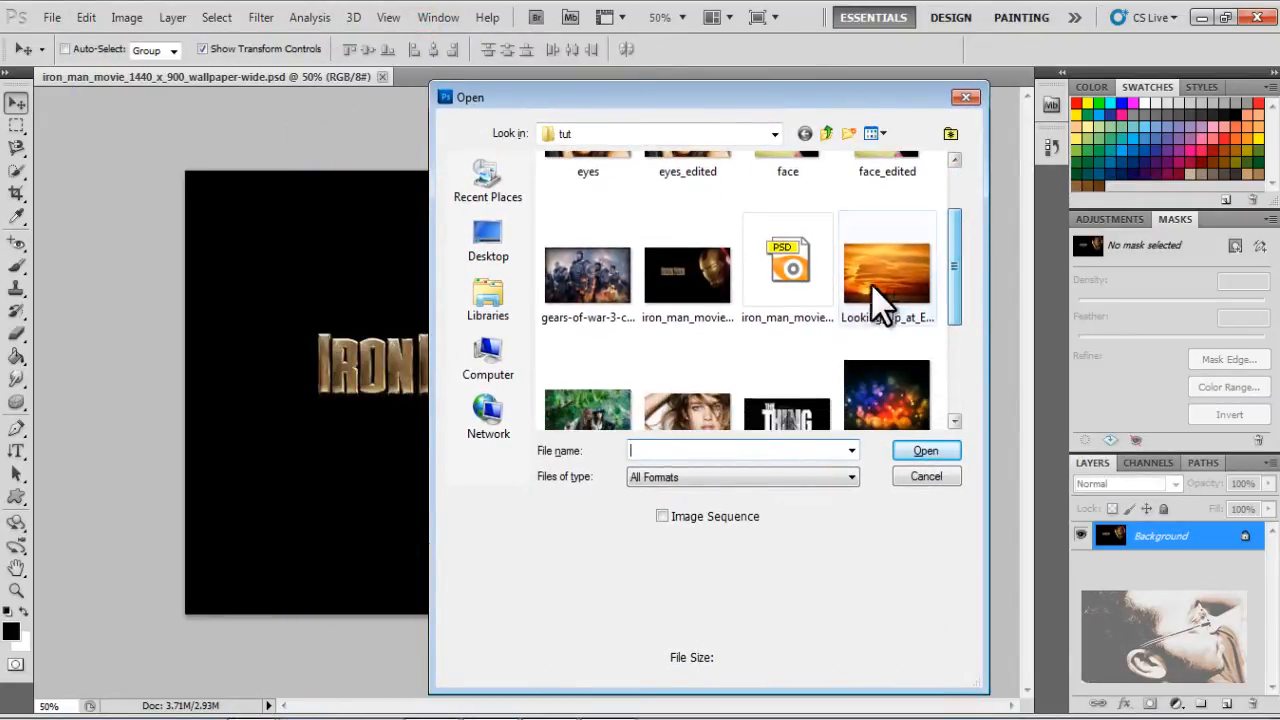
pyautogui.click(814, 275)
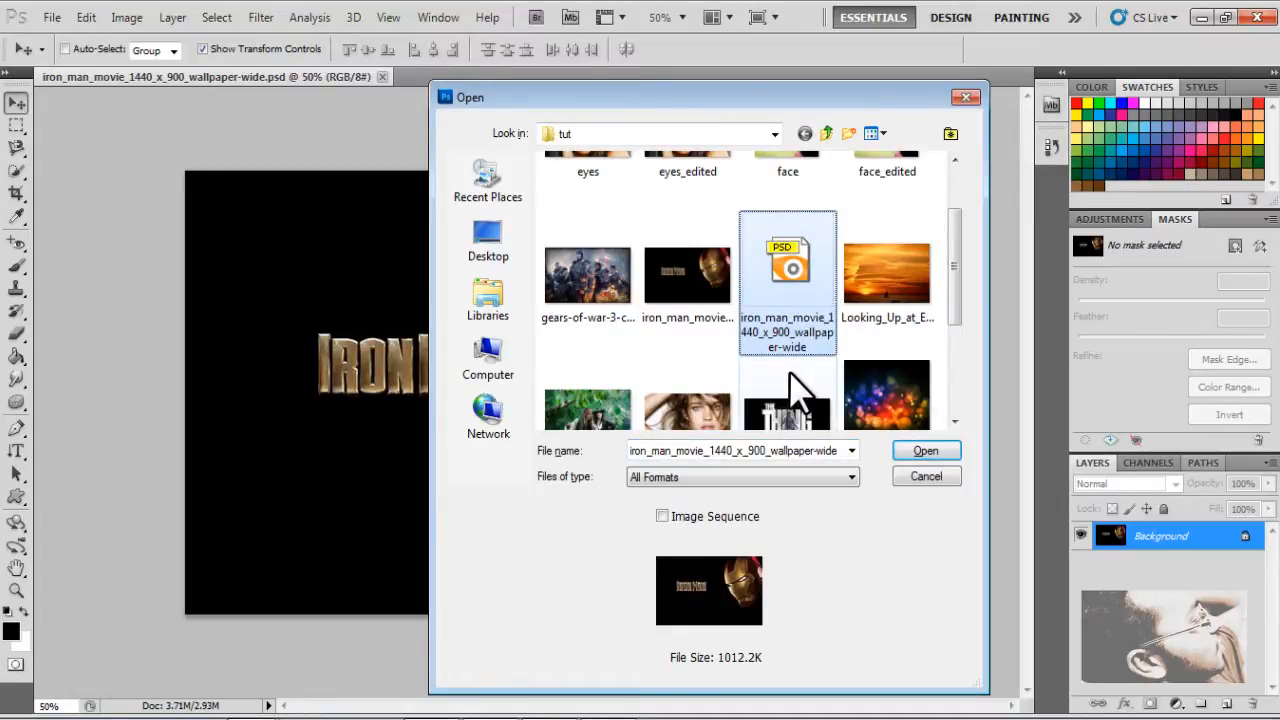
pyautogui.click(938, 446)
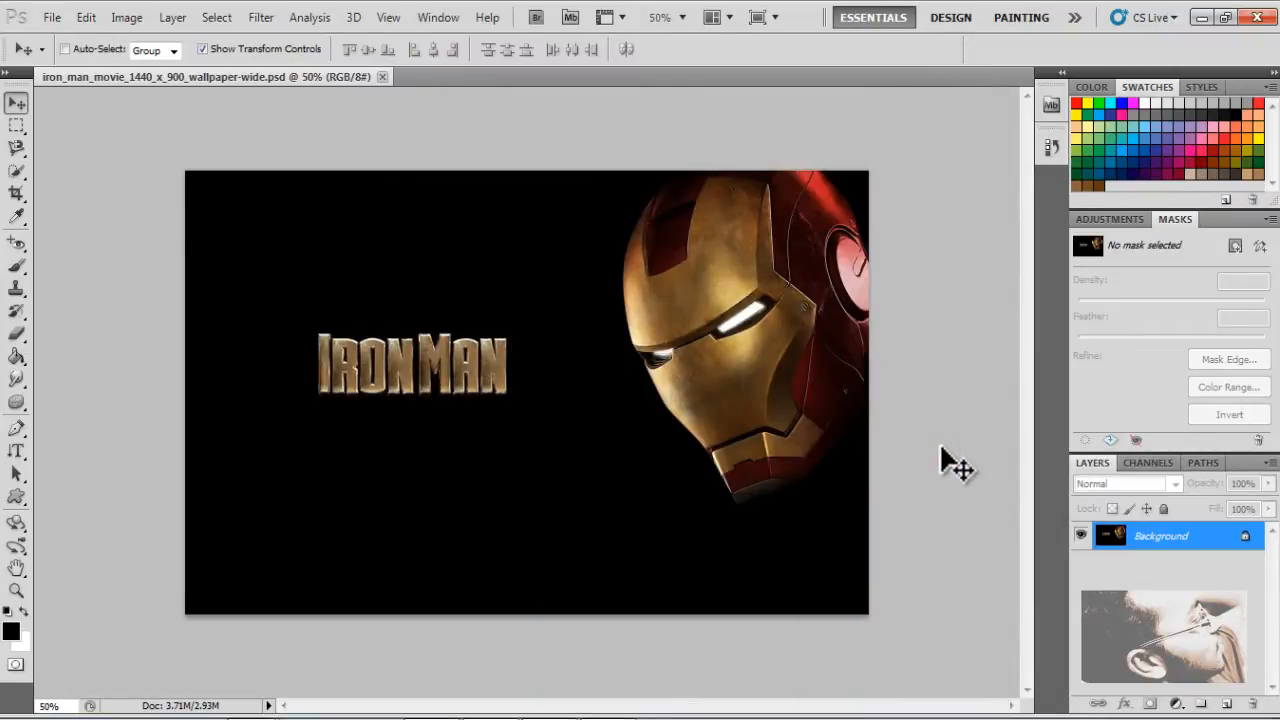
# Close the Iron Man document and reopen its PSD version from the tut folder
pyautogui.click(384, 76)
pyautogui.click(50, 17)
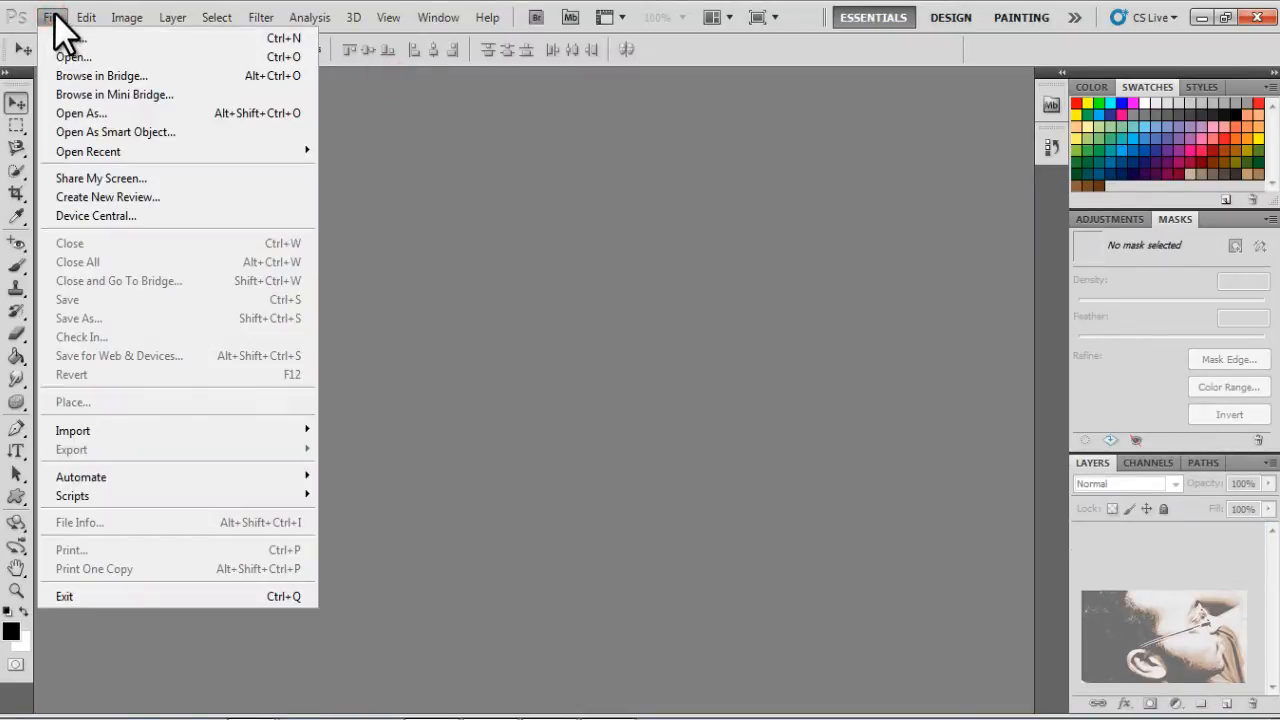
pyautogui.click(91, 60)
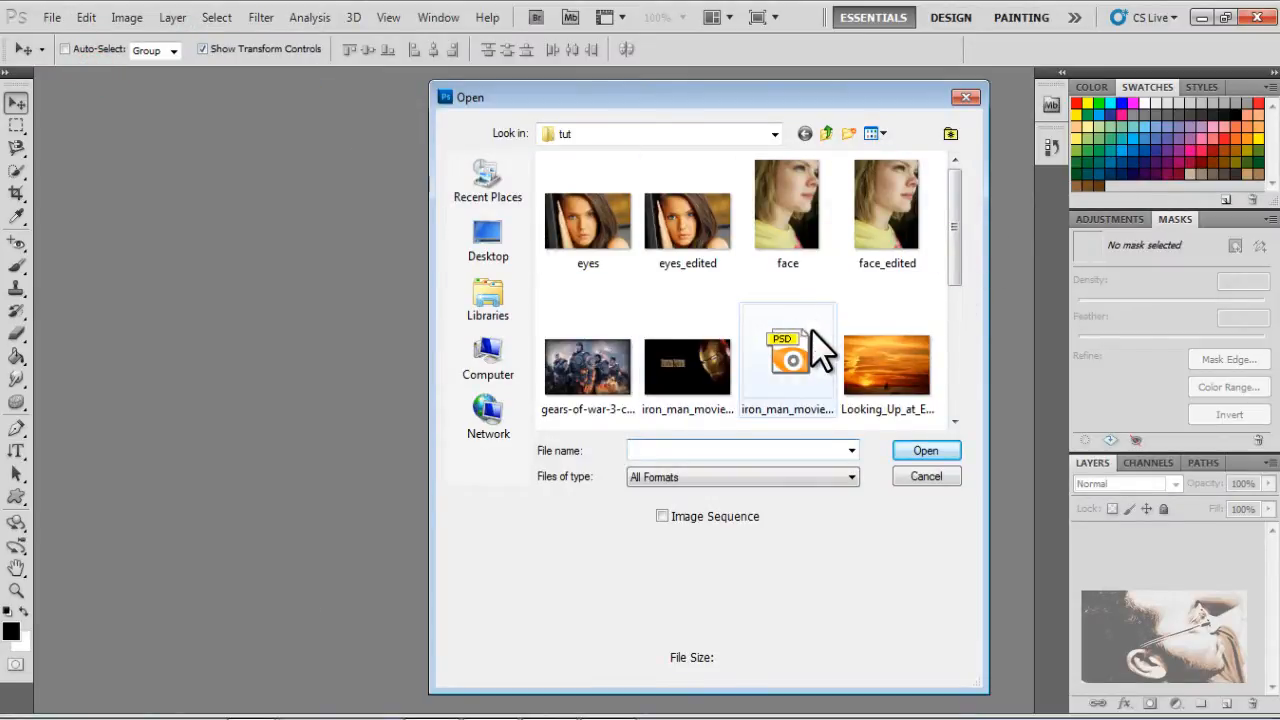
pyautogui.click(788, 355)
pyautogui.click(908, 449)
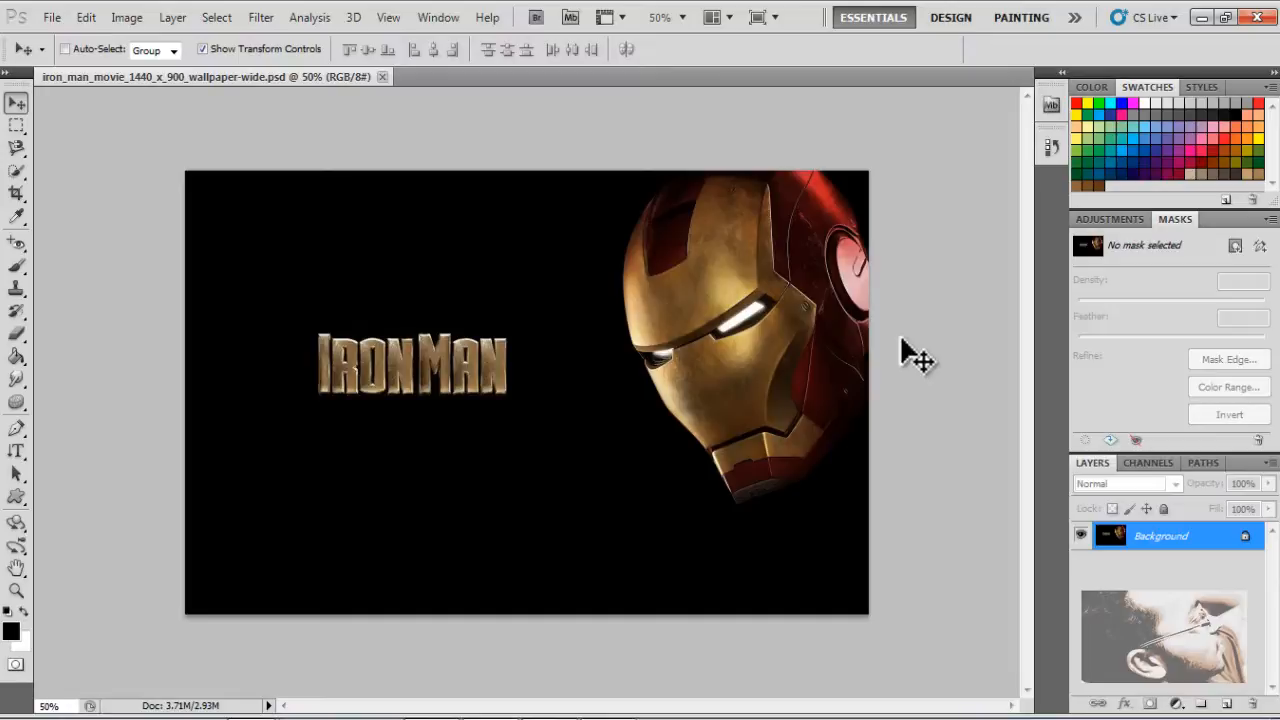
# Save the Iron Man wallpaper in the tut folder in PNG (*.PNG) format with interlacing set to None
pyautogui.hotkey('ctrl', 'shift', 's')
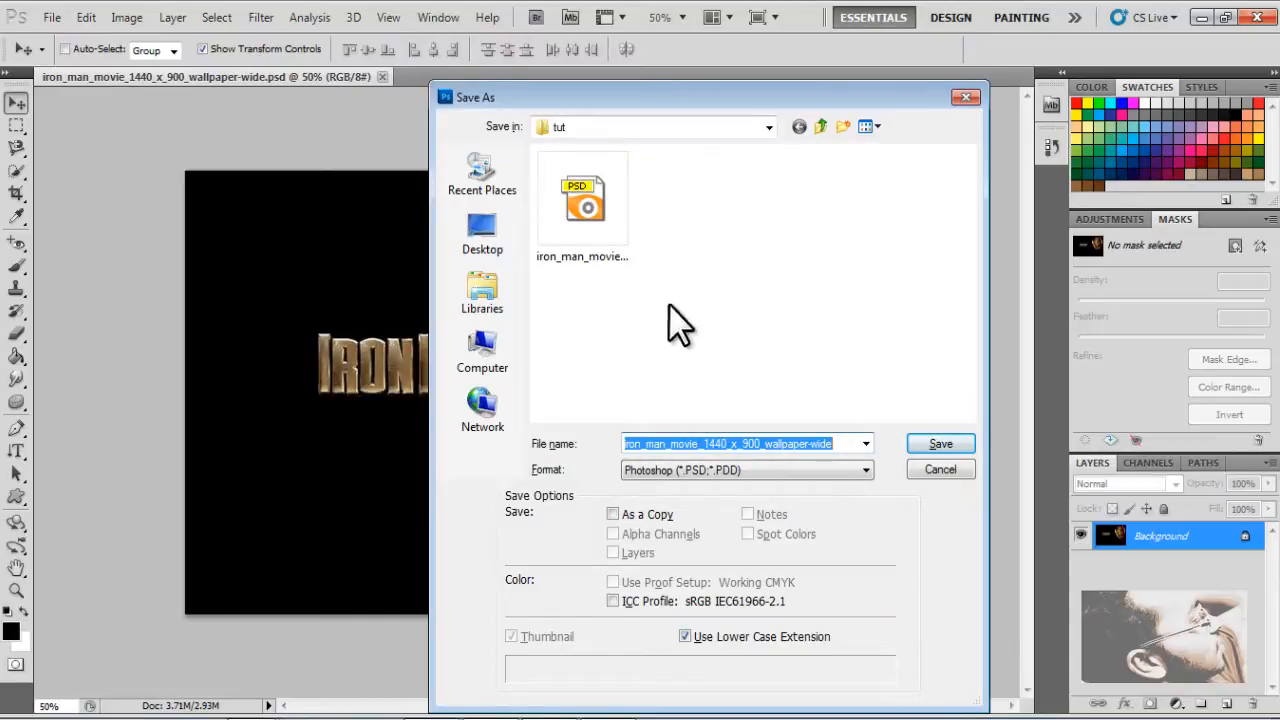
pyautogui.click(860, 468)
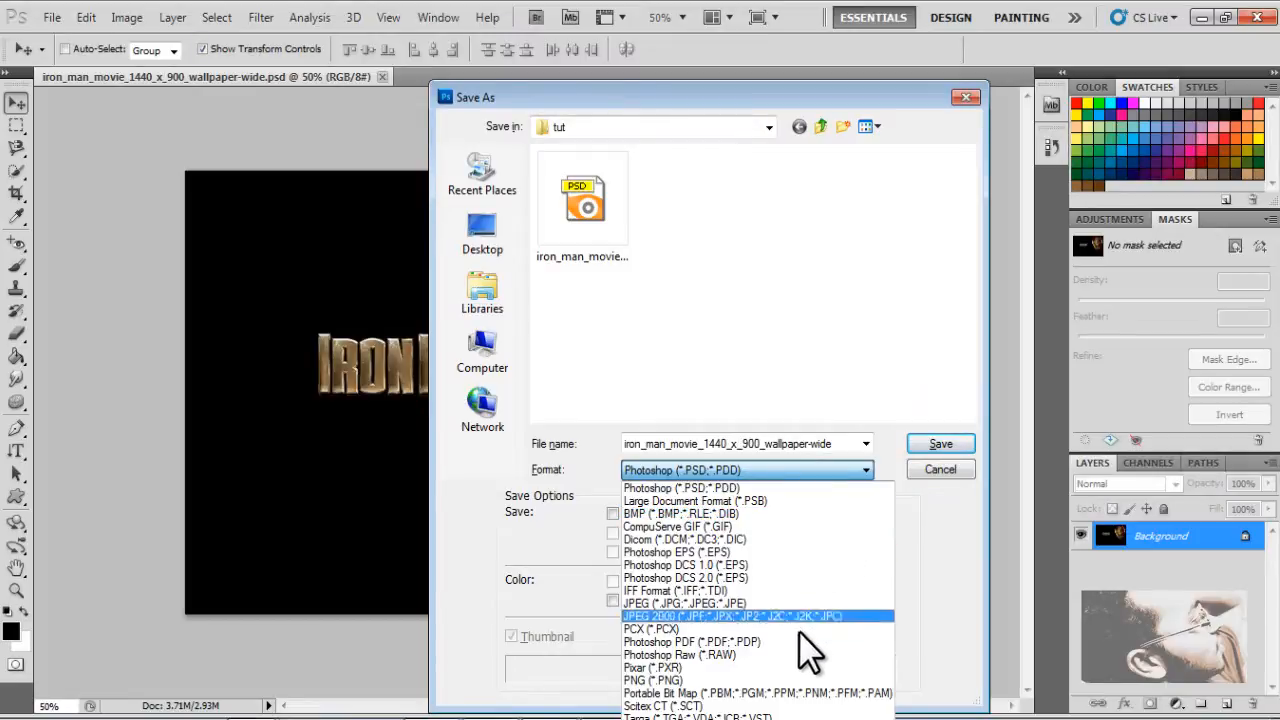
pyautogui.click(780, 679)
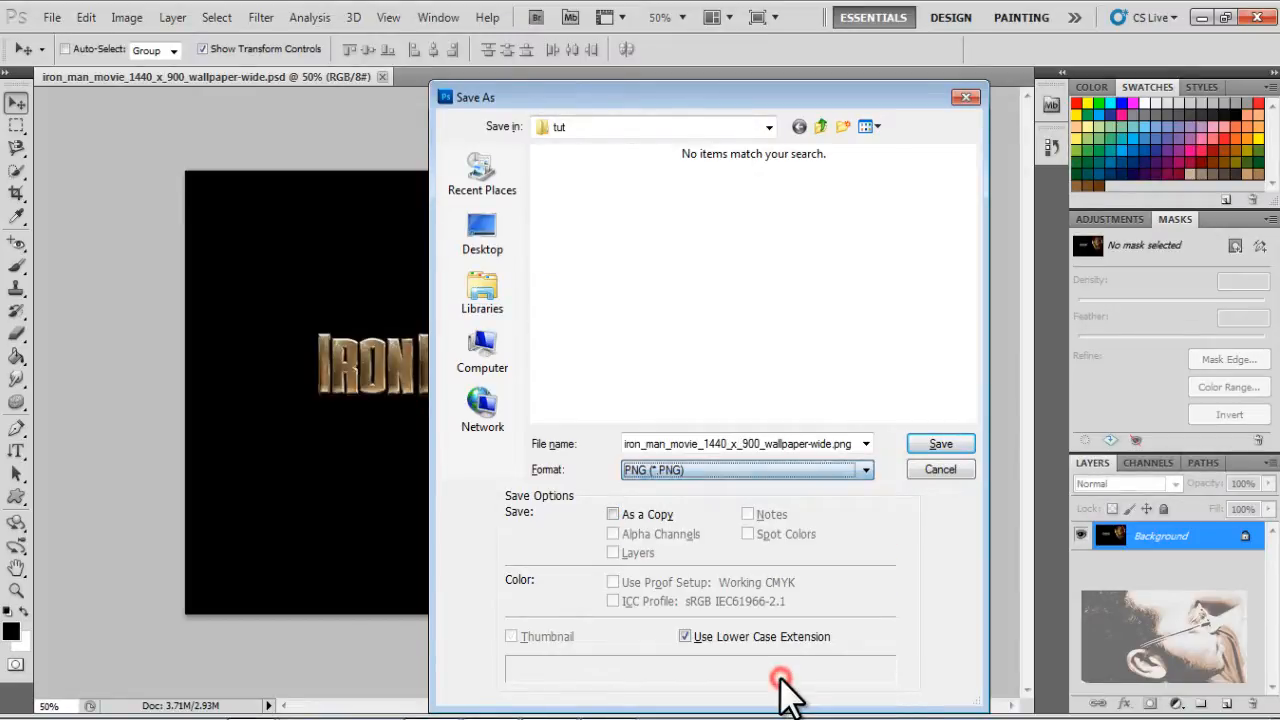
pyautogui.click(925, 446)
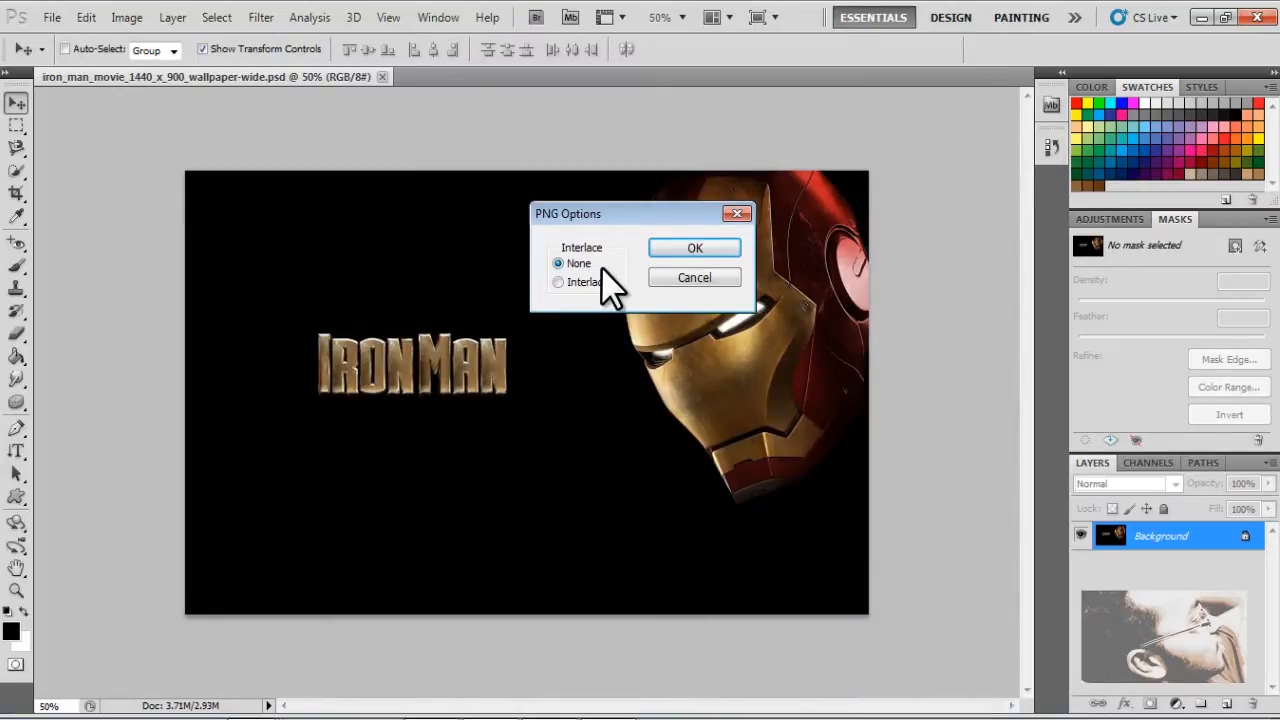
pyautogui.click(654, 249)
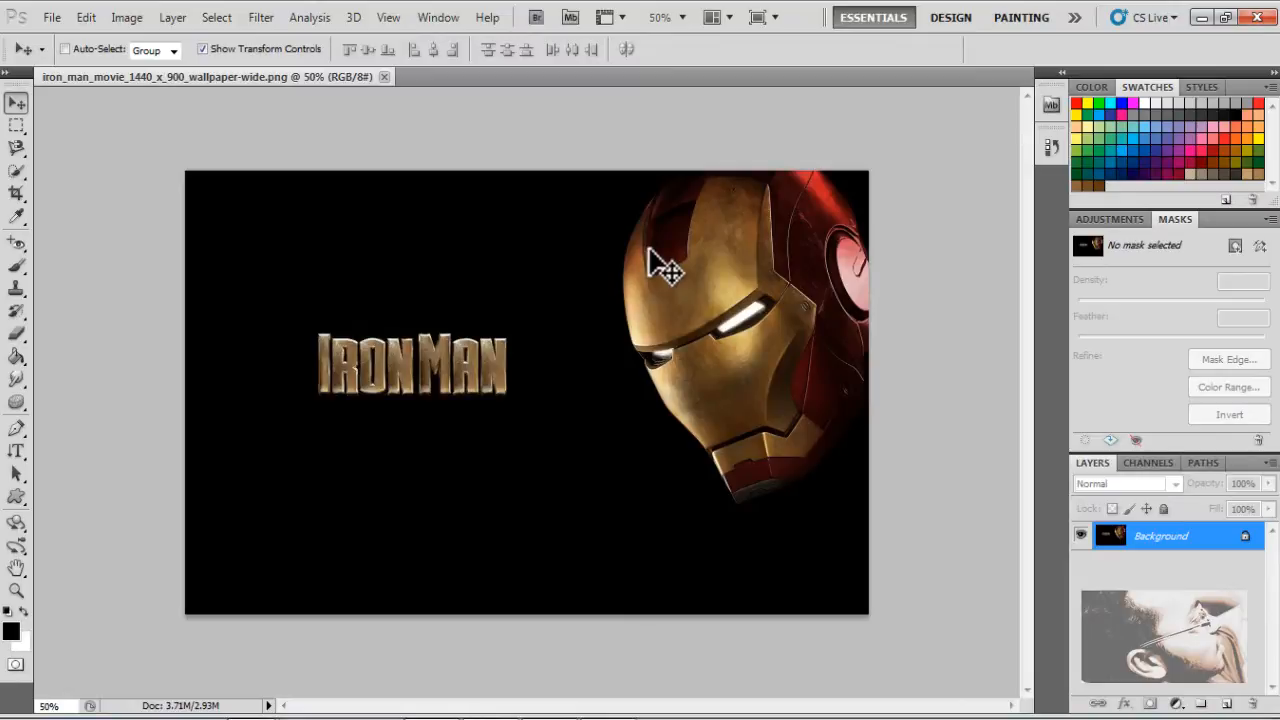
# Compare the previews and file sizes of the PNG, PSD and JPEG versions of the Iron Man wallpaper in the tut folder
pyautogui.hotkey('ctrl', 'o')
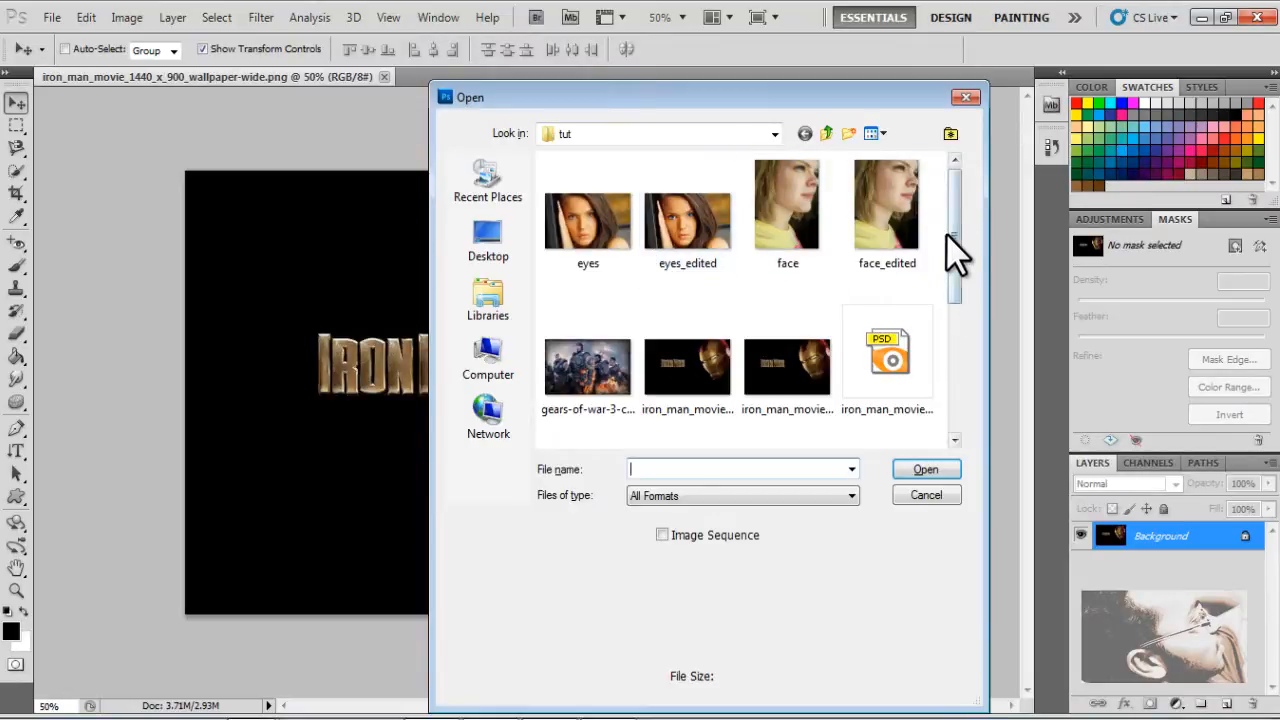
pyautogui.moveTo(957, 263)
pyautogui.mouseDown()
pyautogui.moveTo(989, 401)
pyautogui.moveTo(1003, 288)
pyautogui.mouseUp()
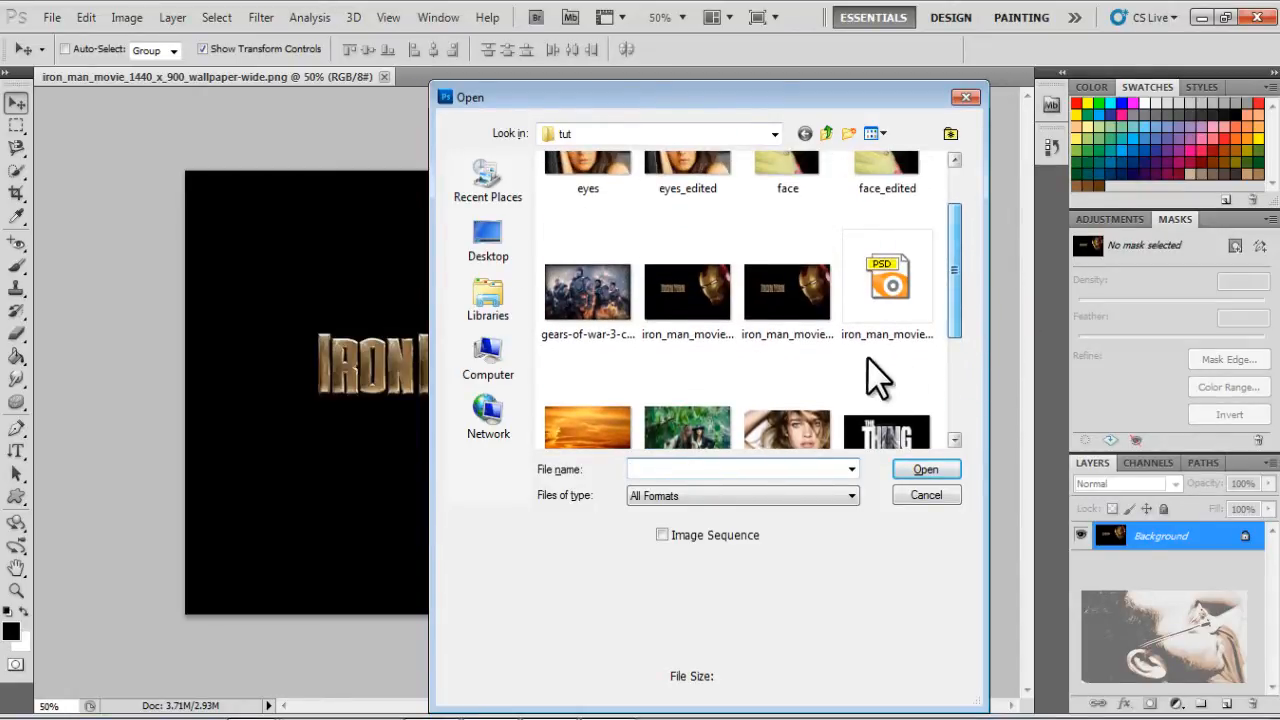
pyautogui.click(690, 328)
pyautogui.click(789, 308)
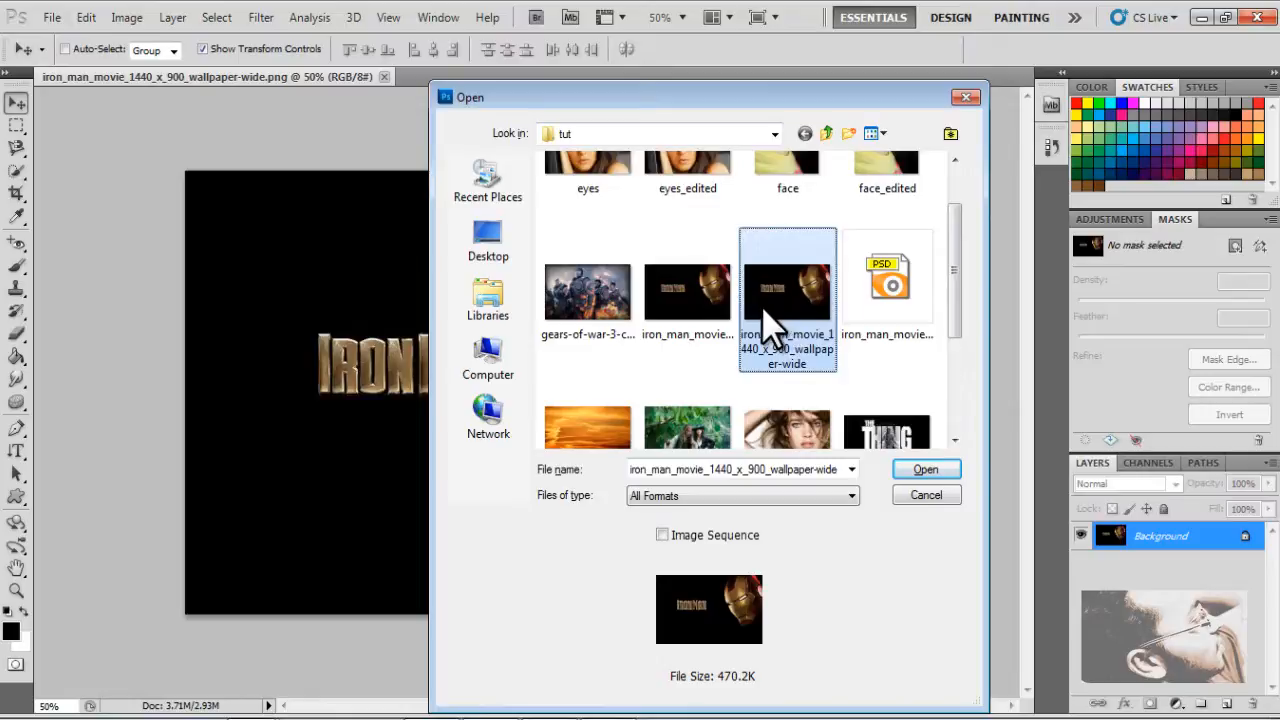
pyautogui.click(904, 293)
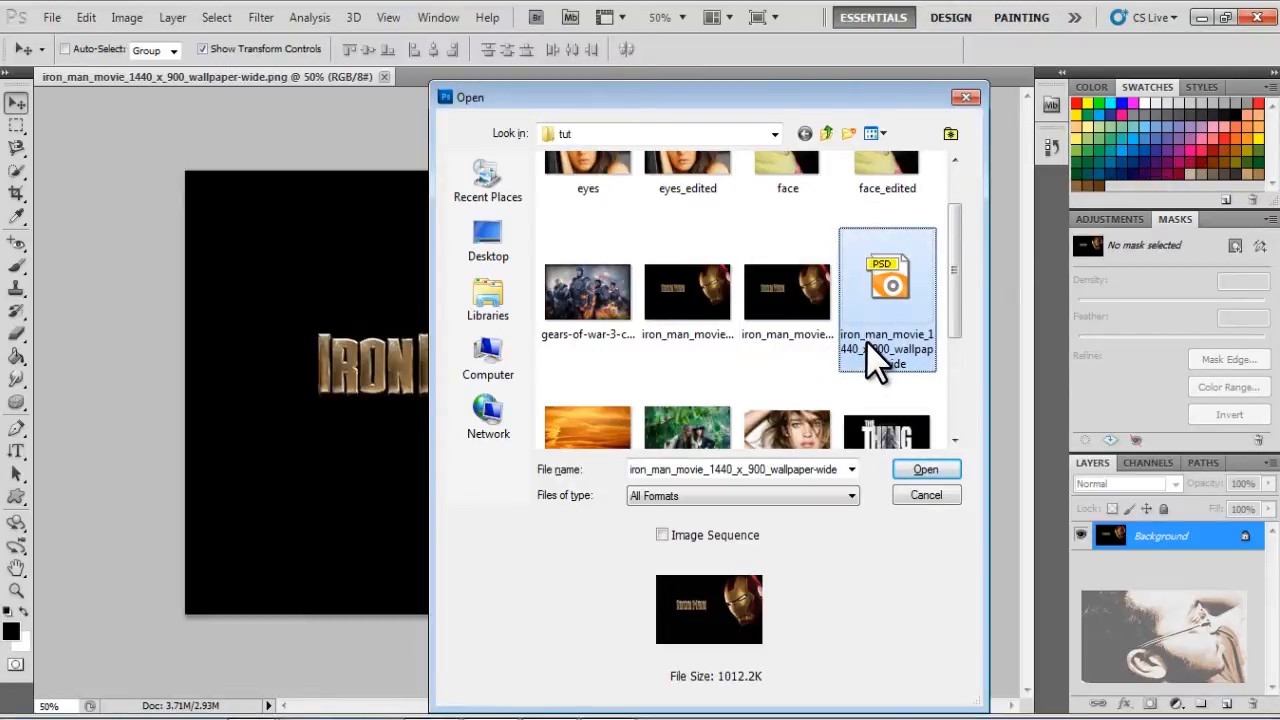
pyautogui.click(712, 291)
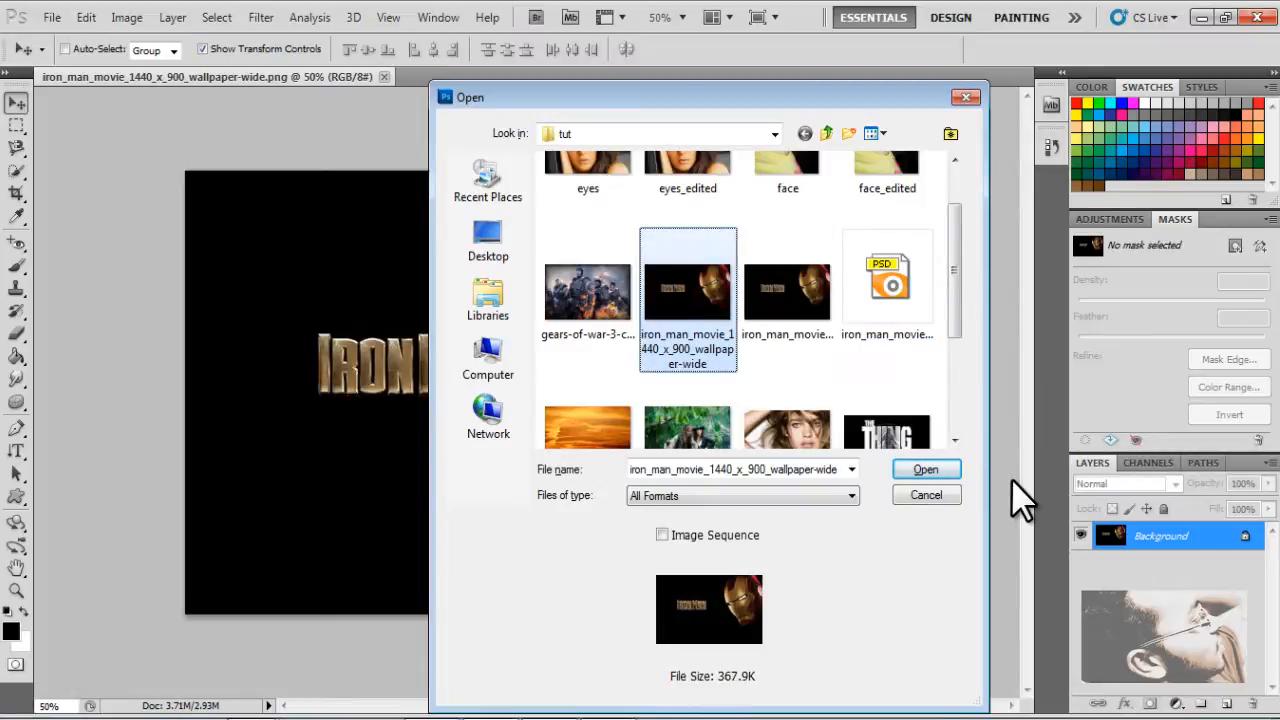
# Open the JPEG version of the Iron Man wallpaper from the tut folder and close the PNG document
pyautogui.click(938, 469)
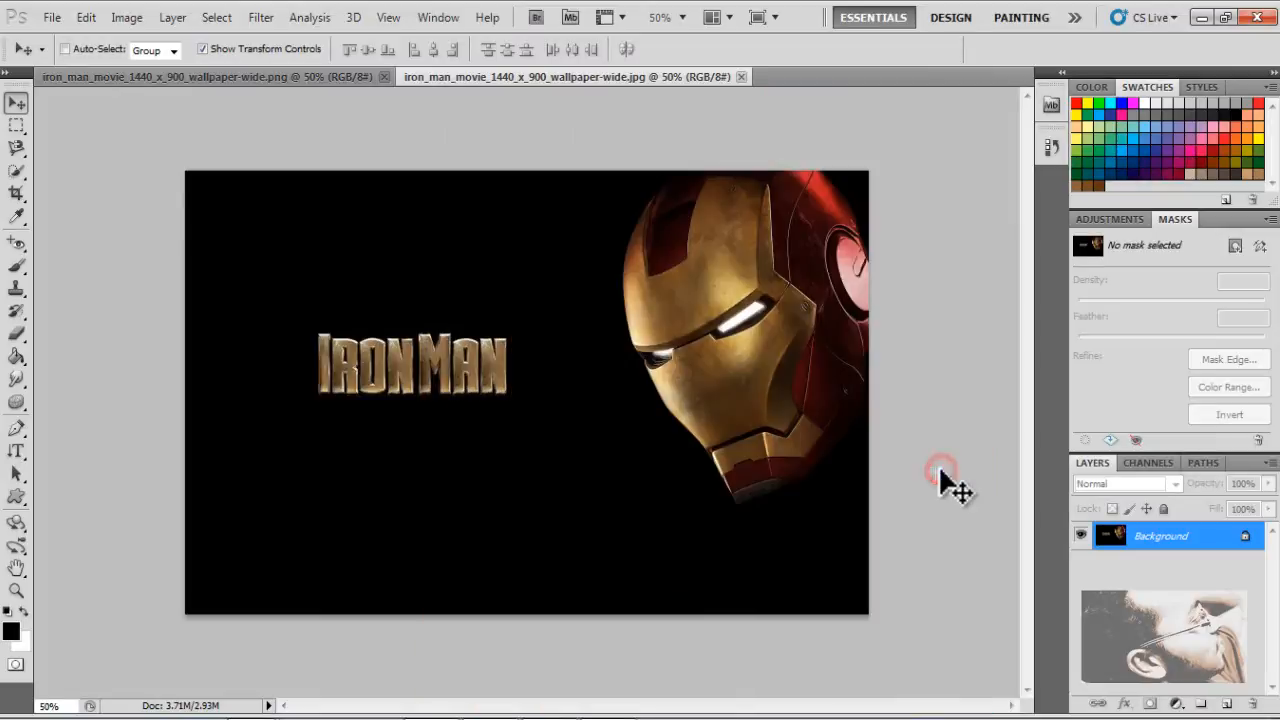
pyautogui.click(385, 77)
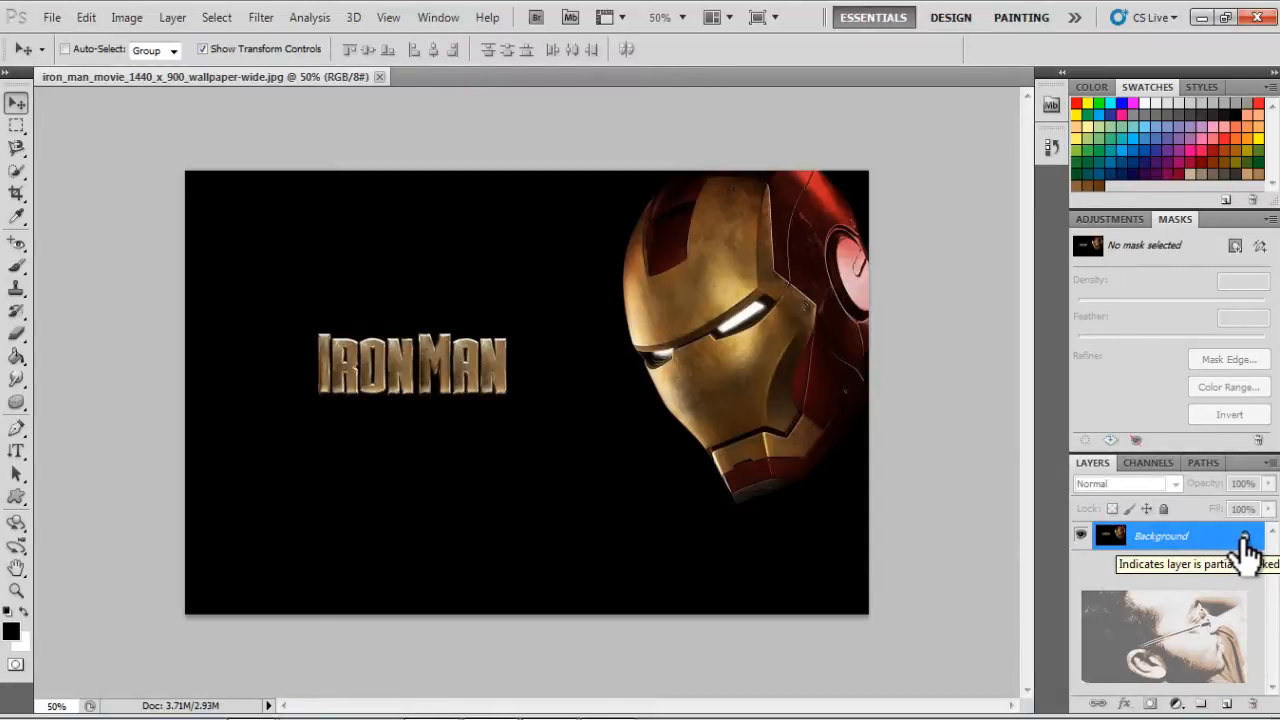
# Convert the locked Background into a regular layer named "iron man"
pyautogui.doubleClick(1162, 540)
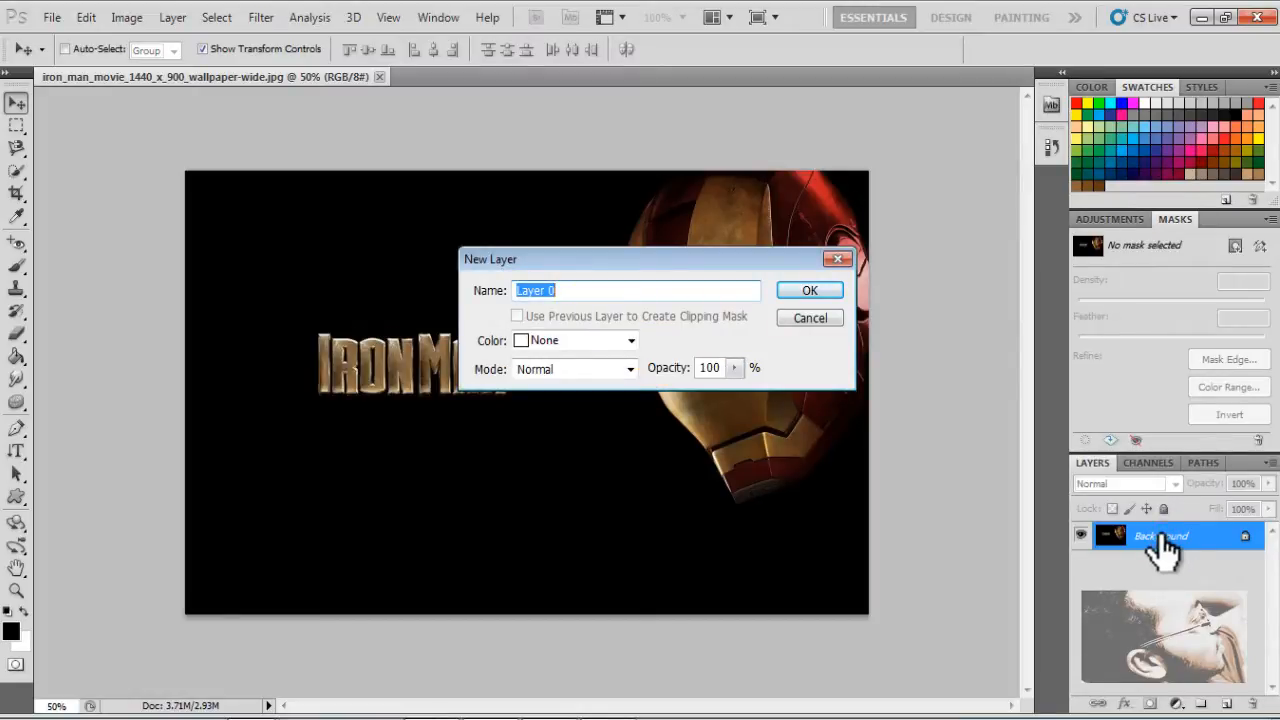
pyautogui.write('iron man')
pyautogui.press('Return')
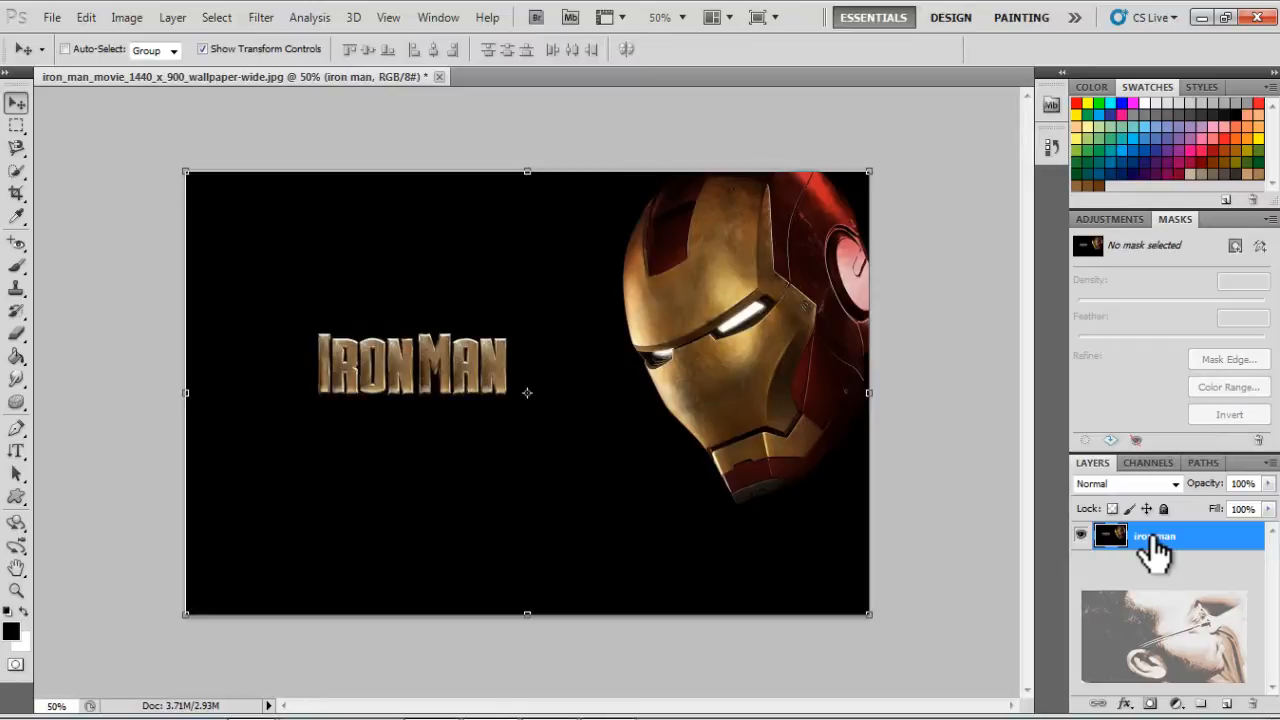
# Duplicate the iron man layer, hide the original and make the copy the active layer
pyautogui.hotkey('ctrl', 'j')
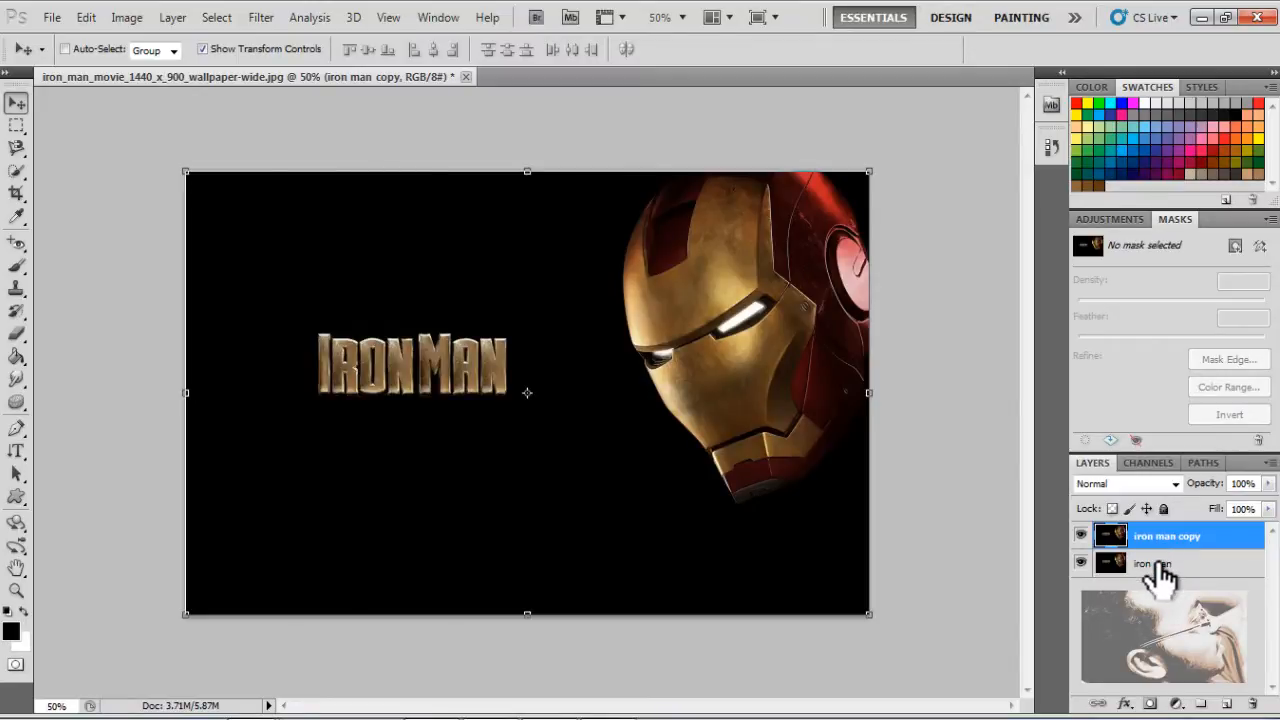
pyautogui.click(1158, 568)
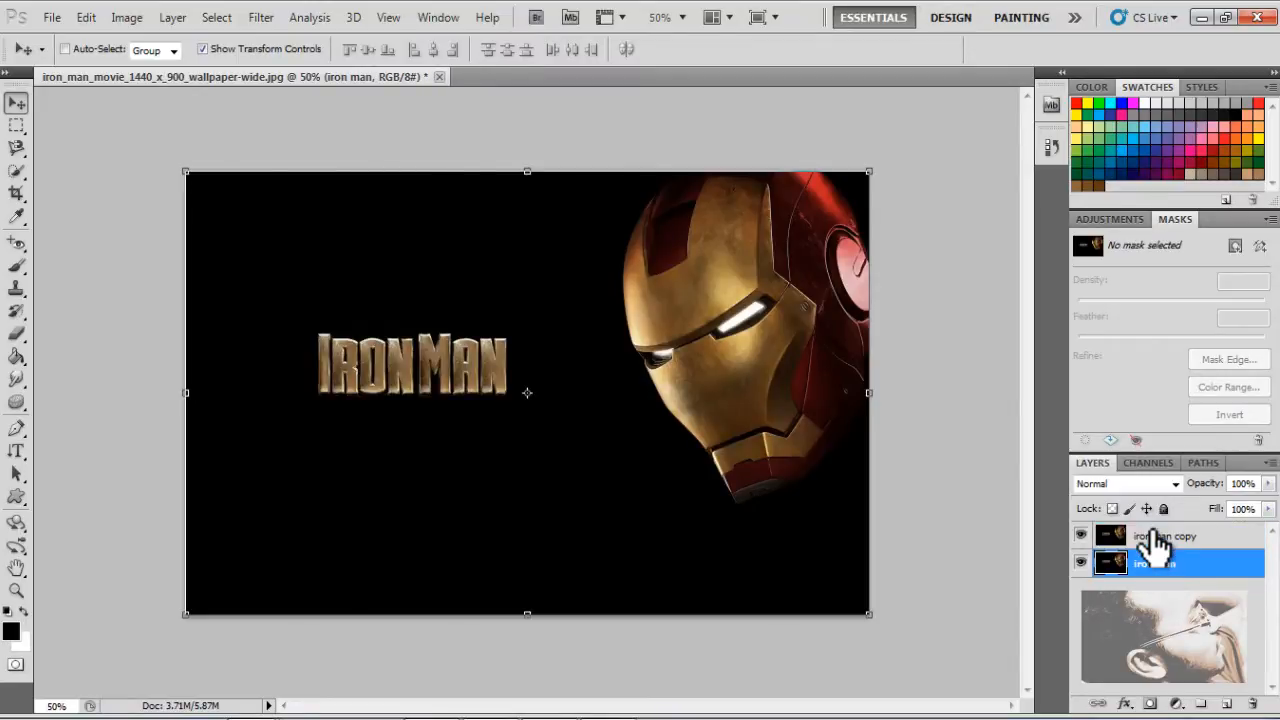
pyautogui.click(1155, 536)
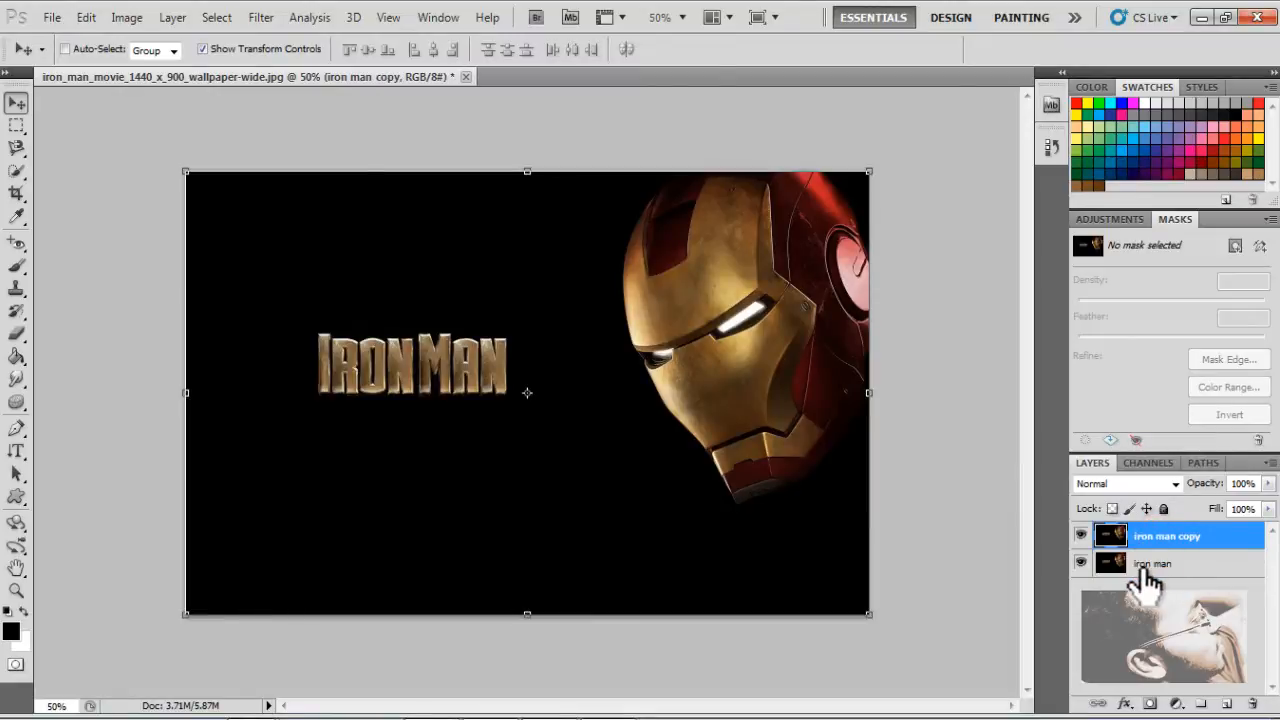
pyautogui.click(1146, 566)
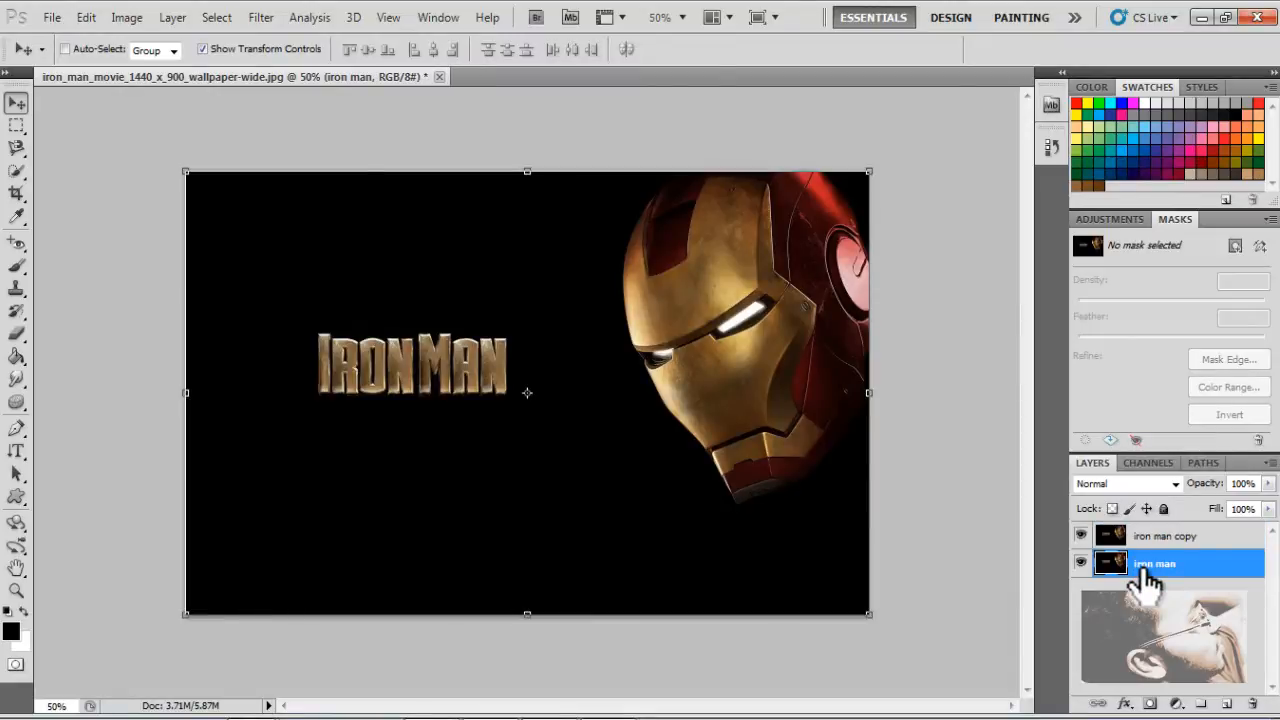
pyautogui.click(1082, 564)
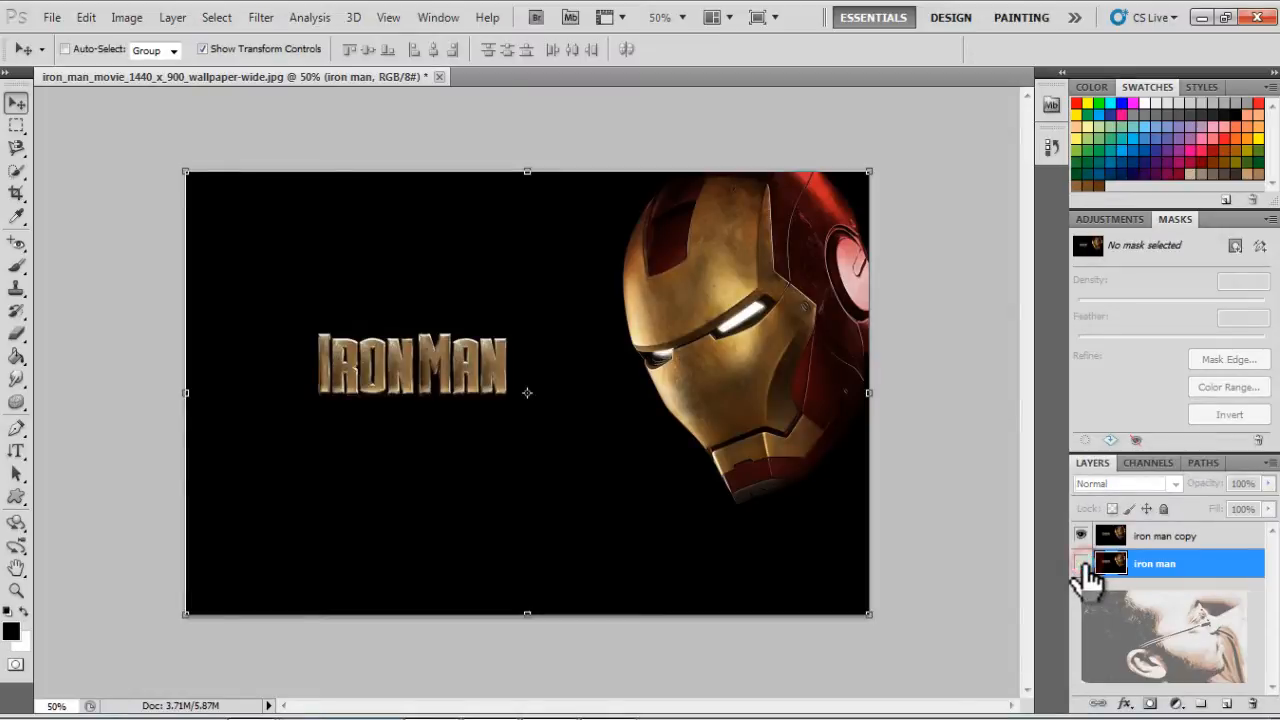
pyautogui.click(1168, 540)
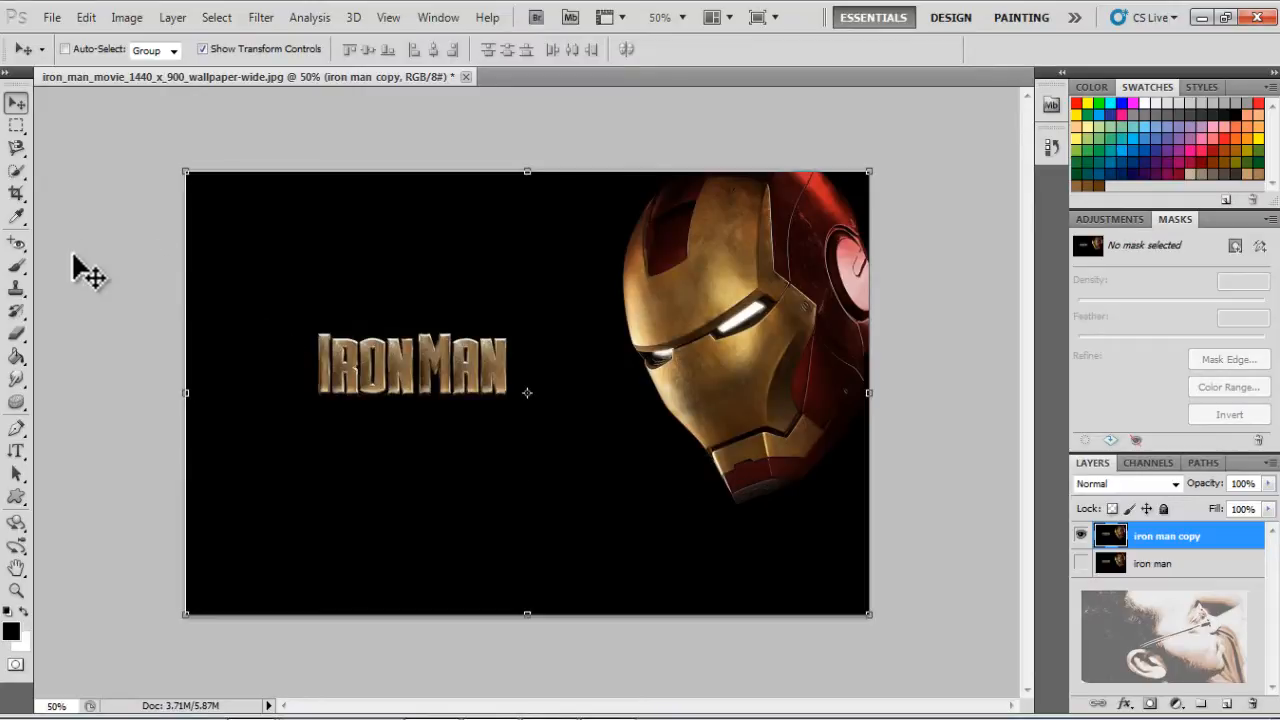
# Outline the helmet freehand with the Lasso tool on the iron man copy layer and clear the selection
pyautogui.click(14, 172)
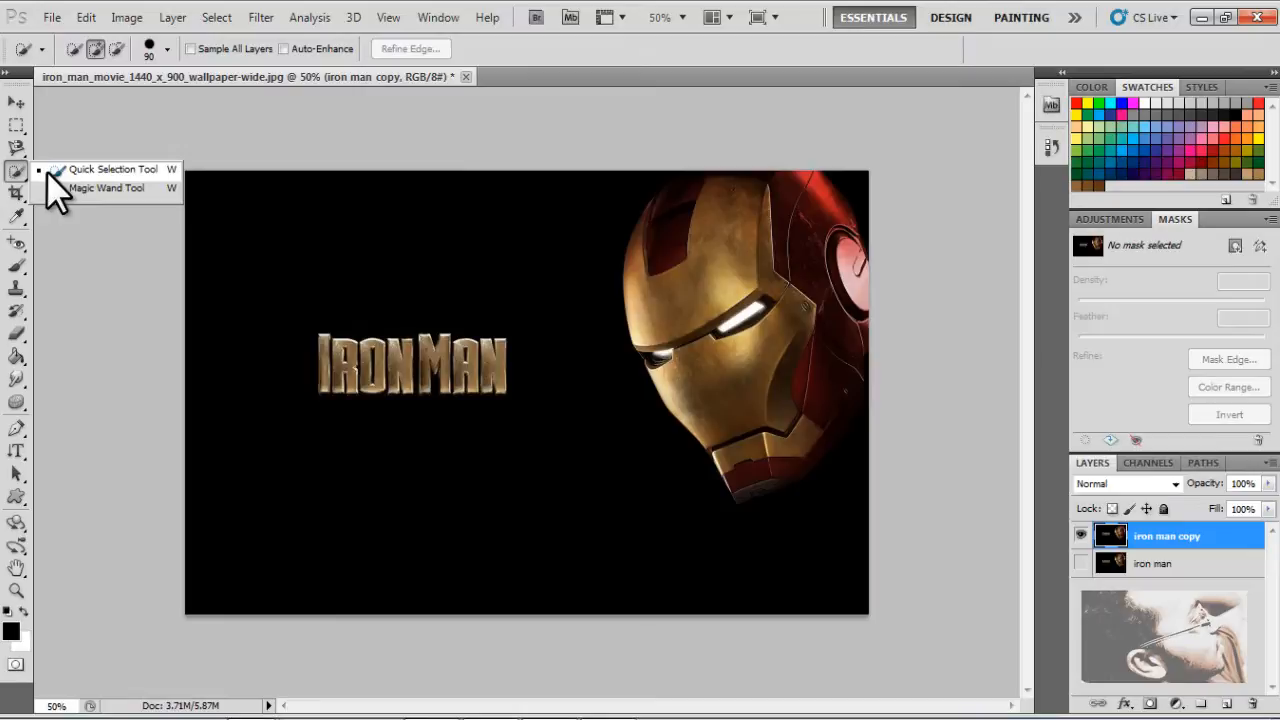
pyautogui.click(14, 148)
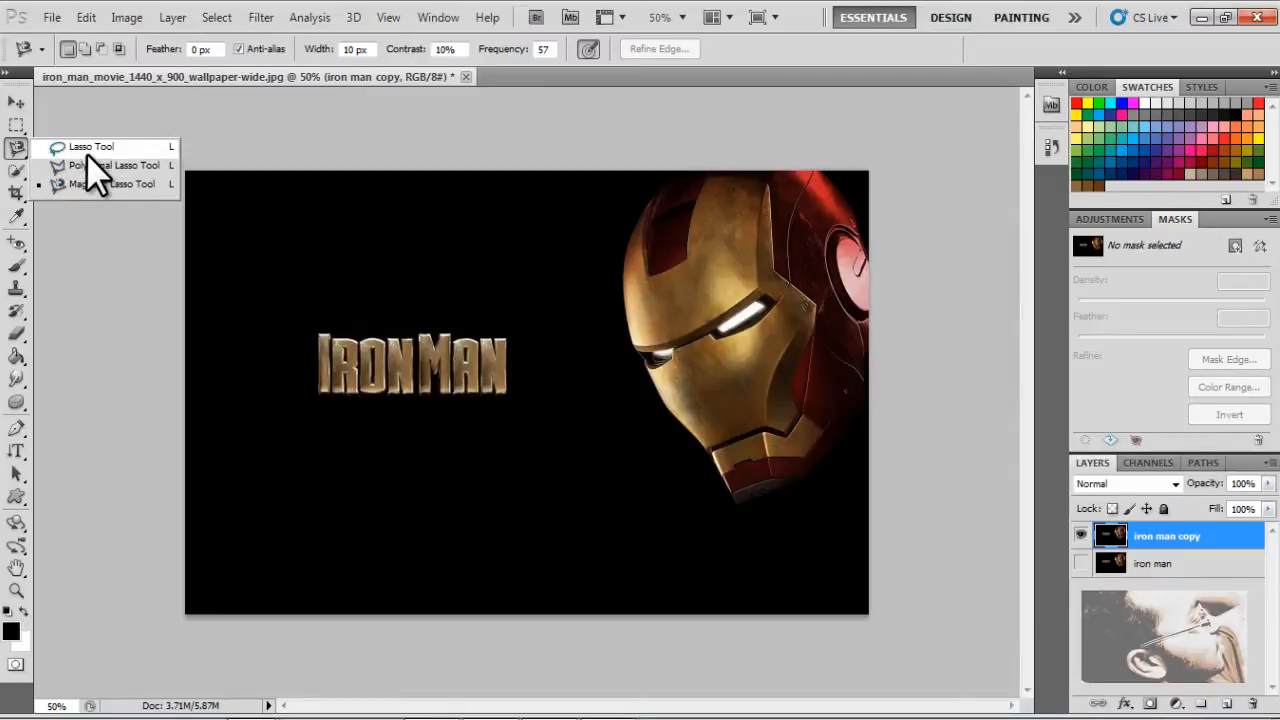
pyautogui.click(87, 150)
pyautogui.moveTo(660, 183)
pyautogui.mouseDown()
pyautogui.moveTo(615, 253)
pyautogui.moveTo(619, 298)
pyautogui.moveTo(658, 352)
pyautogui.moveTo(660, 412)
pyautogui.moveTo(746, 503)
pyautogui.moveTo(806, 495)
pyautogui.moveTo(879, 350)
pyautogui.moveTo(846, 222)
pyautogui.moveTo(846, 163)
pyautogui.moveTo(662, 182)
pyautogui.mouseUp()
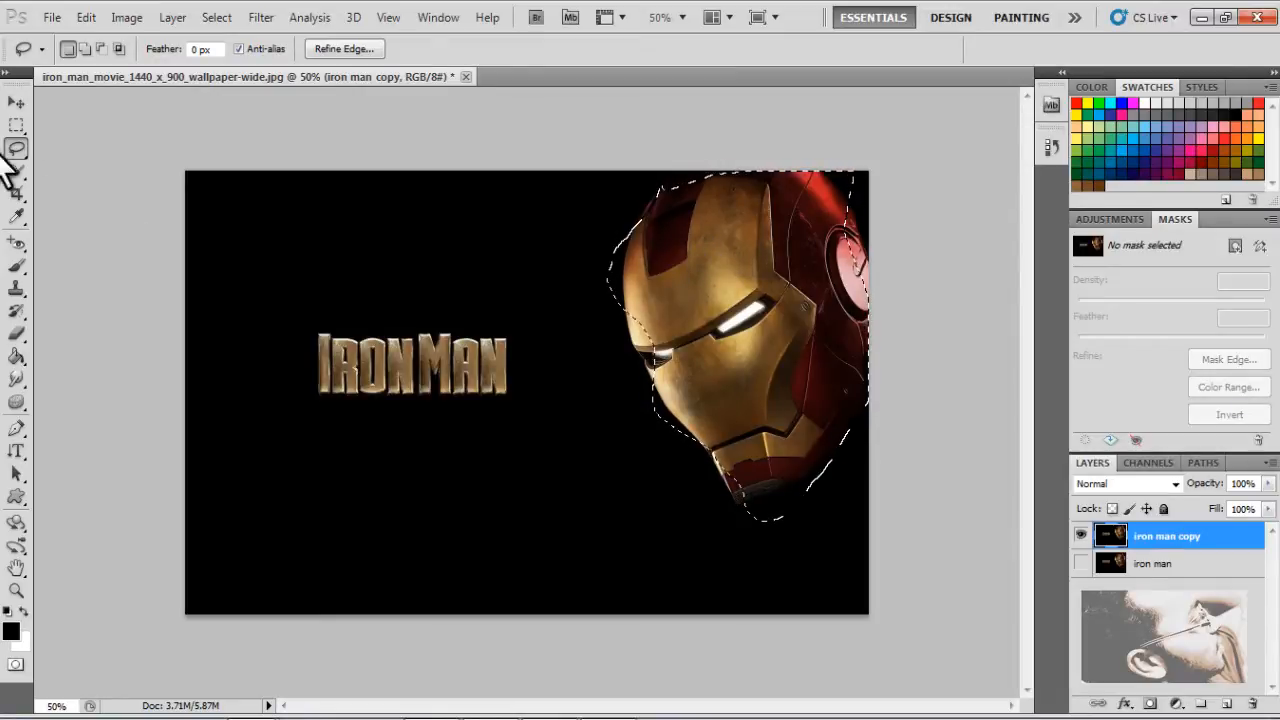
pyautogui.rightClick(736, 238)
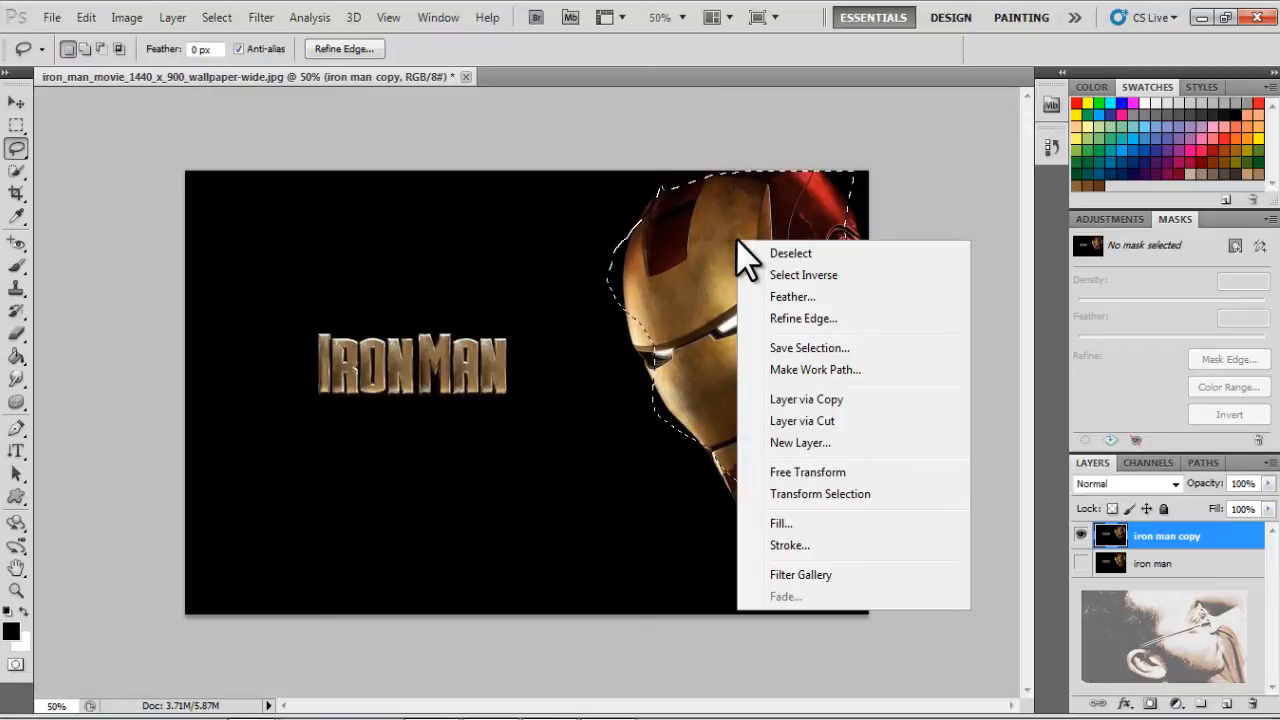
pyautogui.click(815, 254)
# Trace the helmet's edge with the Magnetic Lasso tool, adding anchor points along the image's right border, and deselect the closed outline
pyautogui.click(16, 148)
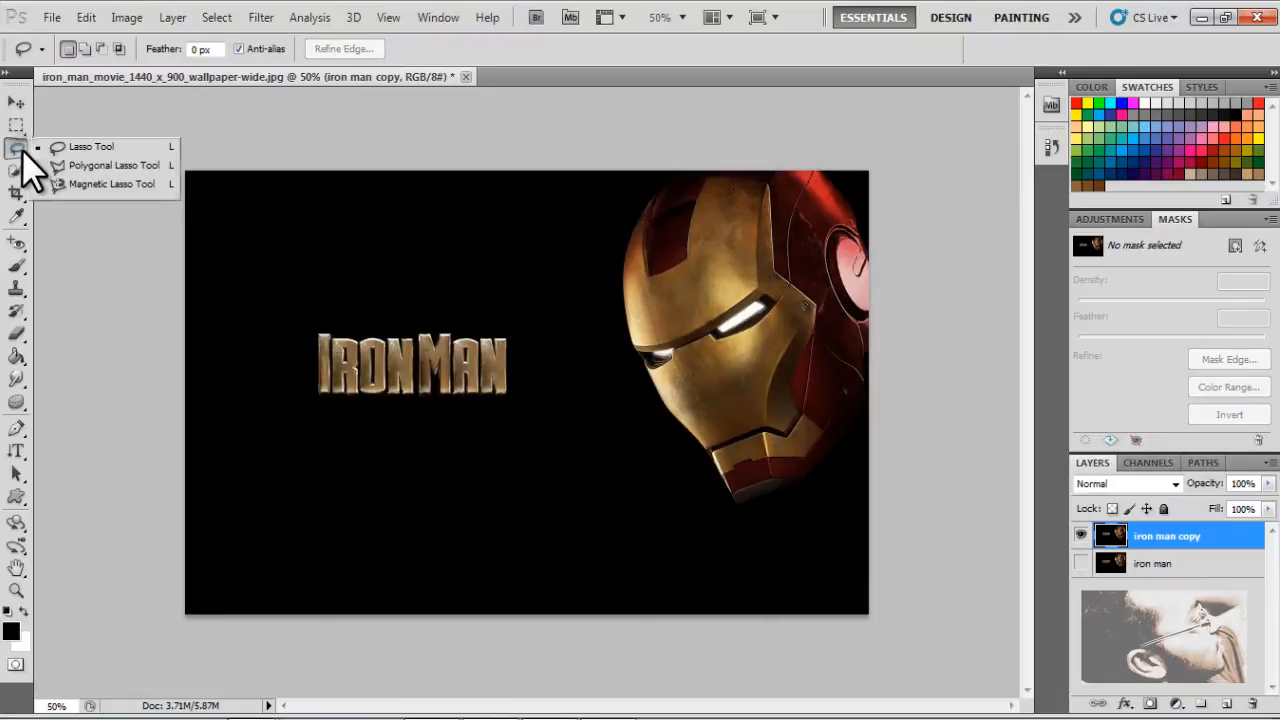
pyautogui.click(75, 180)
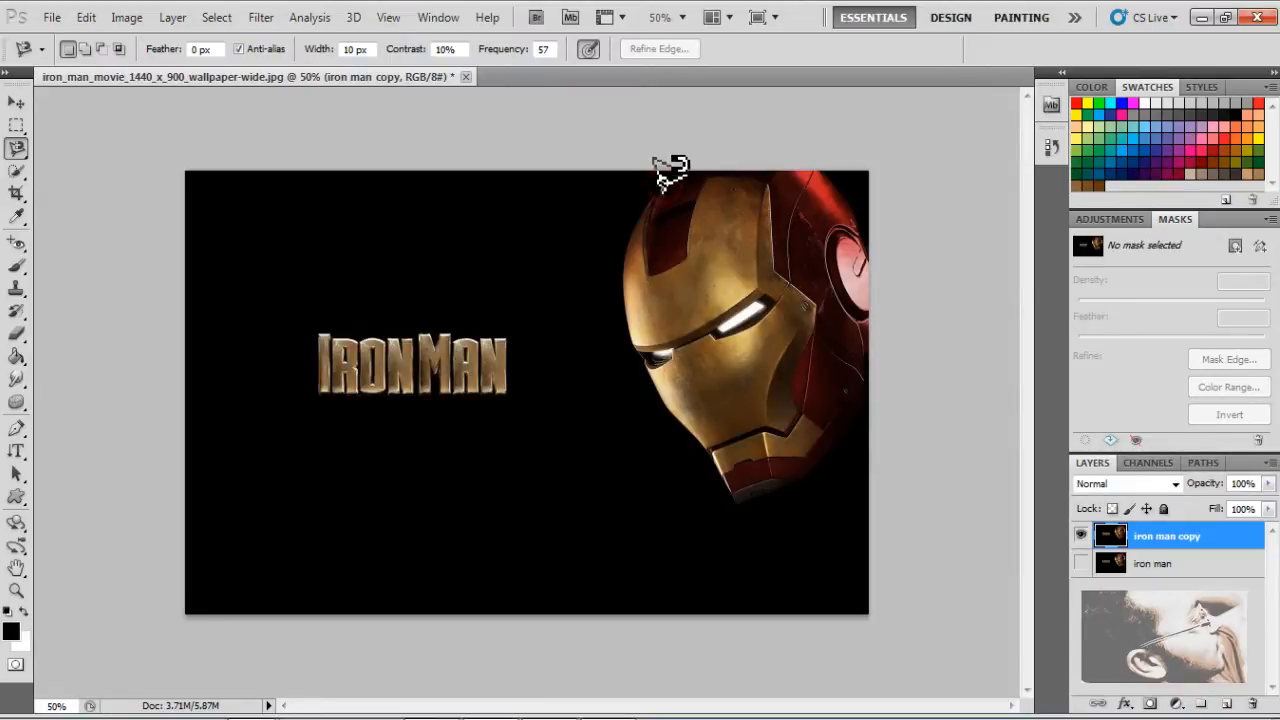
pyautogui.click(662, 186)
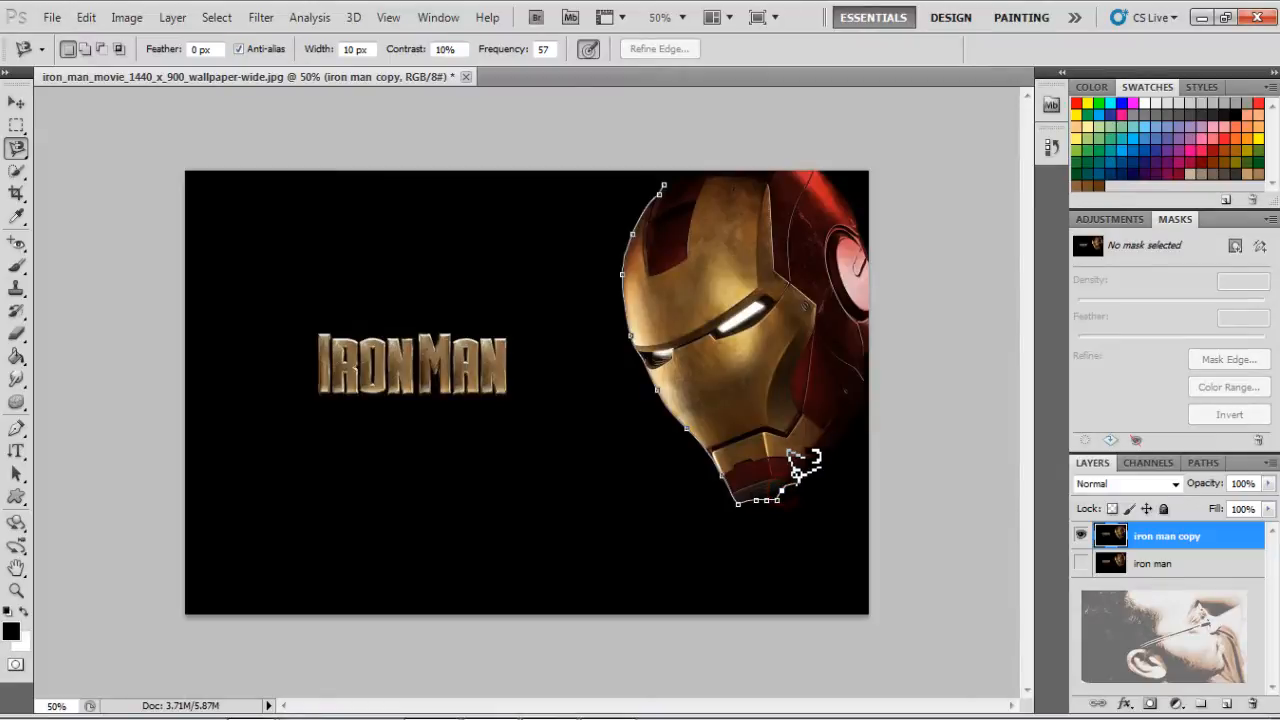
pyautogui.click(793, 486)
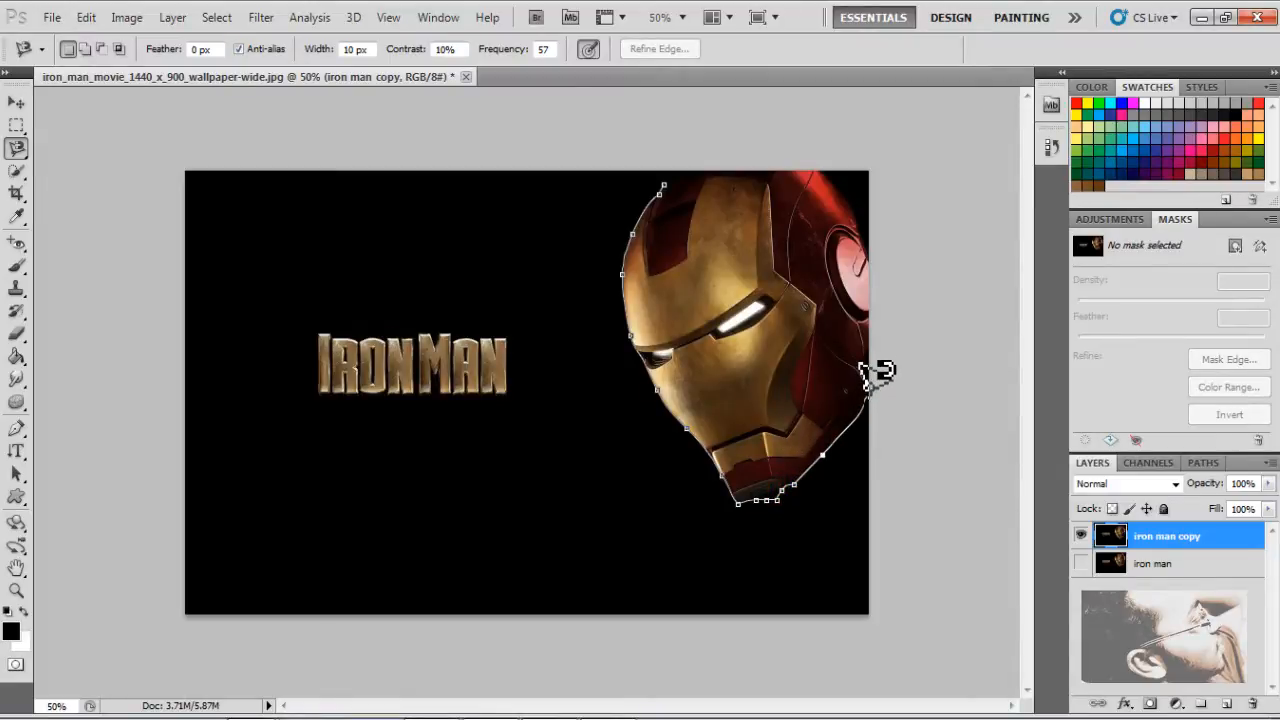
pyautogui.click(868, 397)
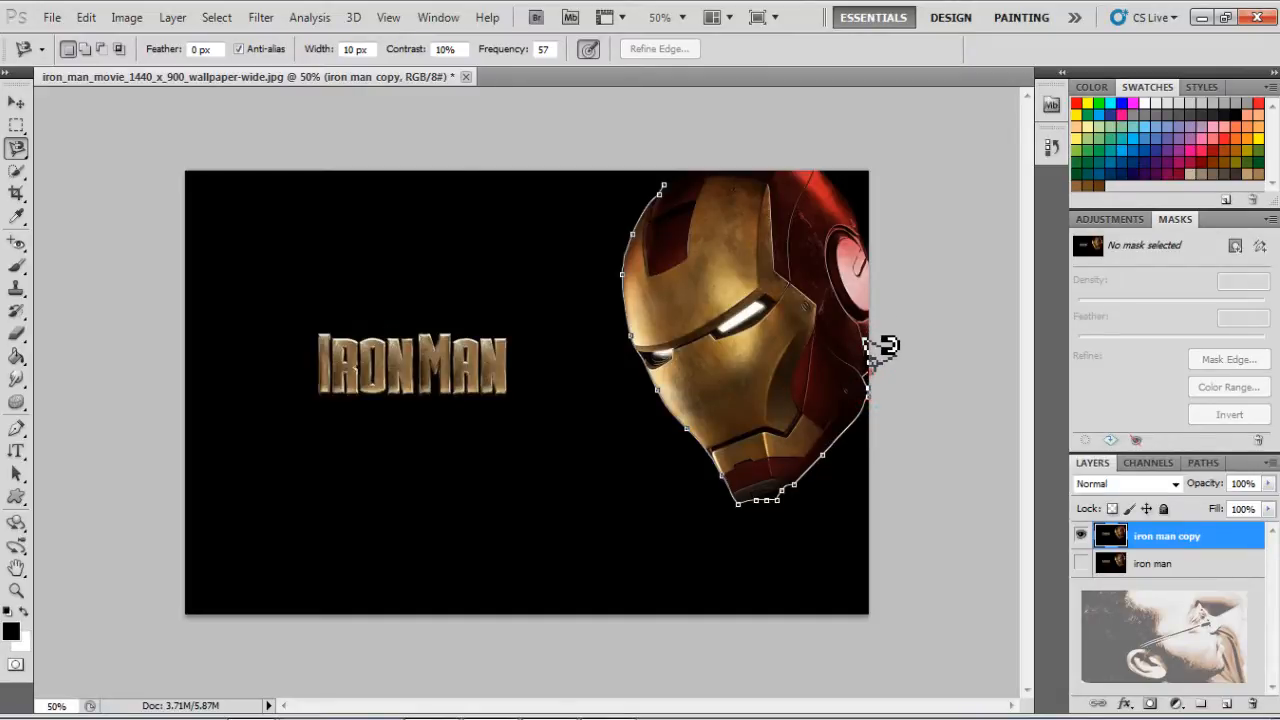
pyautogui.click(872, 370)
pyautogui.click(872, 352)
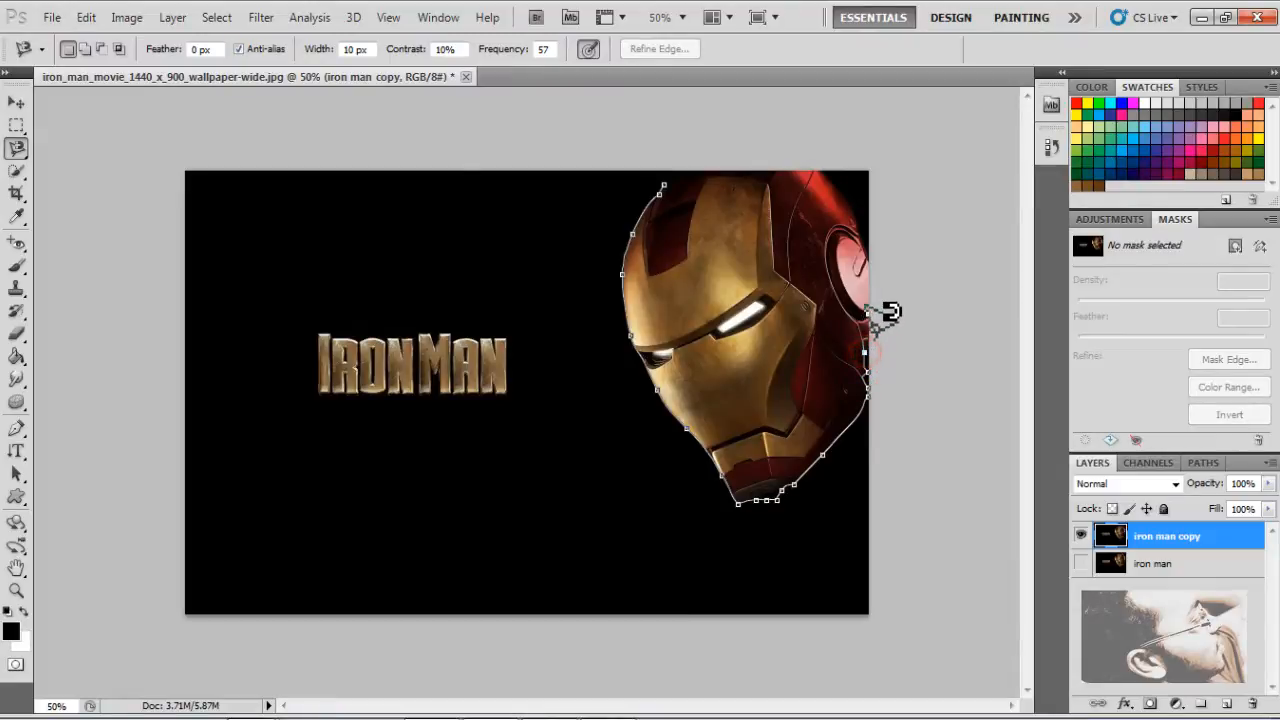
pyautogui.click(867, 332)
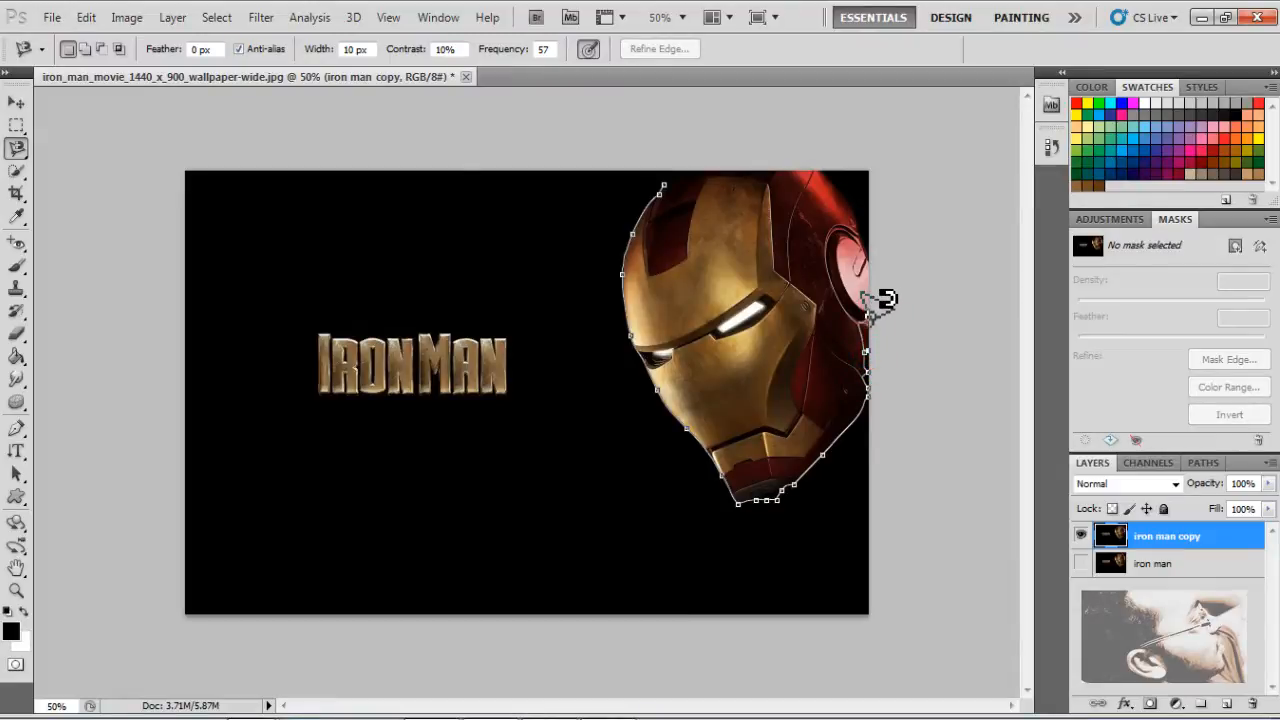
pyautogui.click(870, 315)
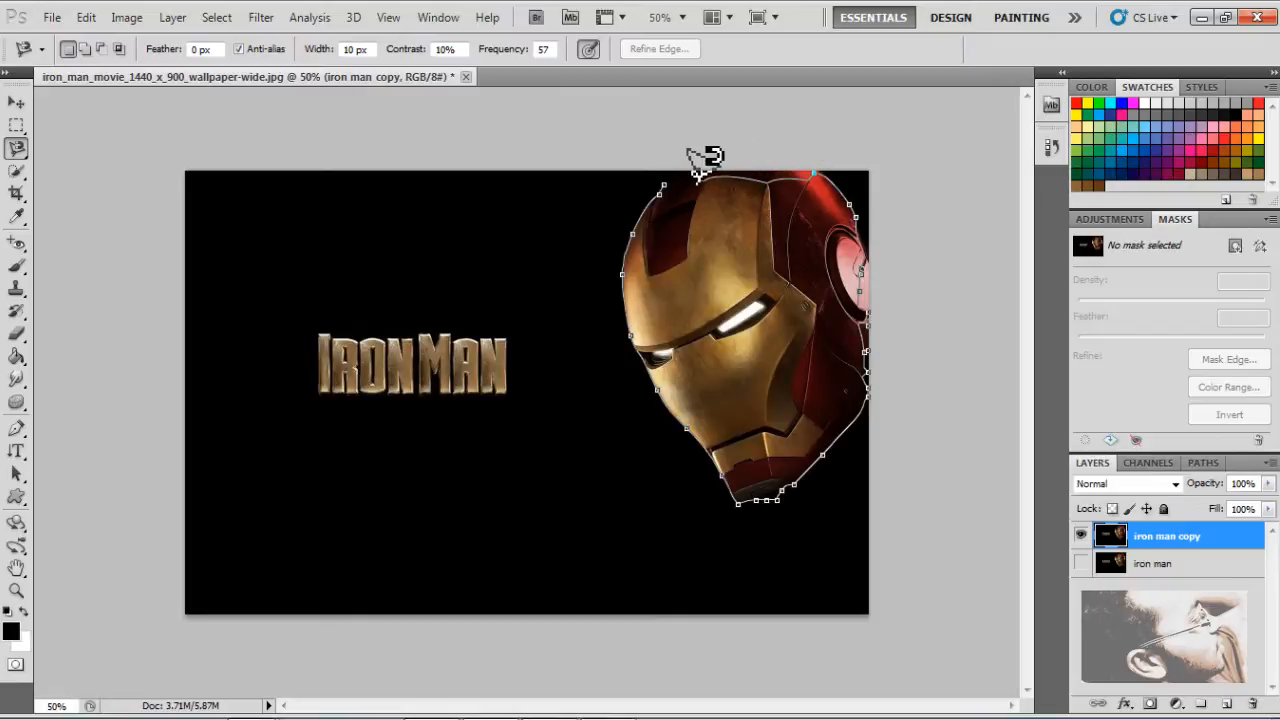
pyautogui.click(663, 180)
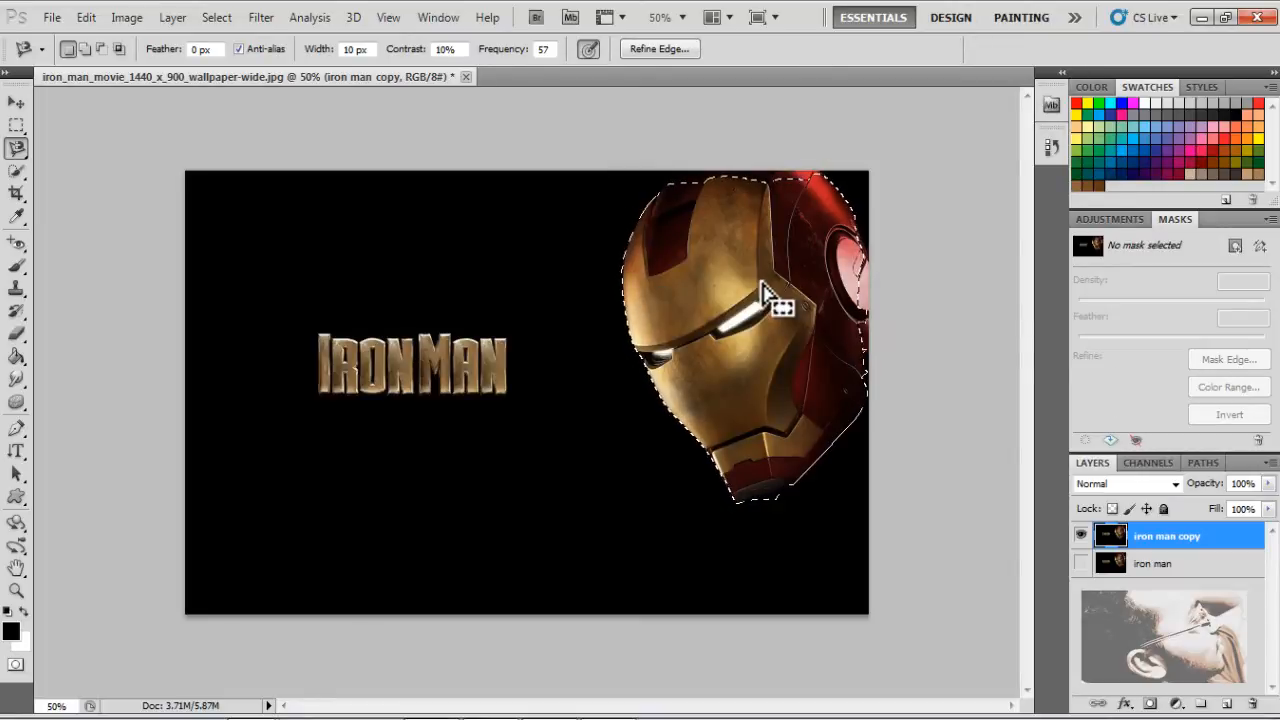
pyautogui.rightClick(676, 272)
pyautogui.click(706, 287)
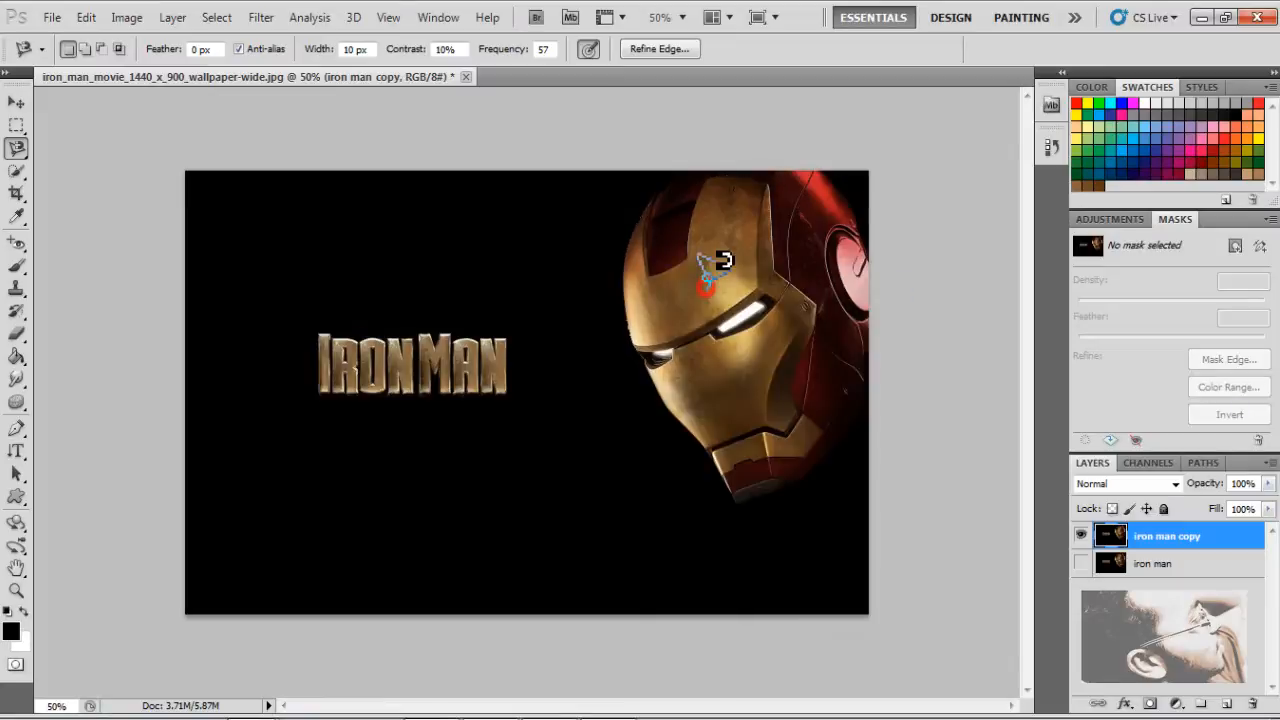
# Select the whole helmet, including its jaw and eye edges, on the iron man copy layer with the Quick Selection tool
pyautogui.click(15, 172)
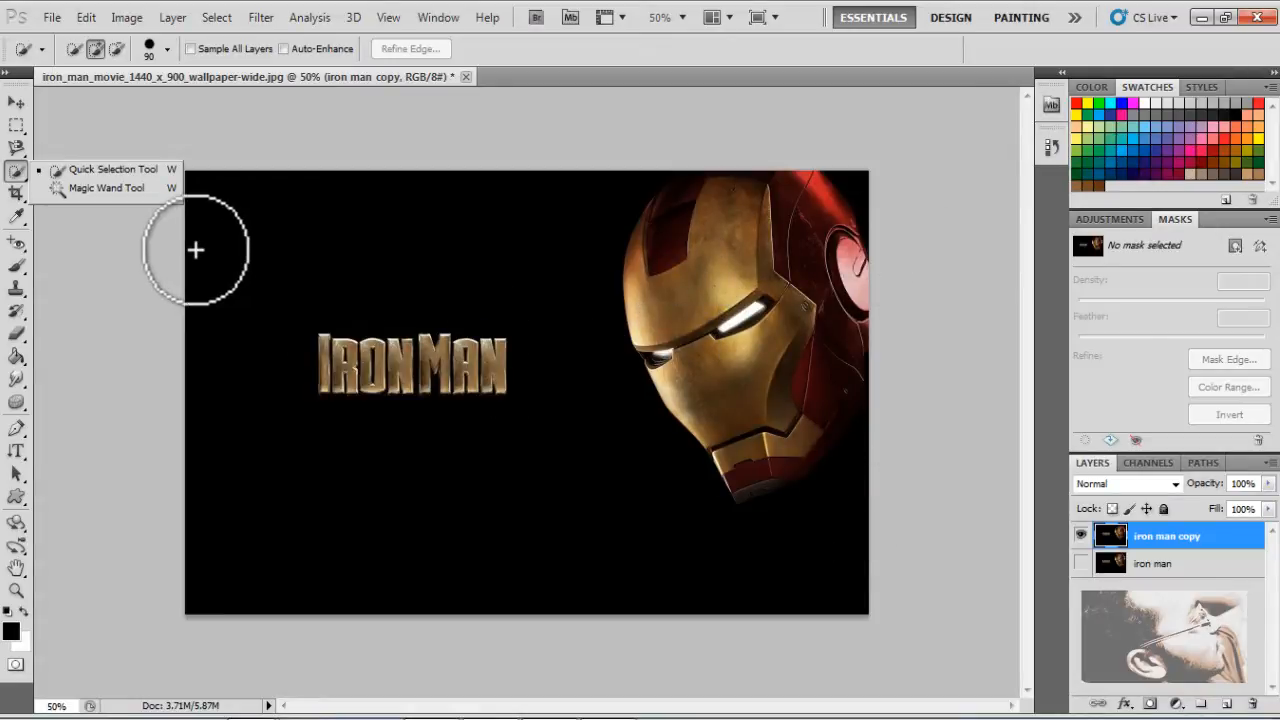
pyautogui.click(109, 168)
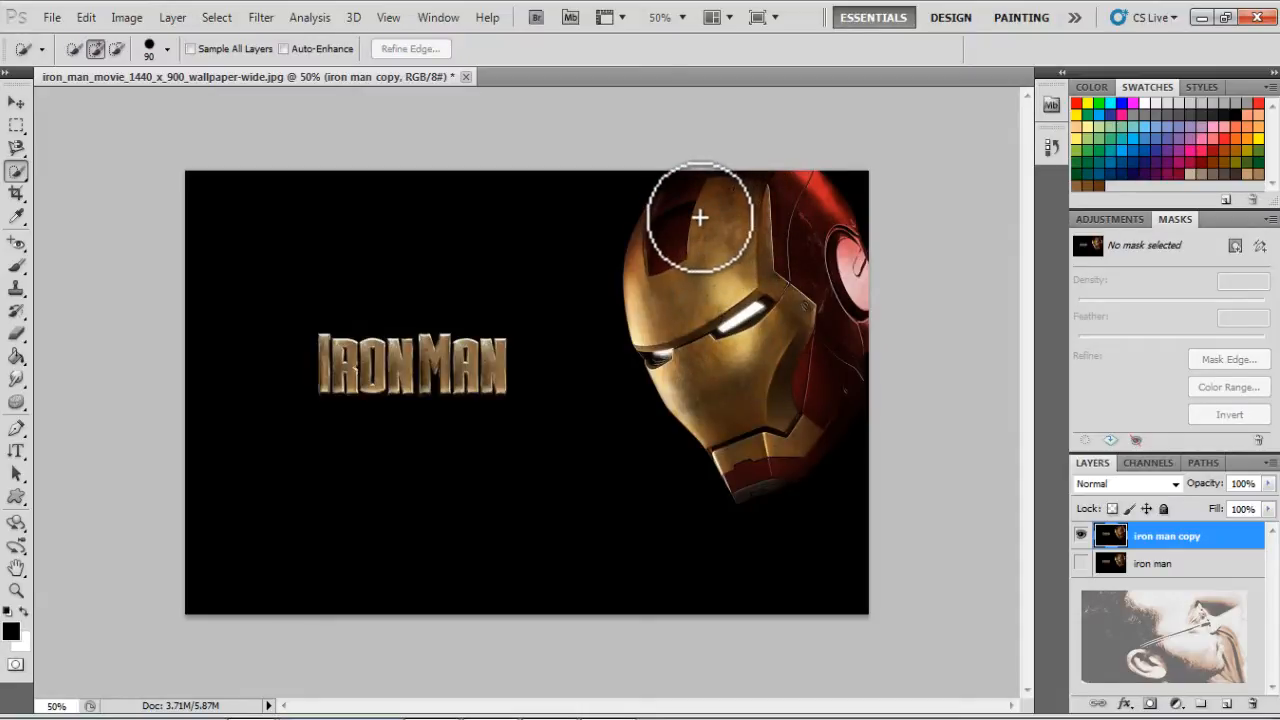
pyautogui.moveTo(700, 217)
pyautogui.mouseDown()
pyautogui.moveTo(683, 240)
pyautogui.moveTo(714, 362)
pyautogui.moveTo(661, 355)
pyautogui.moveTo(696, 360)
pyautogui.moveTo(759, 468)
pyautogui.moveTo(803, 443)
pyautogui.moveTo(849, 388)
pyautogui.mouseUp()
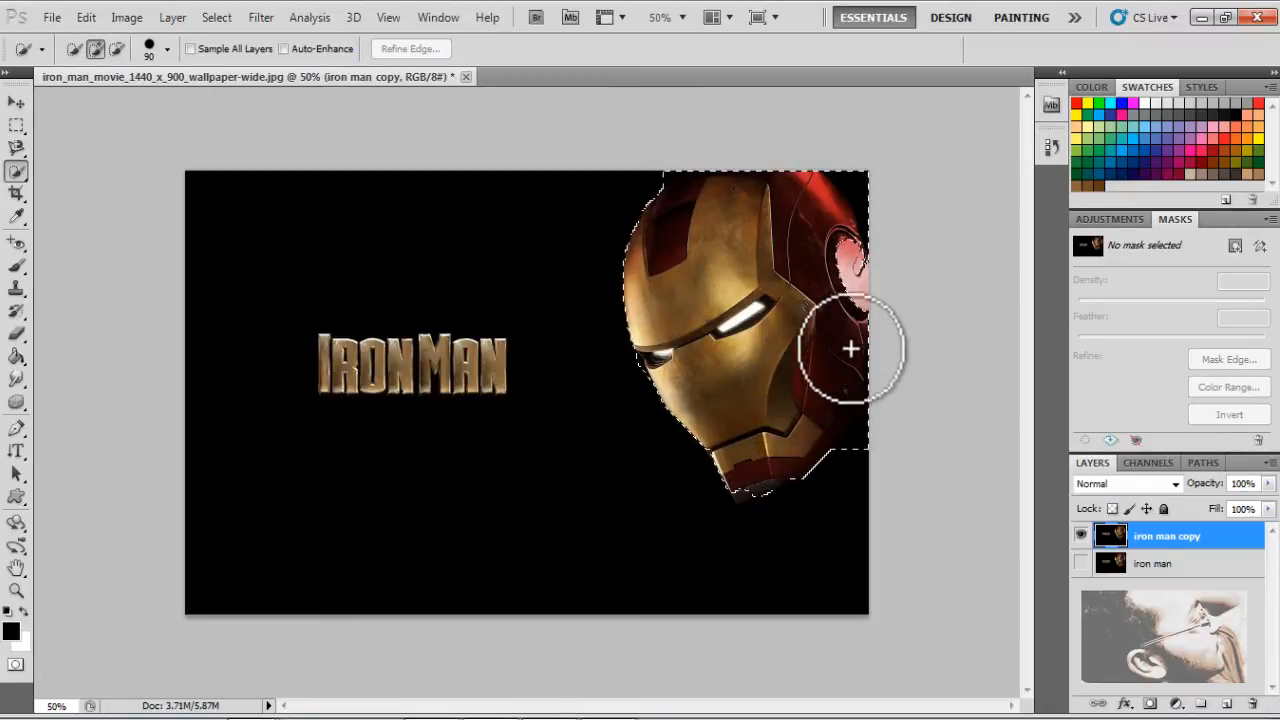
pyautogui.moveTo(697, 375); pyautogui.dragTo(703, 430)
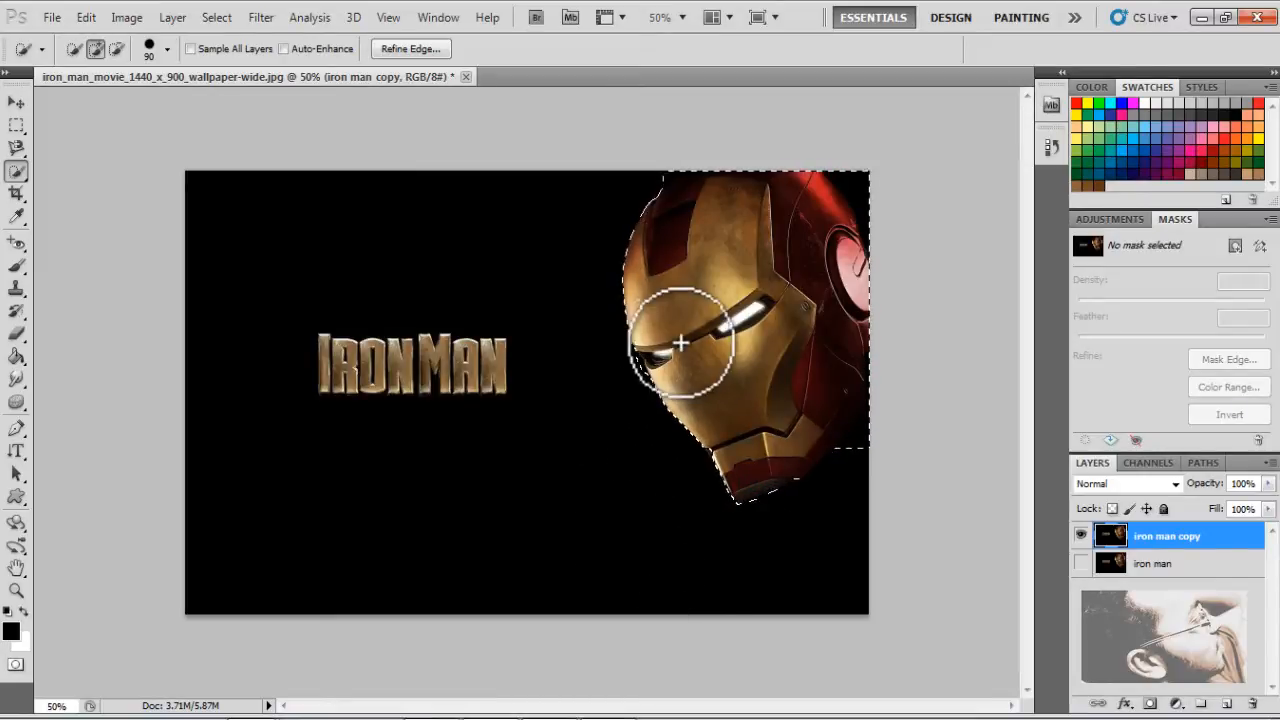
pyautogui.click(626, 373)
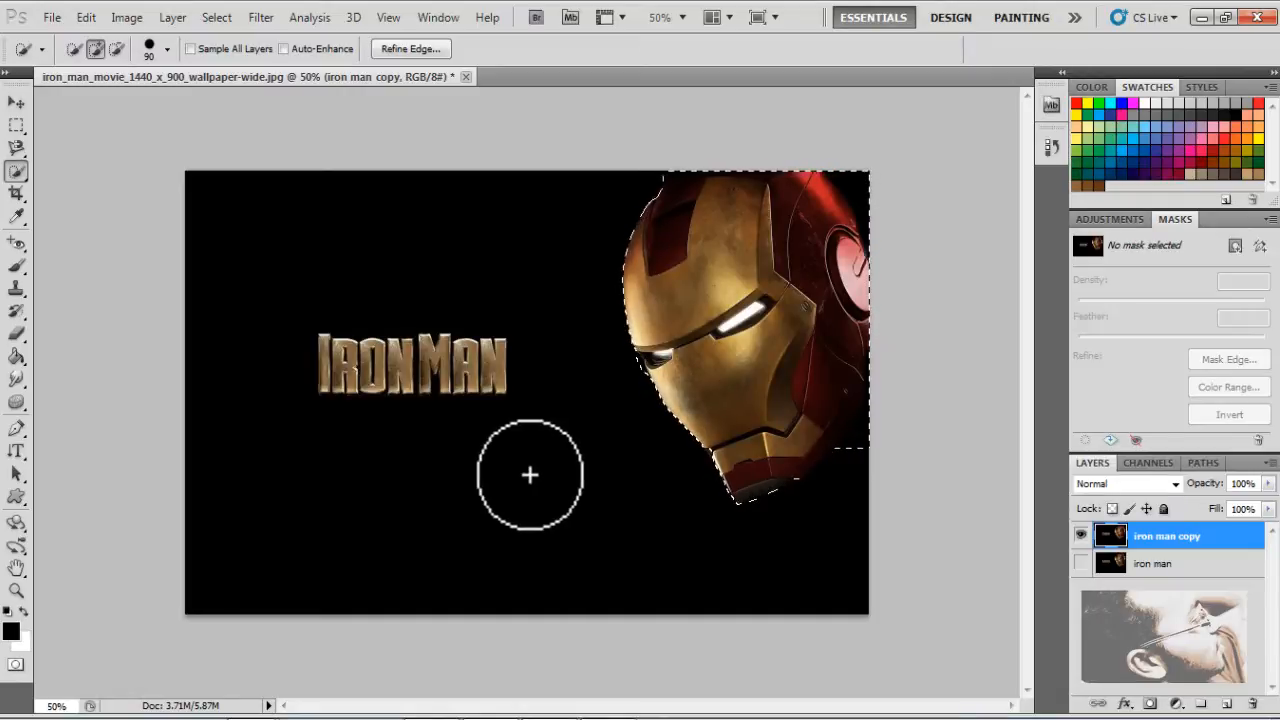
pyautogui.press('alt')
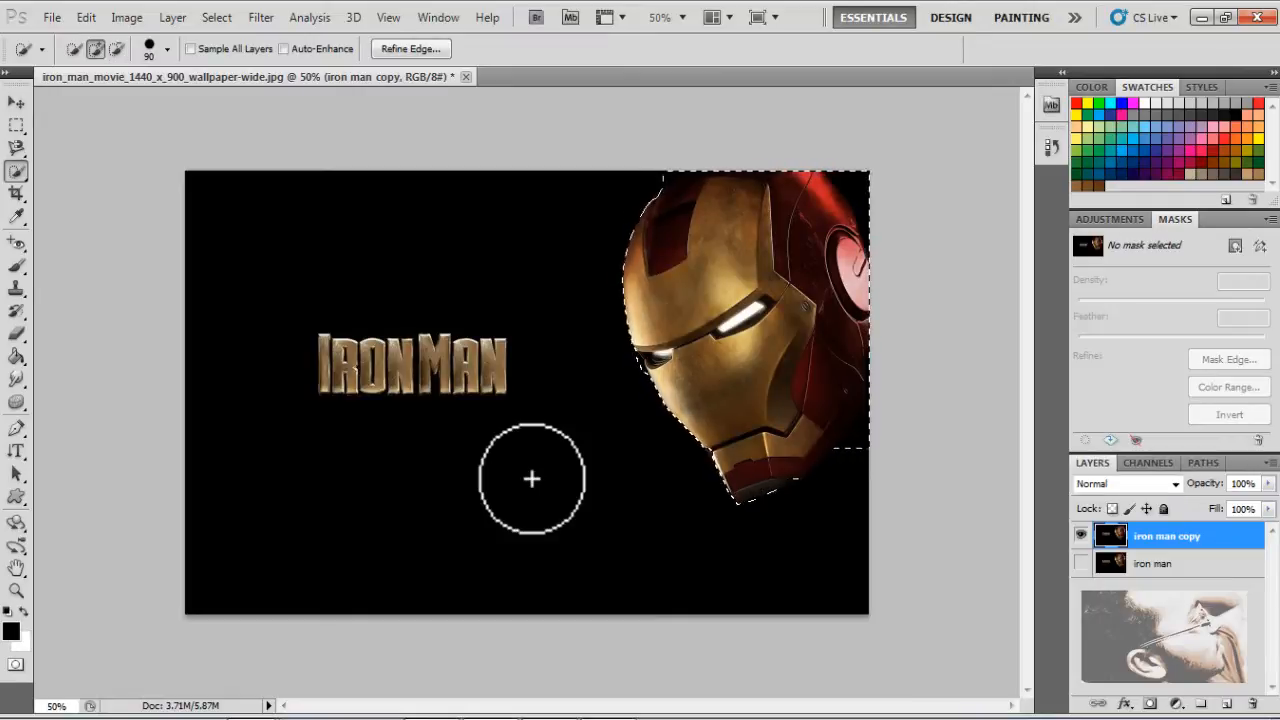
pyautogui.press('alt')
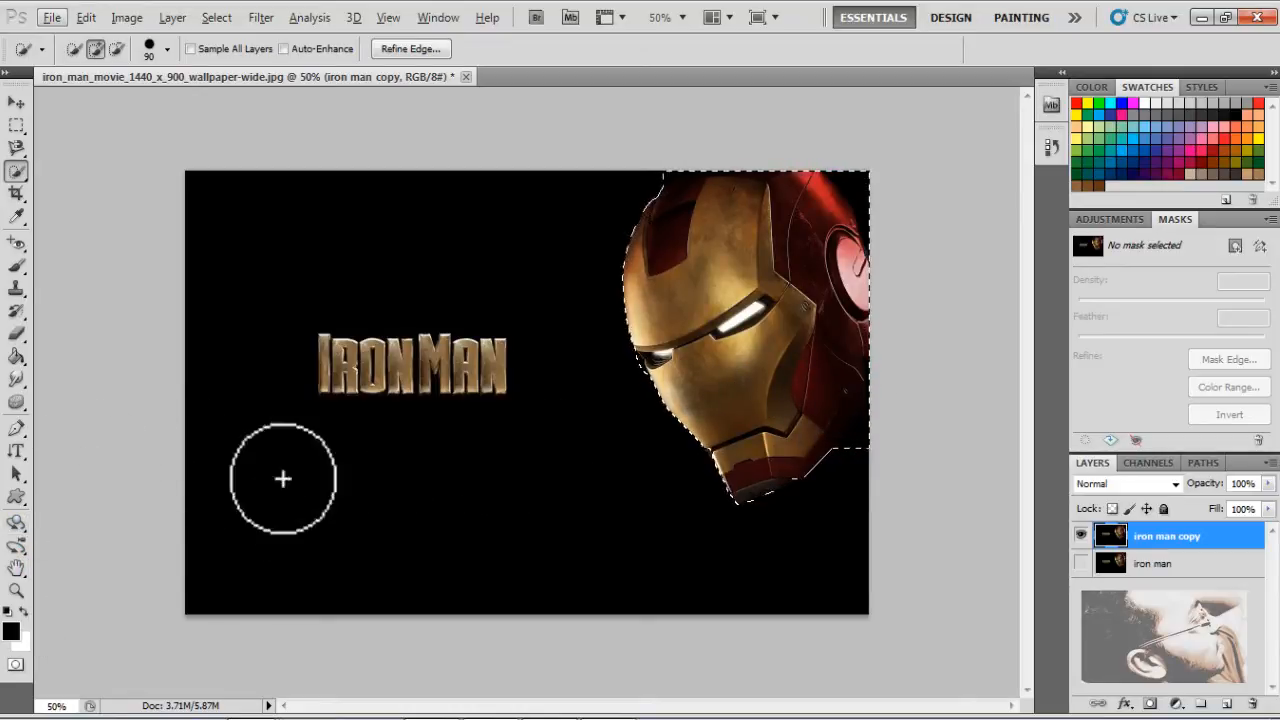
# Set the Quick Selection brush size to 40 for close-up corrections of the helmet selection
pyautogui.click(16, 590)
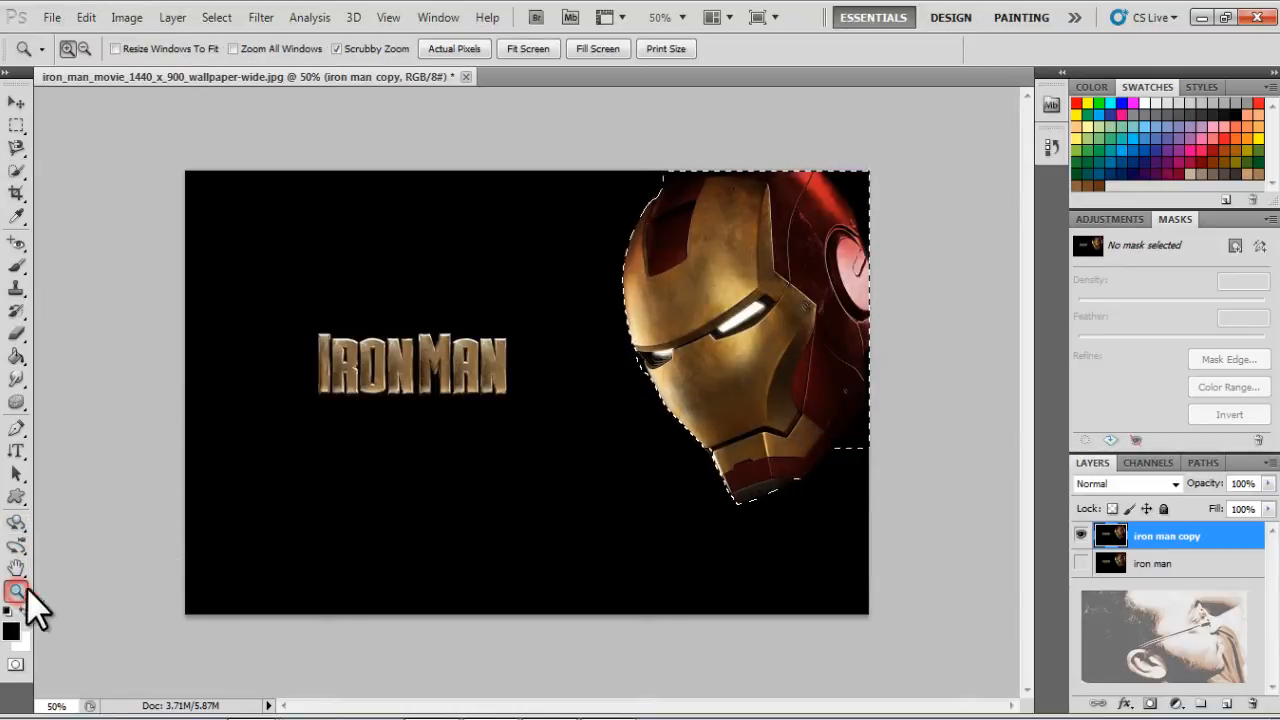
pyautogui.moveTo(745, 286); pyautogui.dragTo(772, 308)
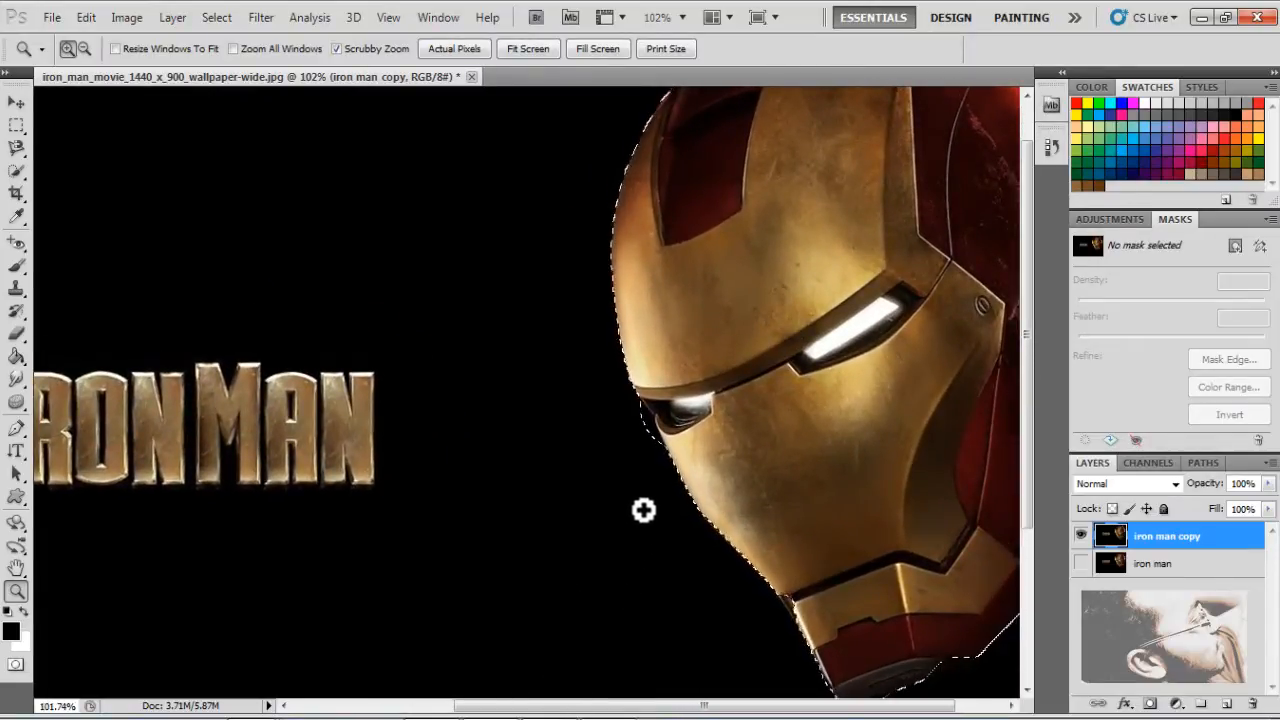
pyautogui.press('space')
pyautogui.moveTo(700, 451); pyautogui.dragTo(455, 432)
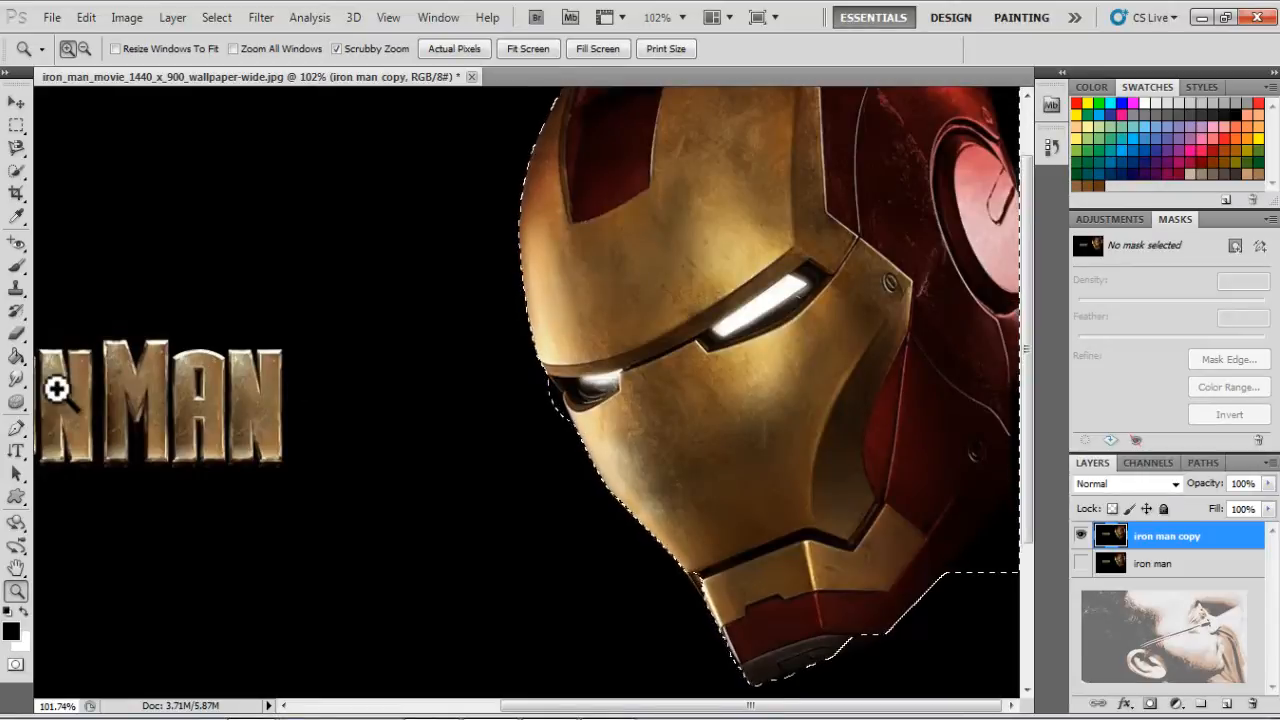
pyautogui.click(15, 170)
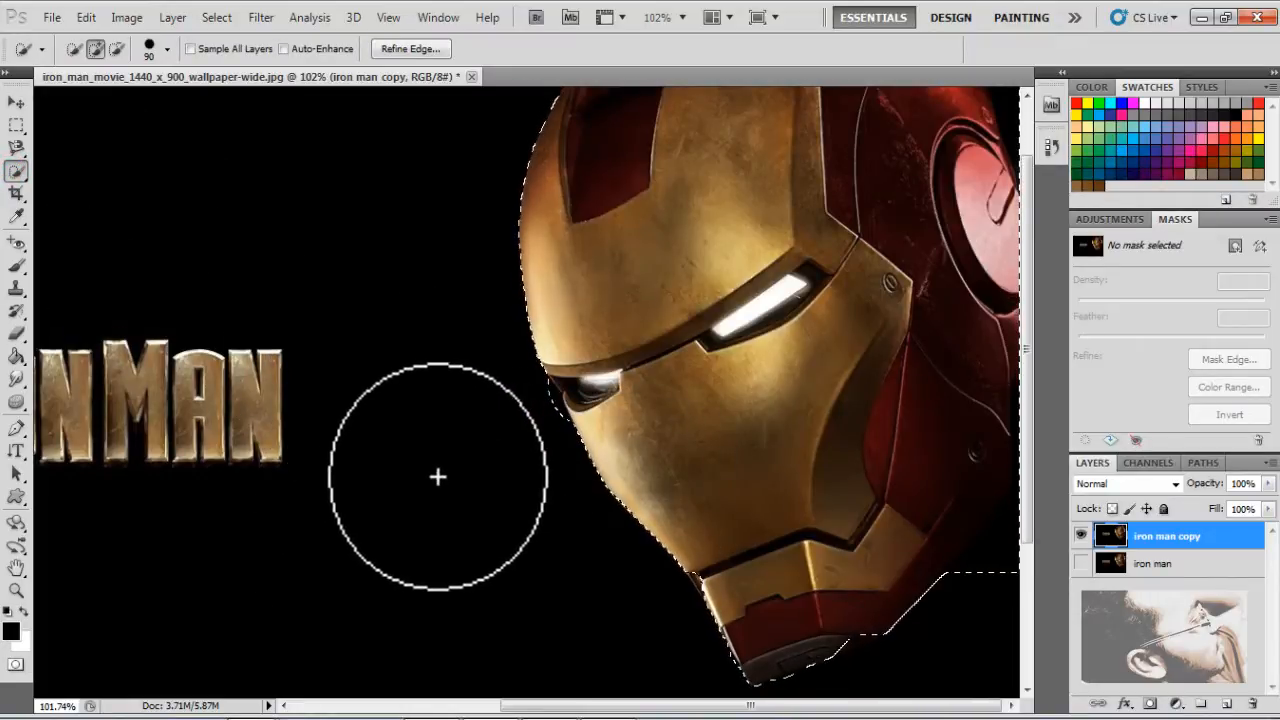
pyautogui.press('[')
pyautogui.press('[')
pyautogui.press('[')
pyautogui.press('[')
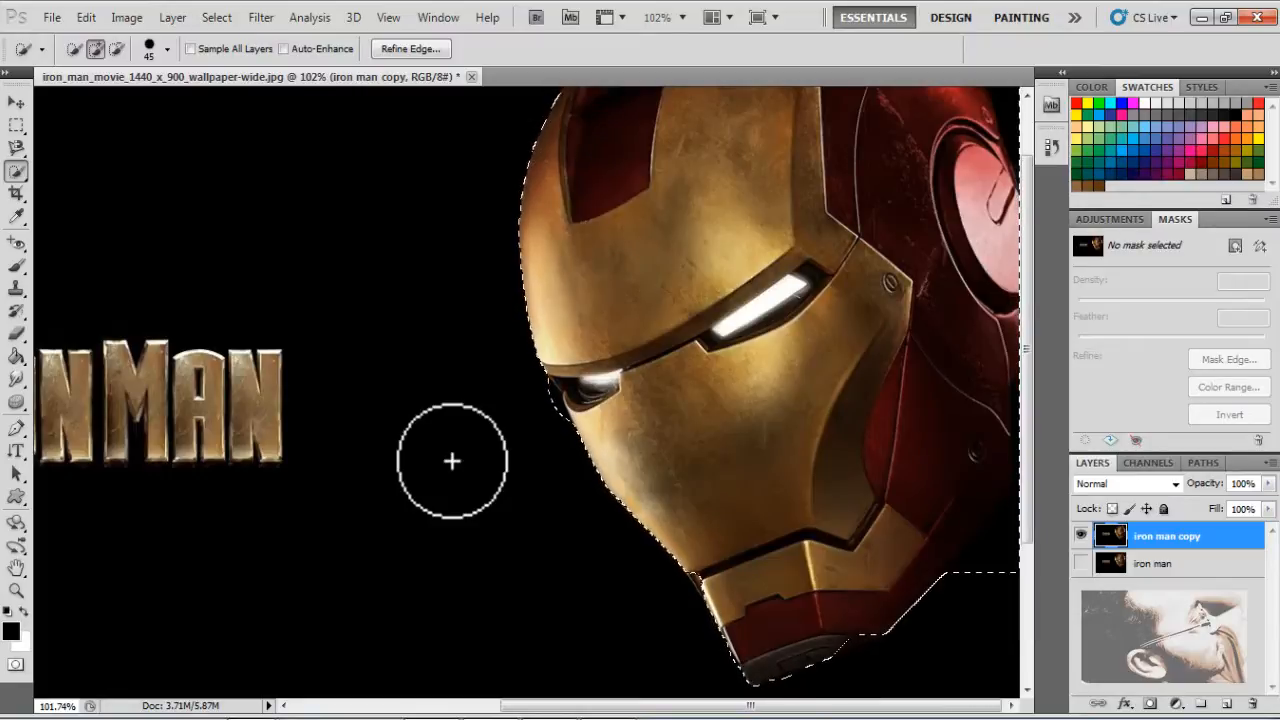
pyautogui.press('[')
pyautogui.press('[')
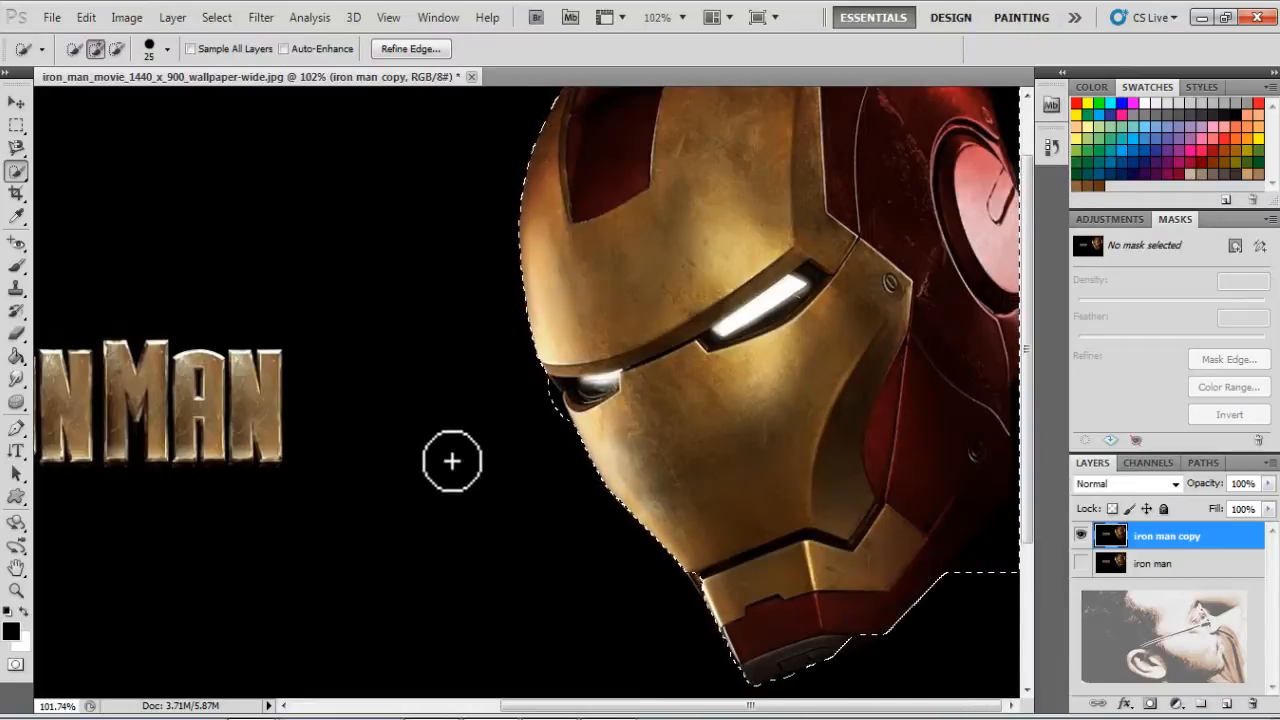
pyautogui.press(']')
pyautogui.press(']')
pyautogui.press(']')
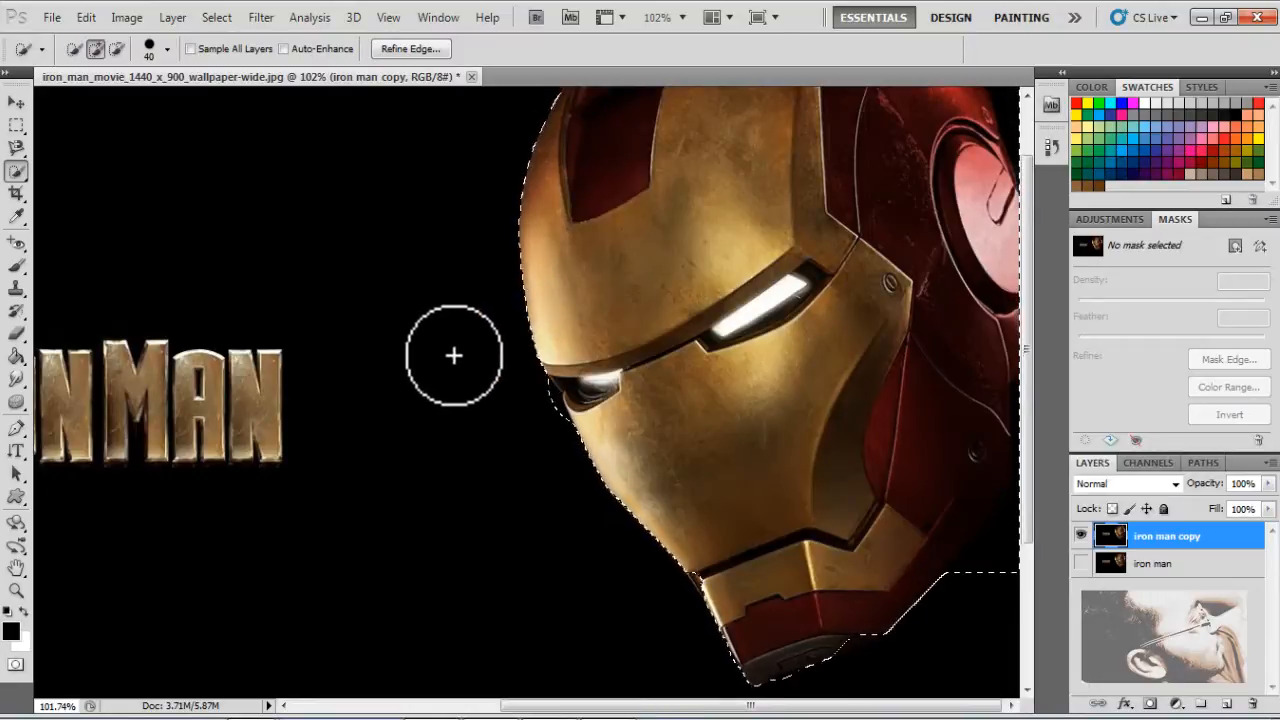
# Subtract the black background beside the helmet's narrow eye and below the jaw near the image's right border from the selection
pyautogui.press('alt')
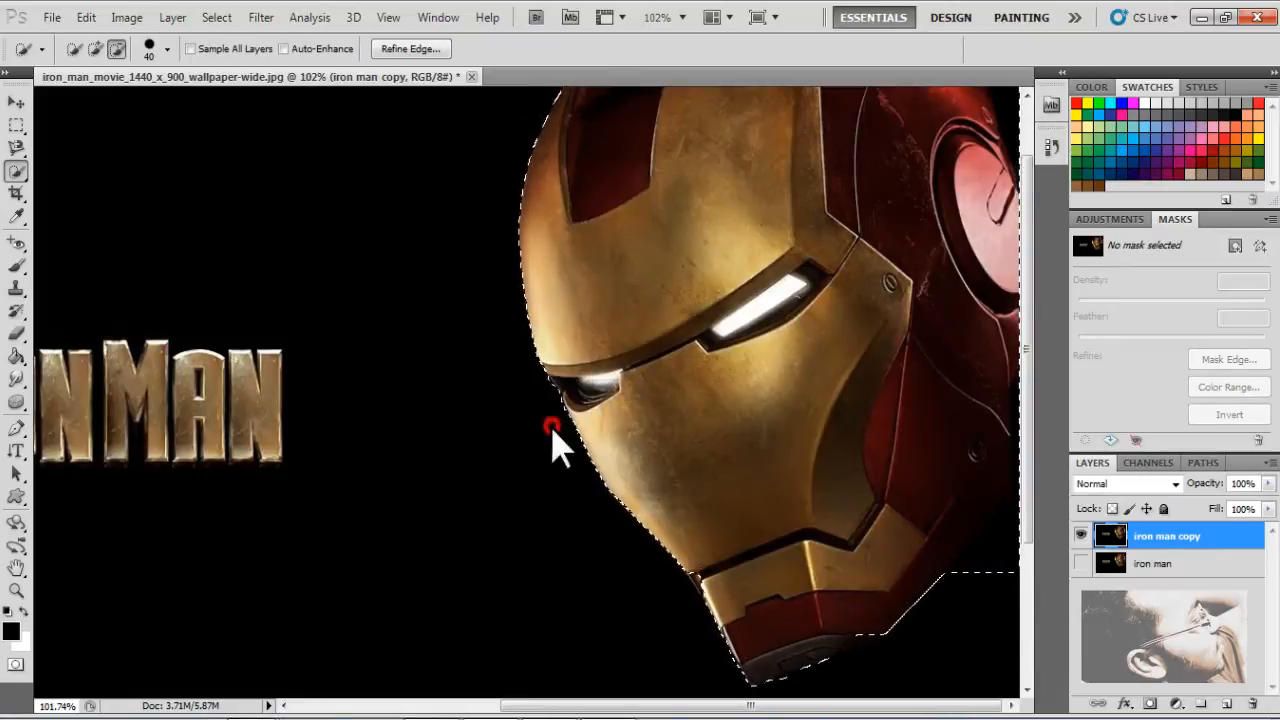
pyautogui.moveTo(552, 428); pyautogui.dragTo(540, 417)
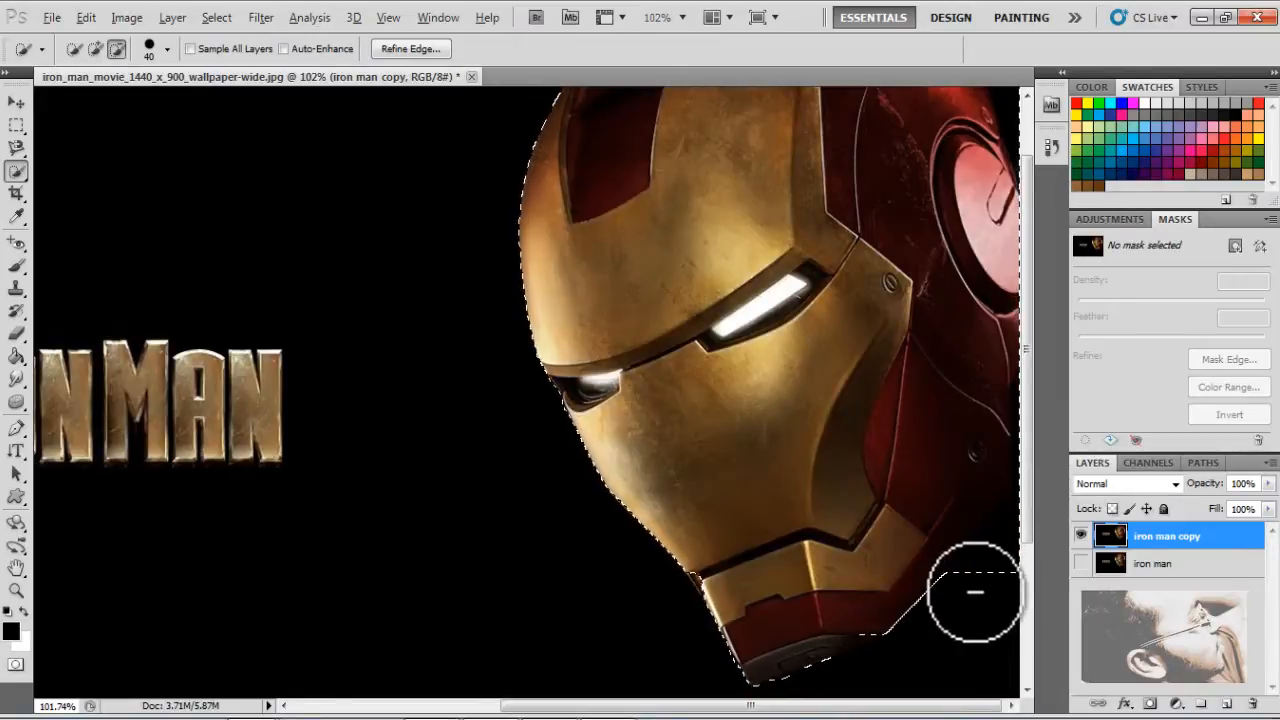
pyautogui.moveTo(975, 592); pyautogui.dragTo(1012, 541)
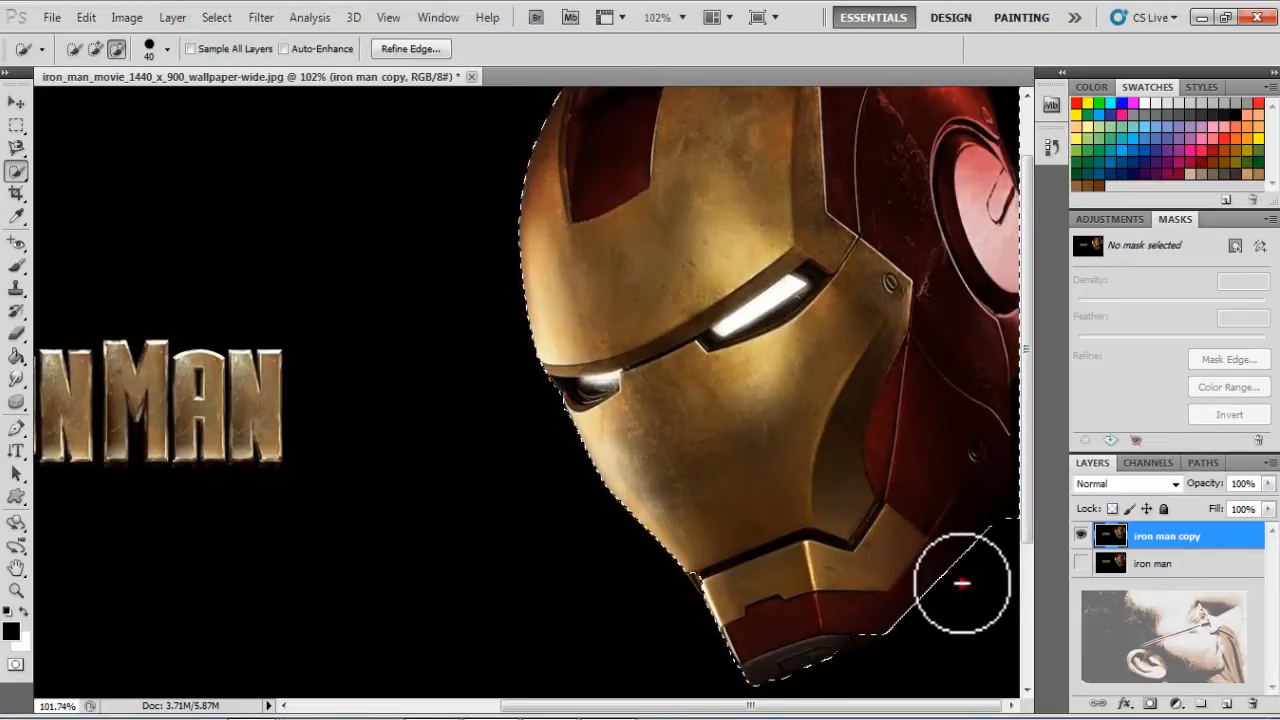
pyautogui.moveTo(958, 582); pyautogui.dragTo(1008, 535)
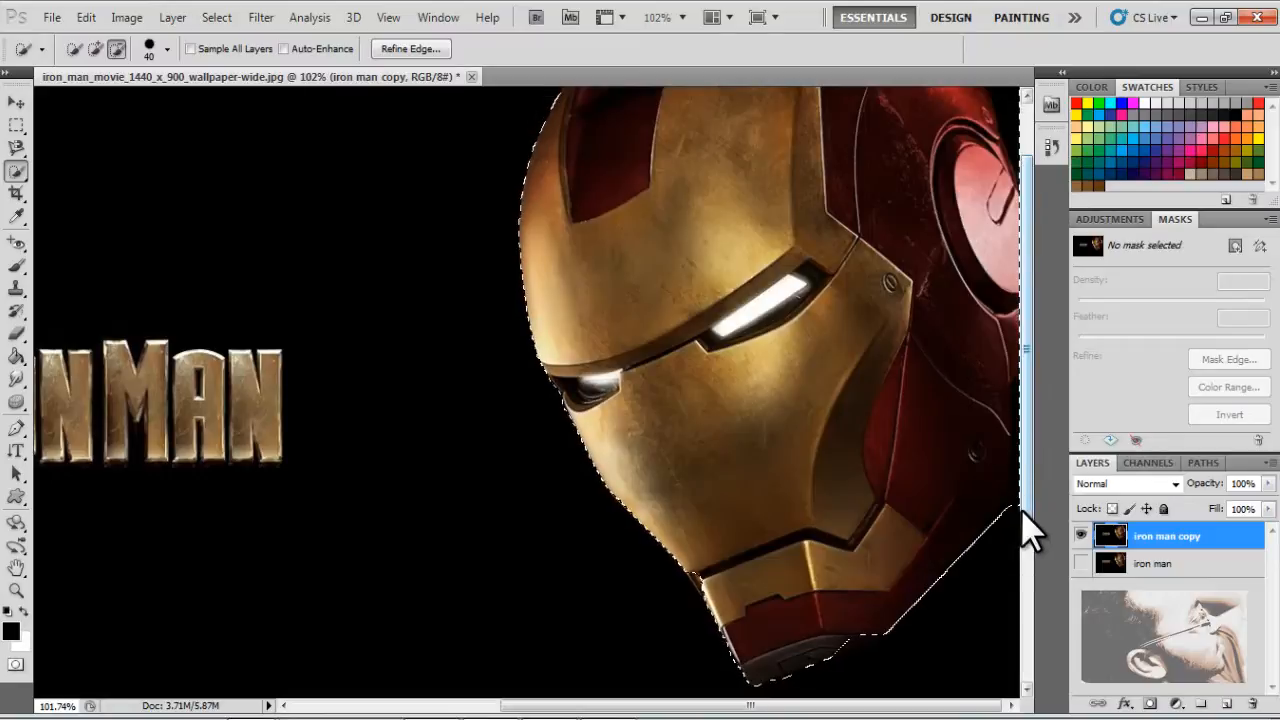
pyautogui.hotkey('alt', '[')
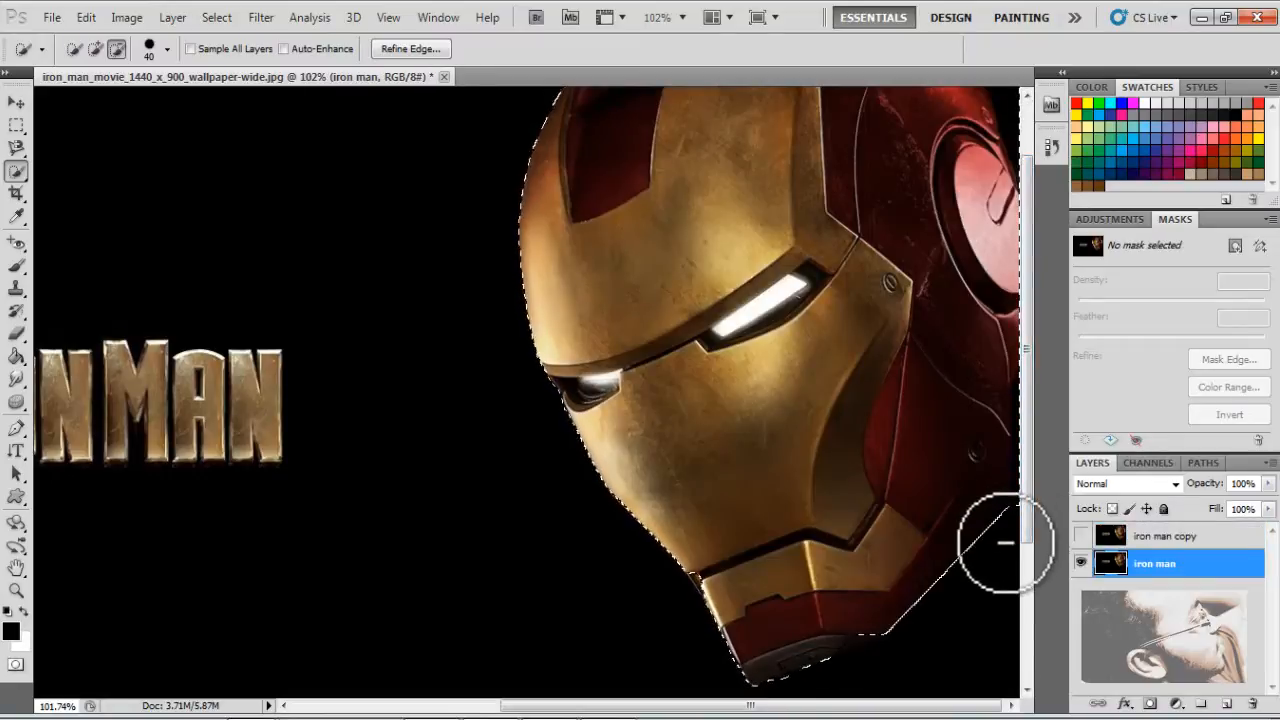
pyautogui.moveTo(1001, 561); pyautogui.dragTo(988, 567)
pyautogui.click(988, 567)
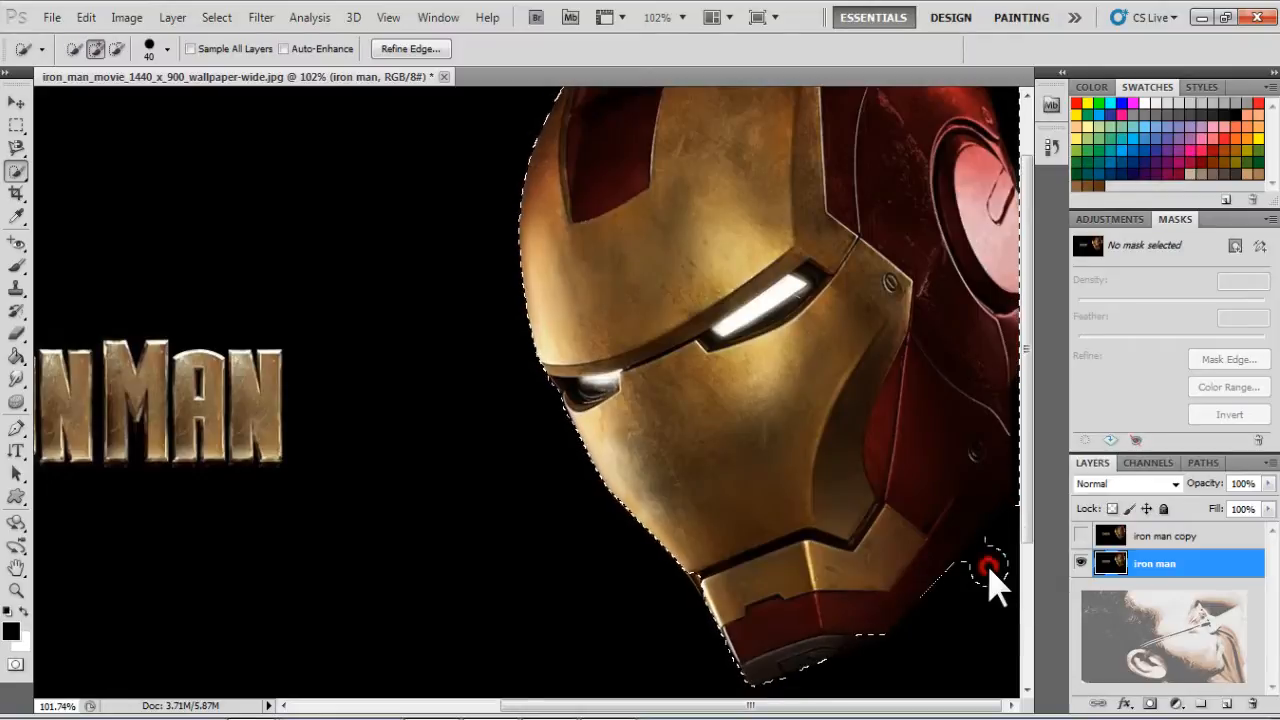
pyautogui.hotkey('ctrl', 'z')
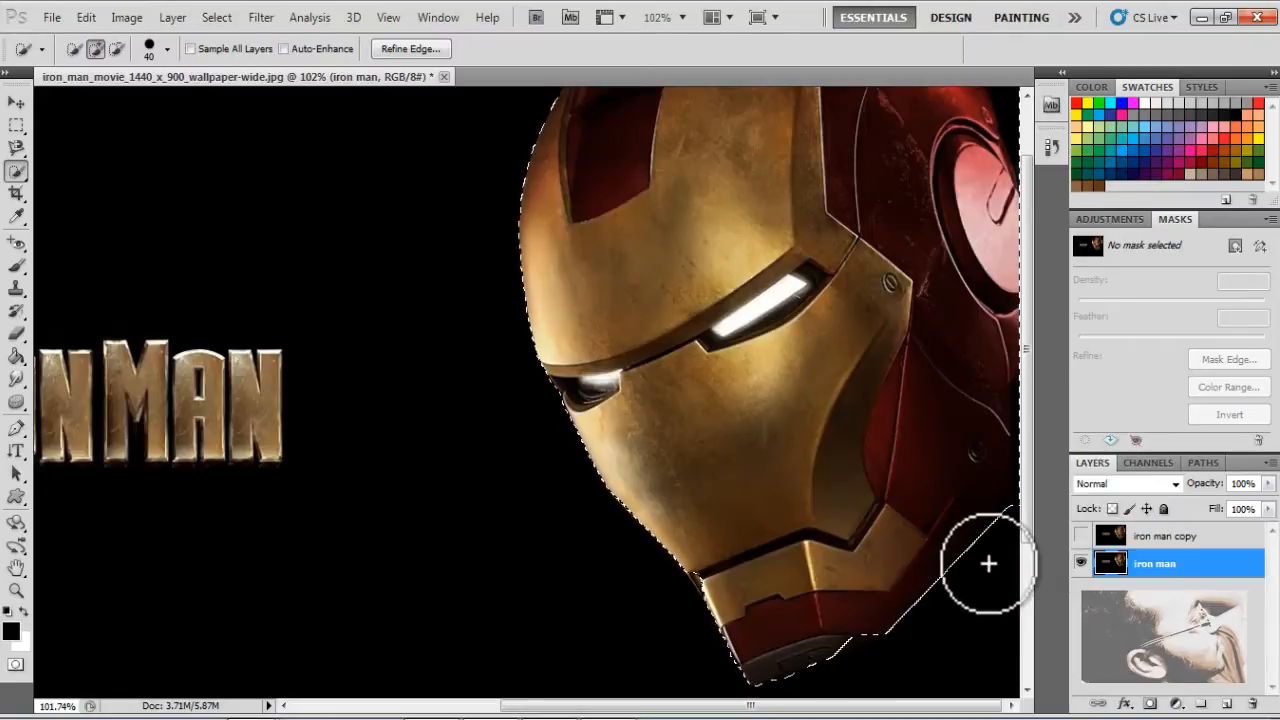
# Reduce the Quick Selection brush to 10 and subtract the leftover background corner behind the jaw at the image's right border
pyautogui.press('[')
pyautogui.press('[')
pyautogui.press('[')
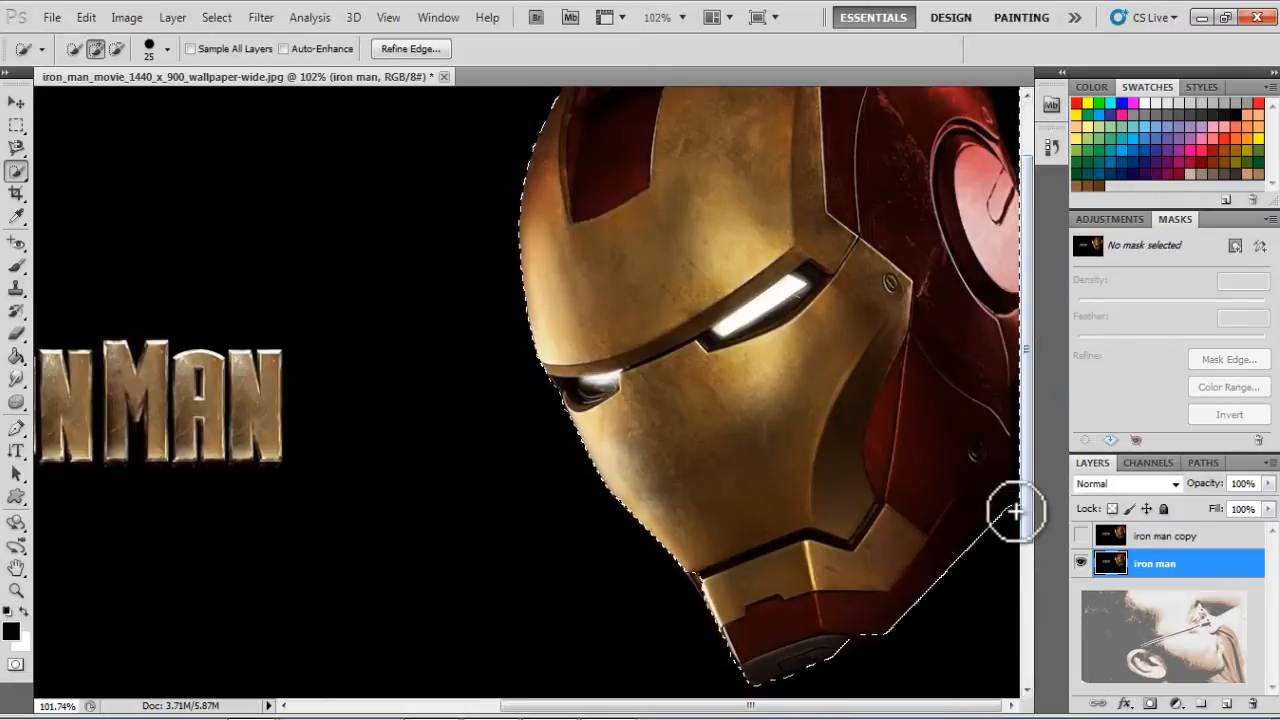
pyautogui.press('[')
pyautogui.press('[')
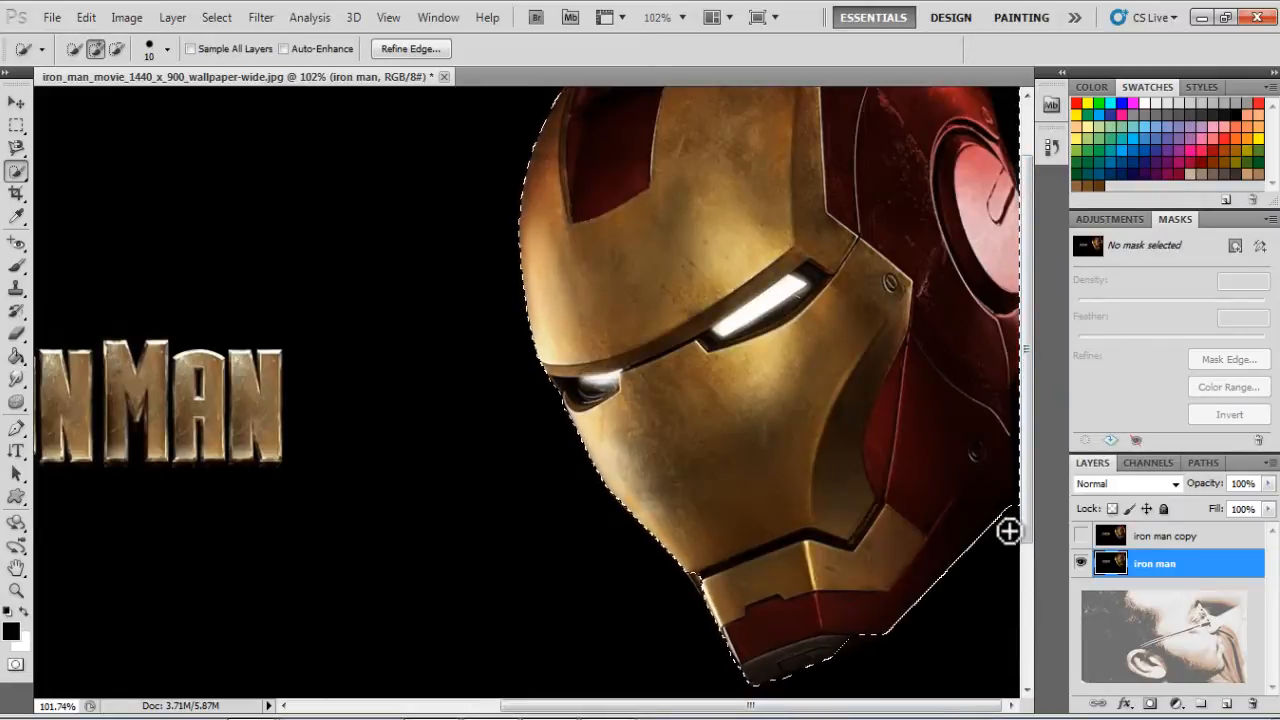
pyautogui.press('alt')
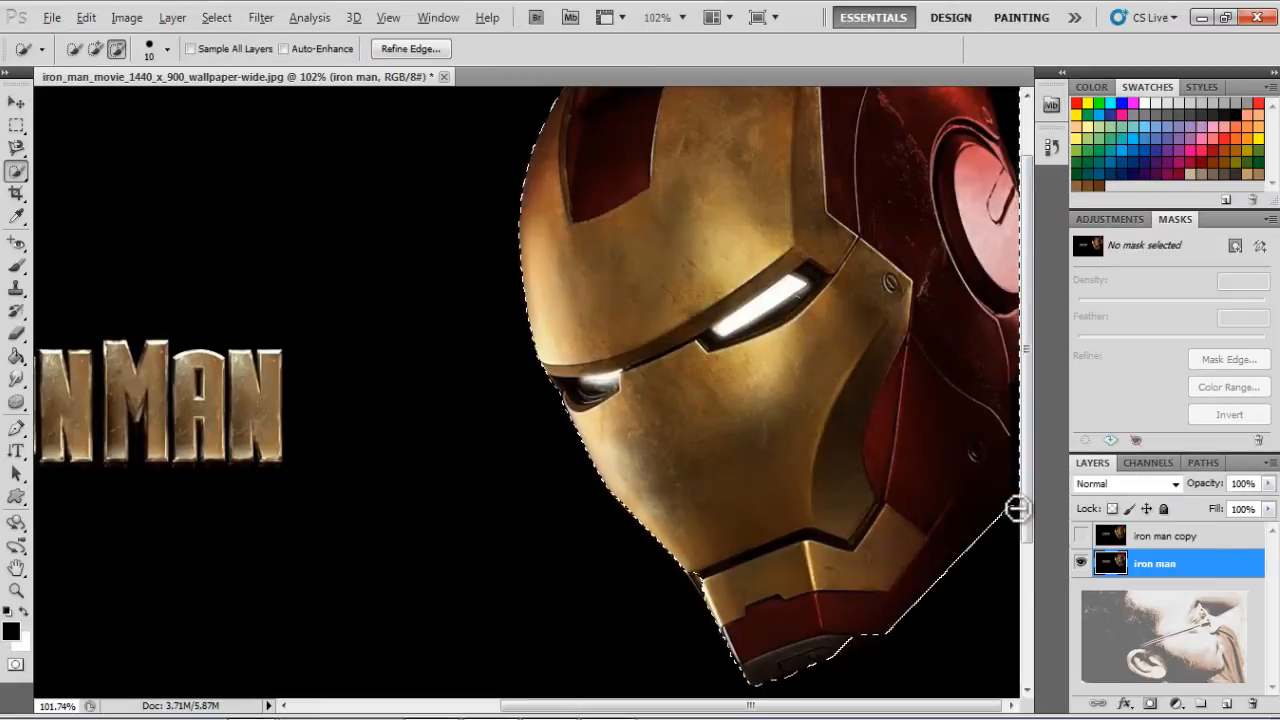
pyautogui.keyDown('alt'); pyautogui.click(1018, 508); pyautogui.keyUp('alt')
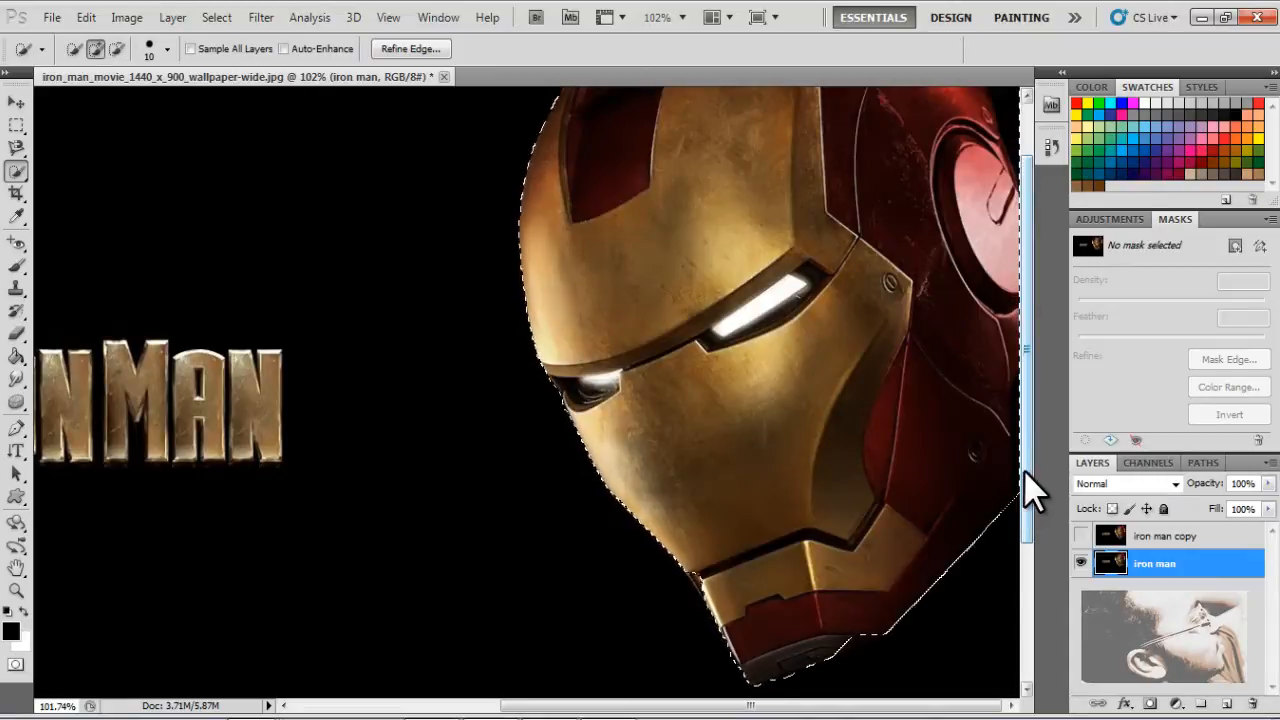
# Show the iron man copy layer and hide the original iron man layer
pyautogui.click(1080, 537)
pyautogui.click(1080, 564)
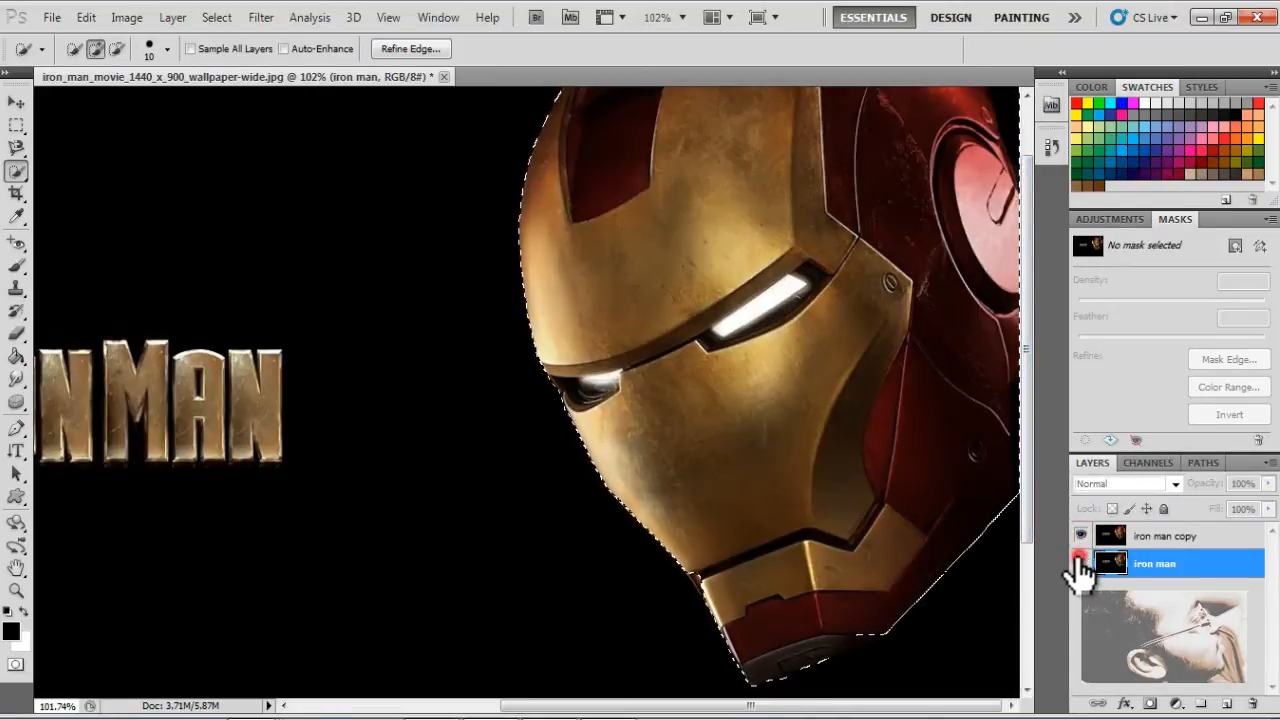
# Subtract the black background on both sides of the helmet's crown from the selection with the size 10 Quick Selection brush
pyautogui.moveTo(1035, 520); pyautogui.dragTo(1037, 462)
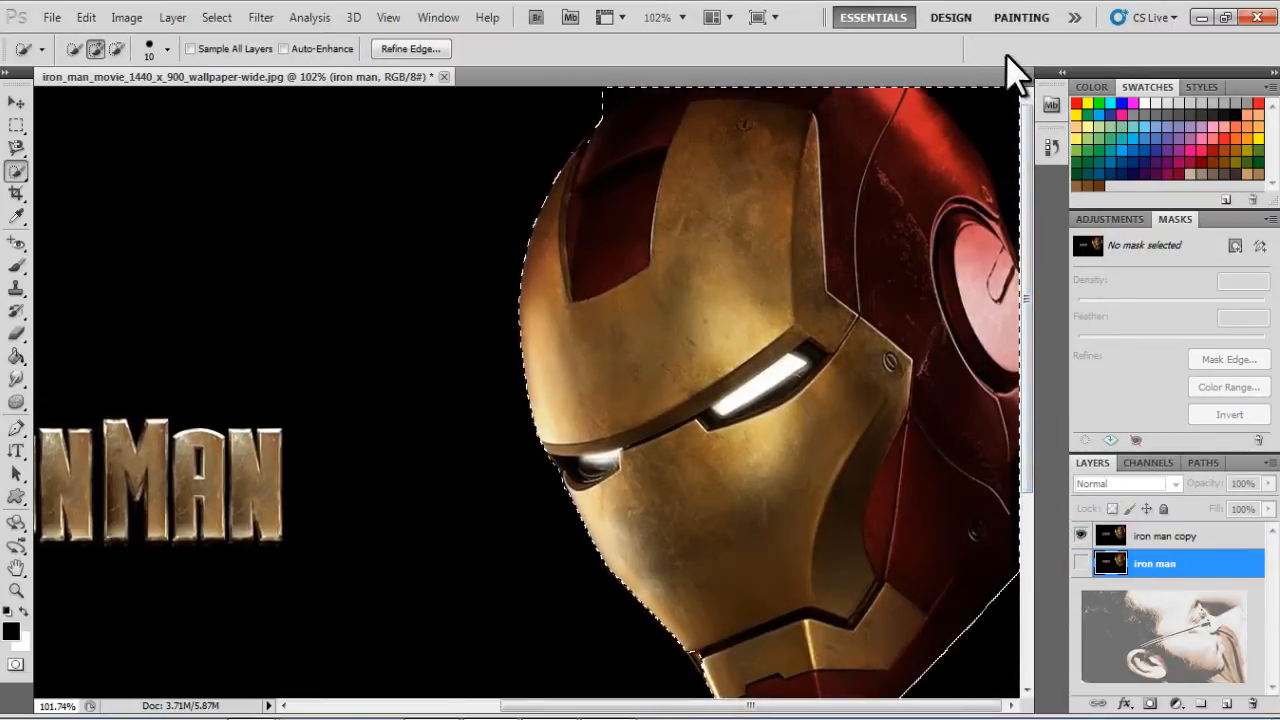
pyautogui.press('alt')
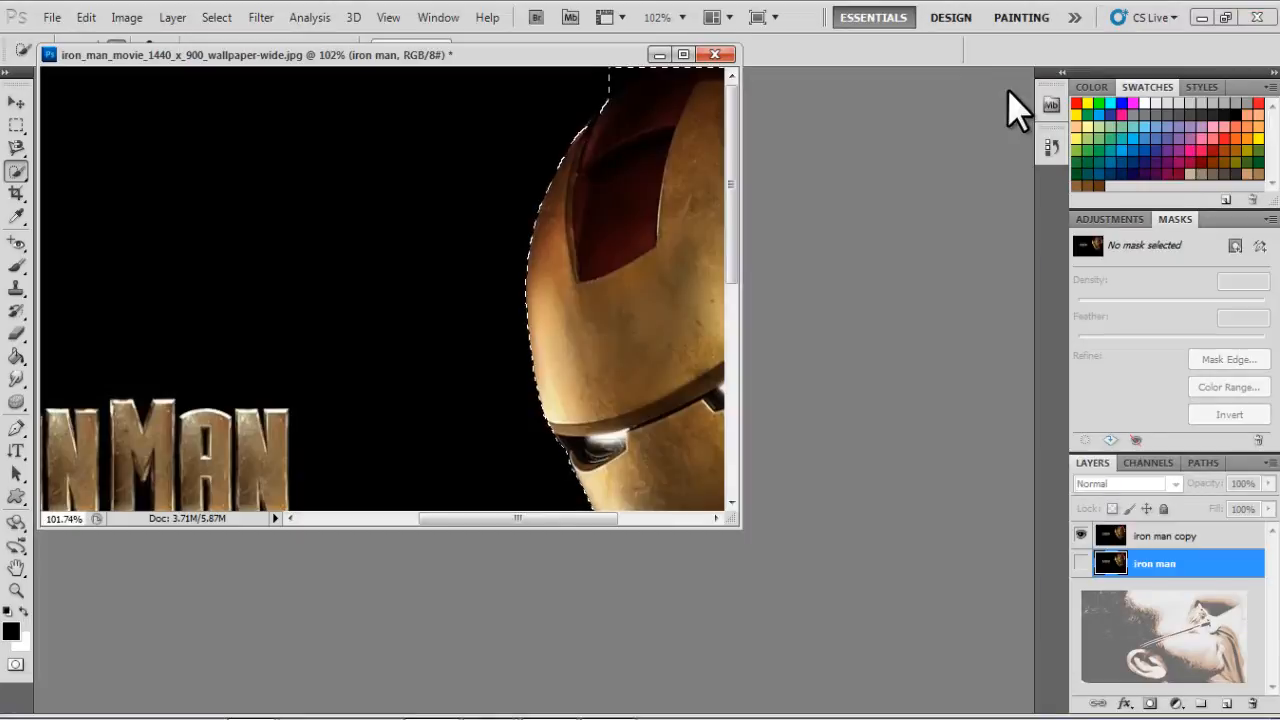
pyautogui.doubleClick(496, 49)
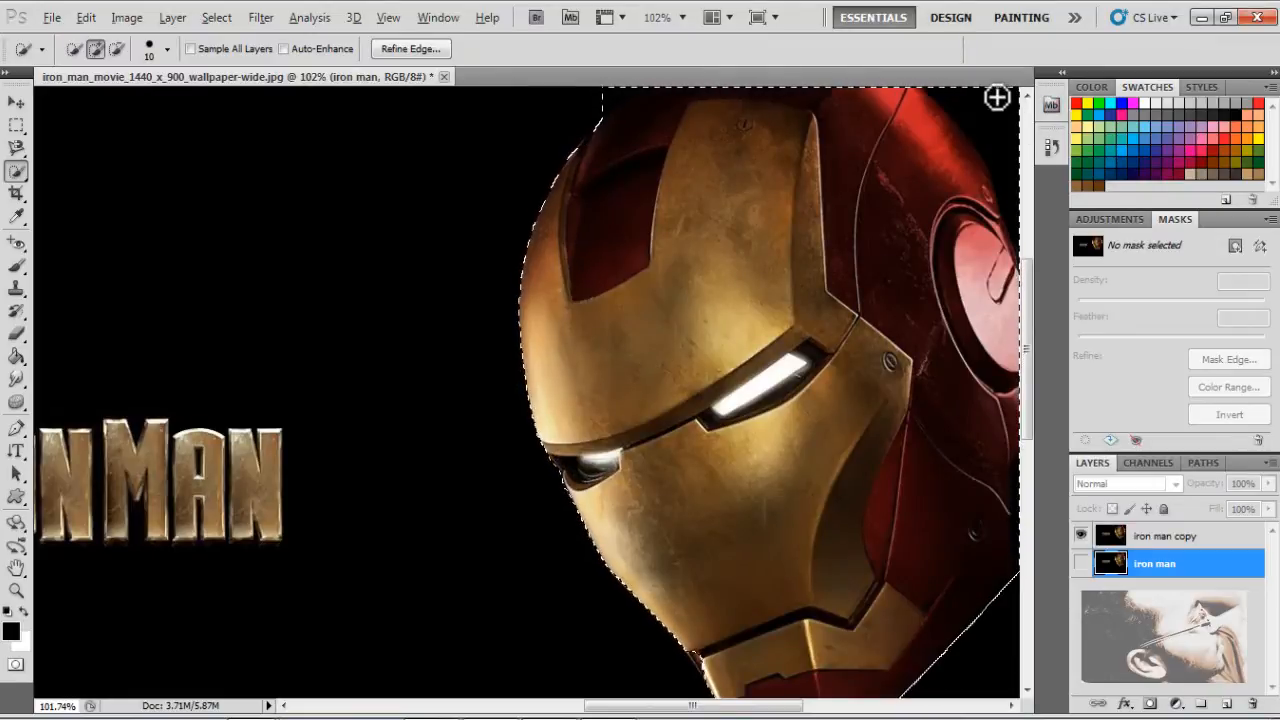
pyautogui.press('alt')
pyautogui.keyDown('alt'); pyautogui.click(991, 91); pyautogui.keyUp('alt')
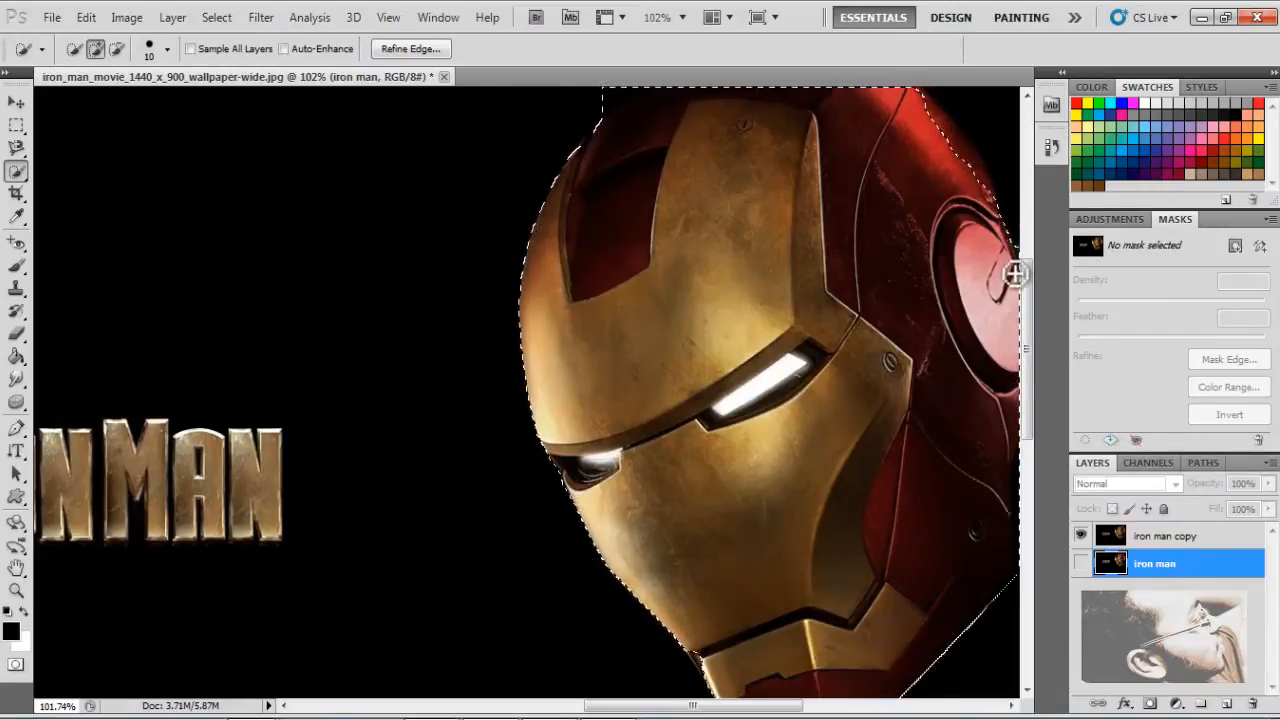
pyautogui.press('alt')
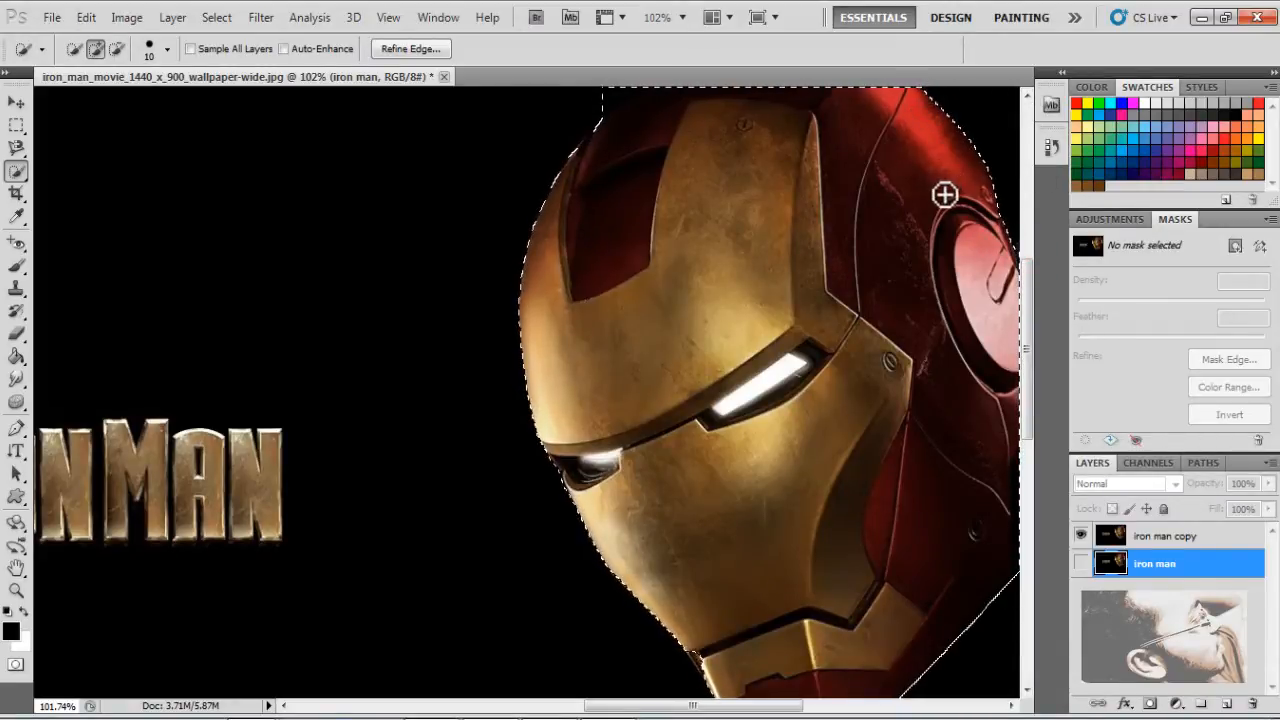
pyautogui.press('alt')
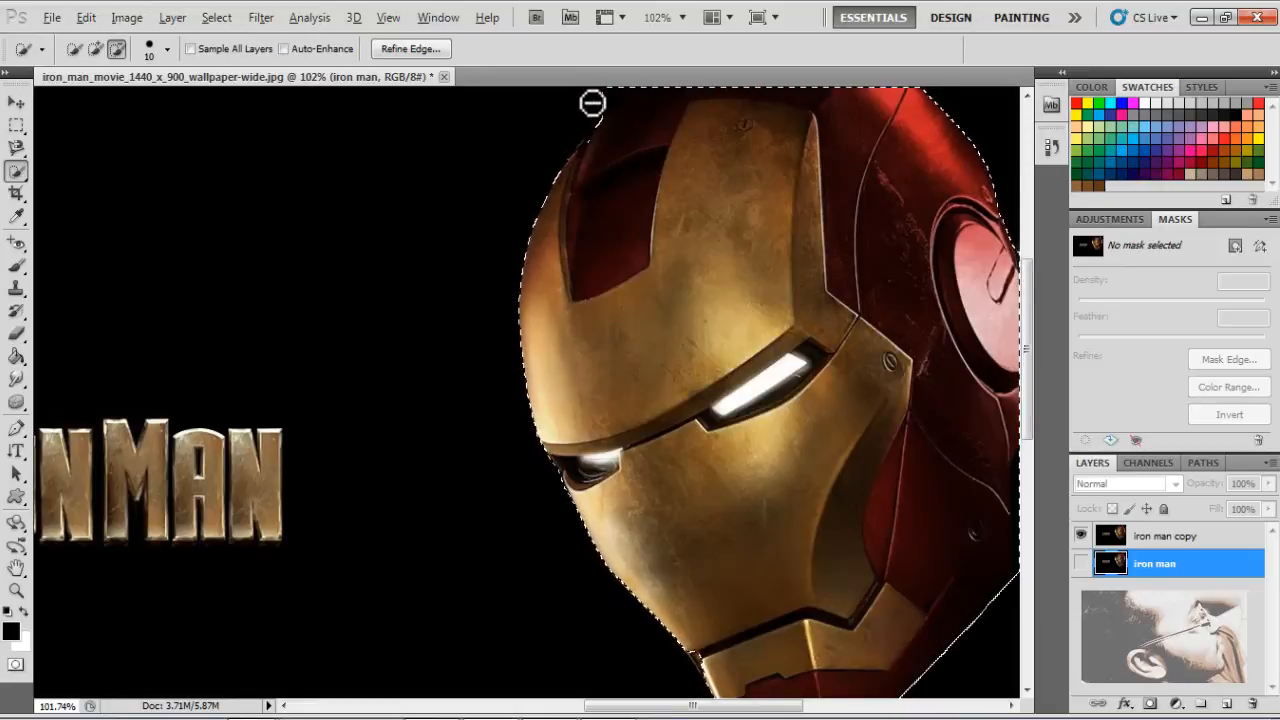
pyautogui.moveTo(632, 67)
pyautogui.mouseDown()
pyautogui.moveTo(608, 106)
pyautogui.moveTo(637, 80)
pyautogui.mouseUp()
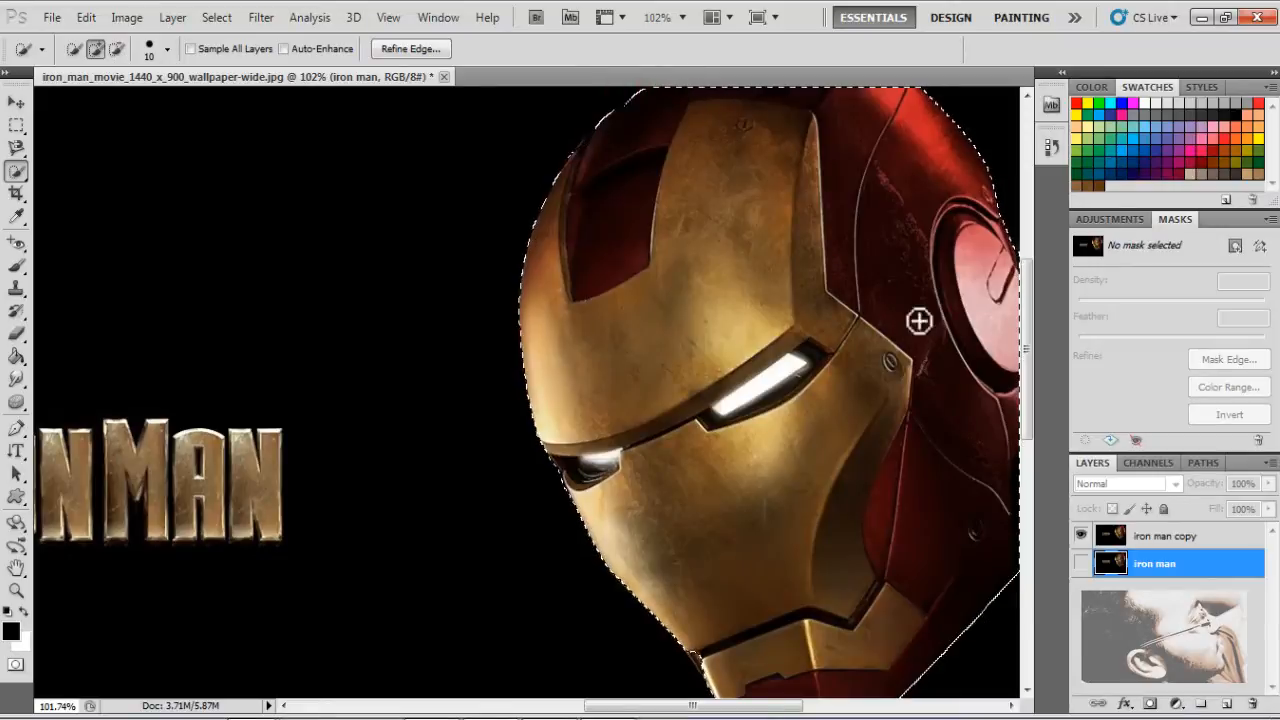
# Refine the selection edge along the helmet's jaw and chin with the size 10 Quick Selection brush
pyautogui.click(16, 592)
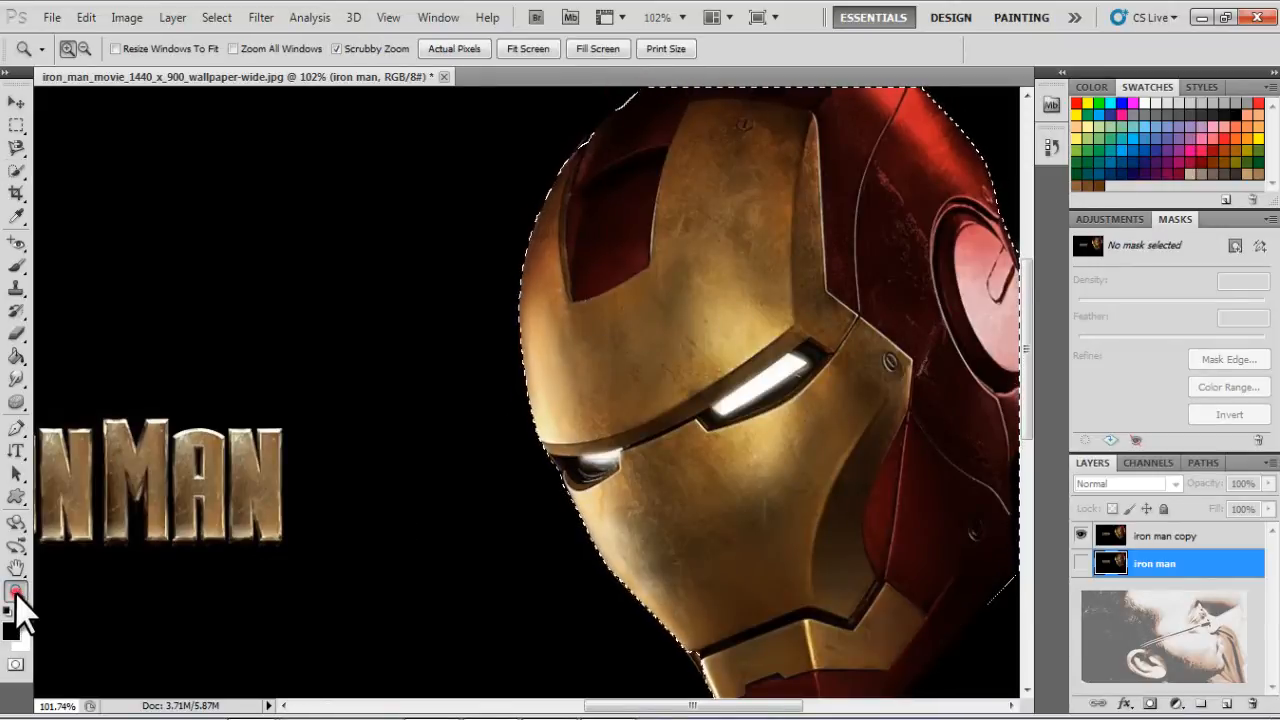
pyautogui.click(534, 56)
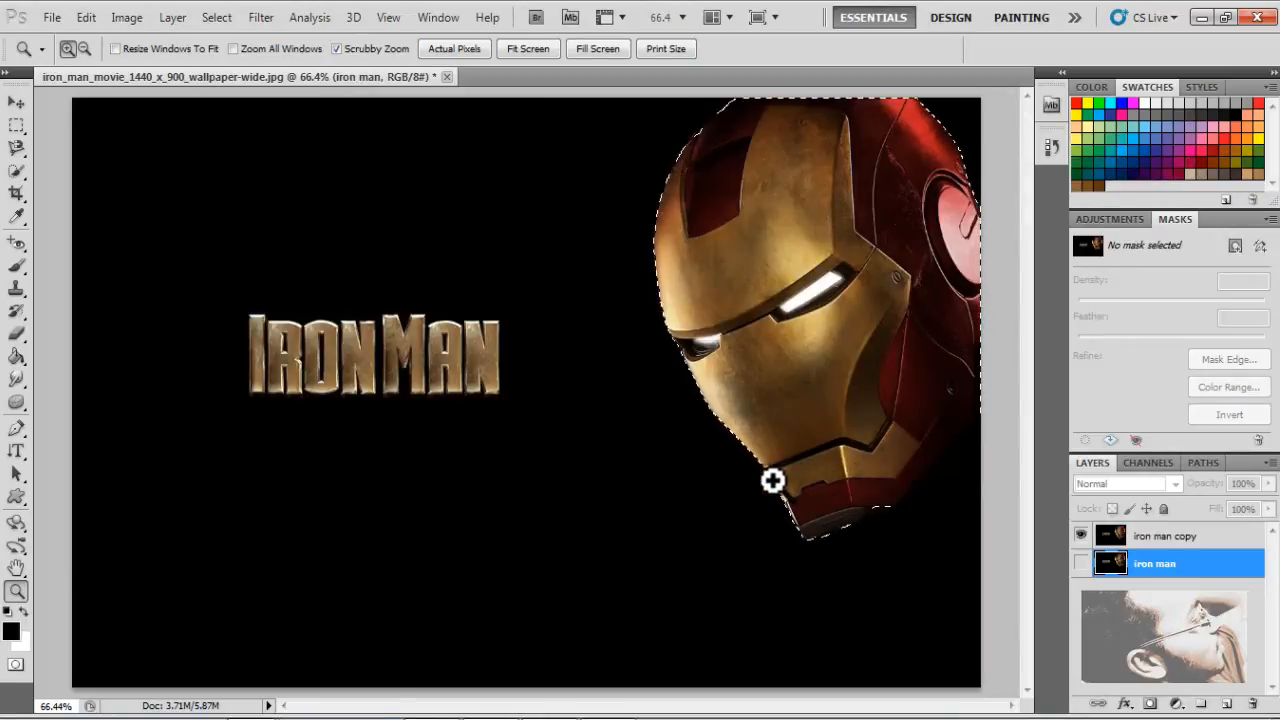
pyautogui.moveTo(772, 472); pyautogui.dragTo(829, 509)
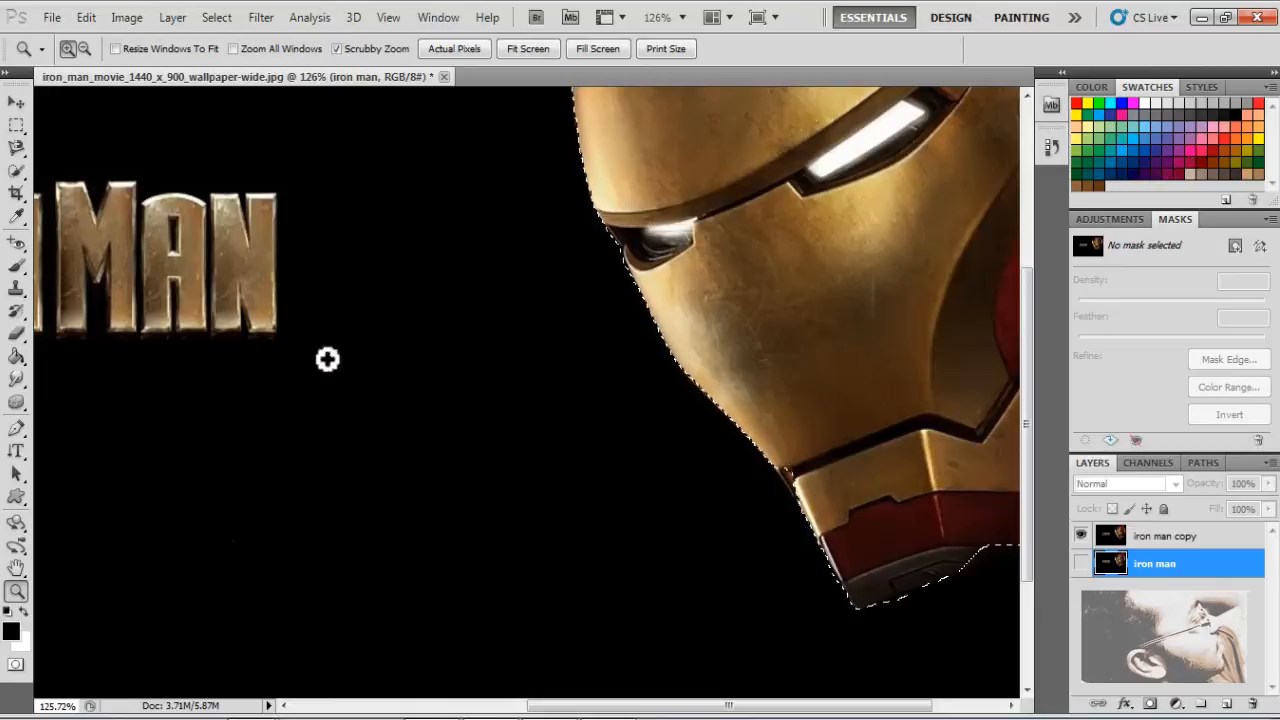
pyautogui.click(16, 170)
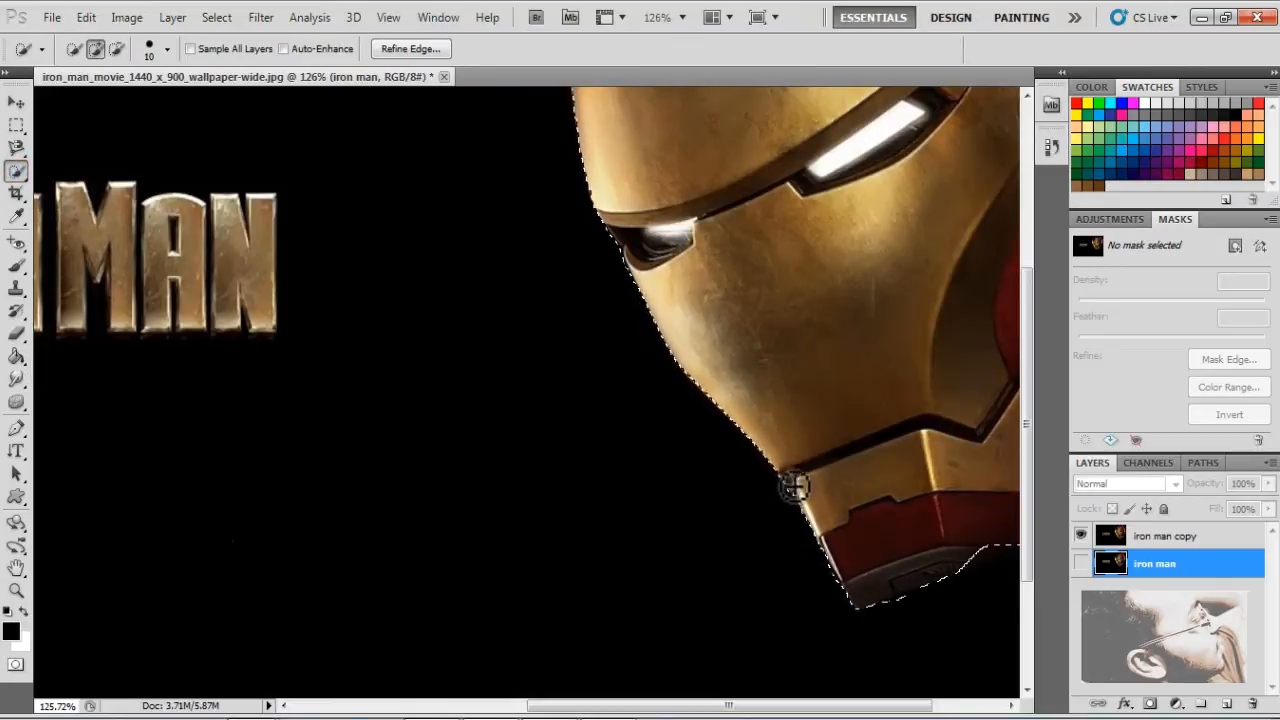
pyautogui.moveTo(816, 527); pyautogui.dragTo(916, 560)
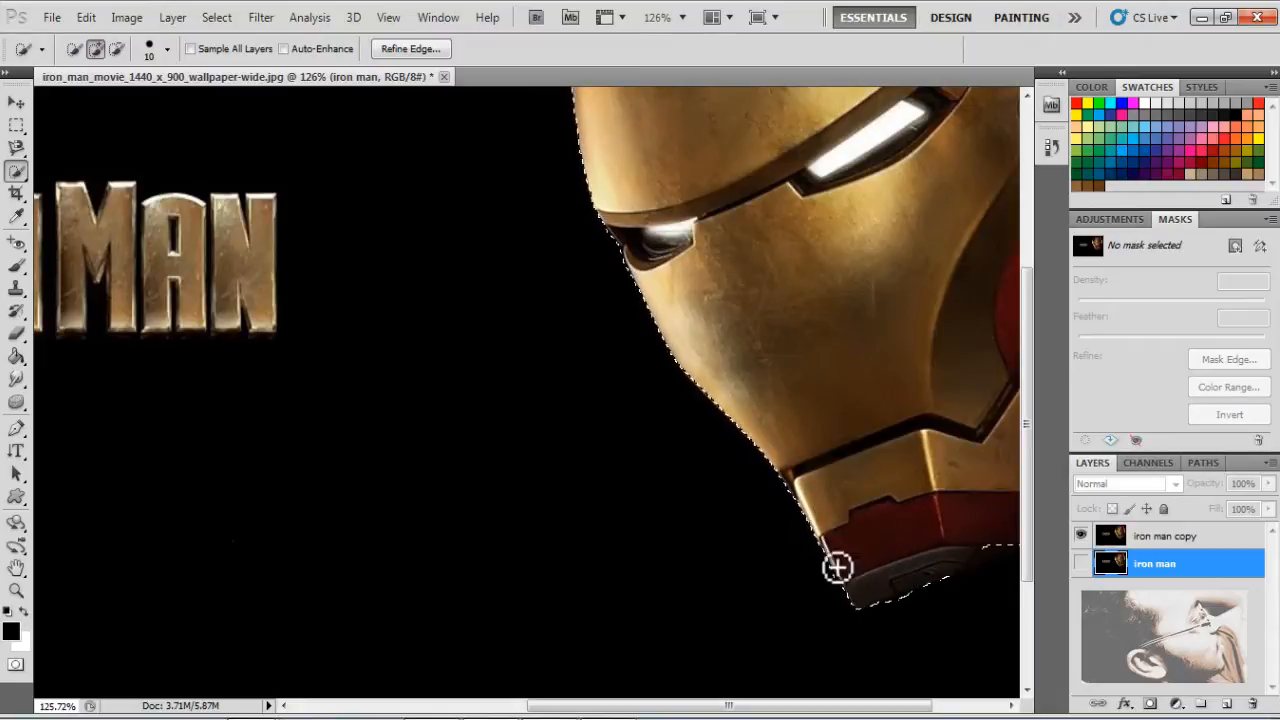
pyautogui.press('alt')
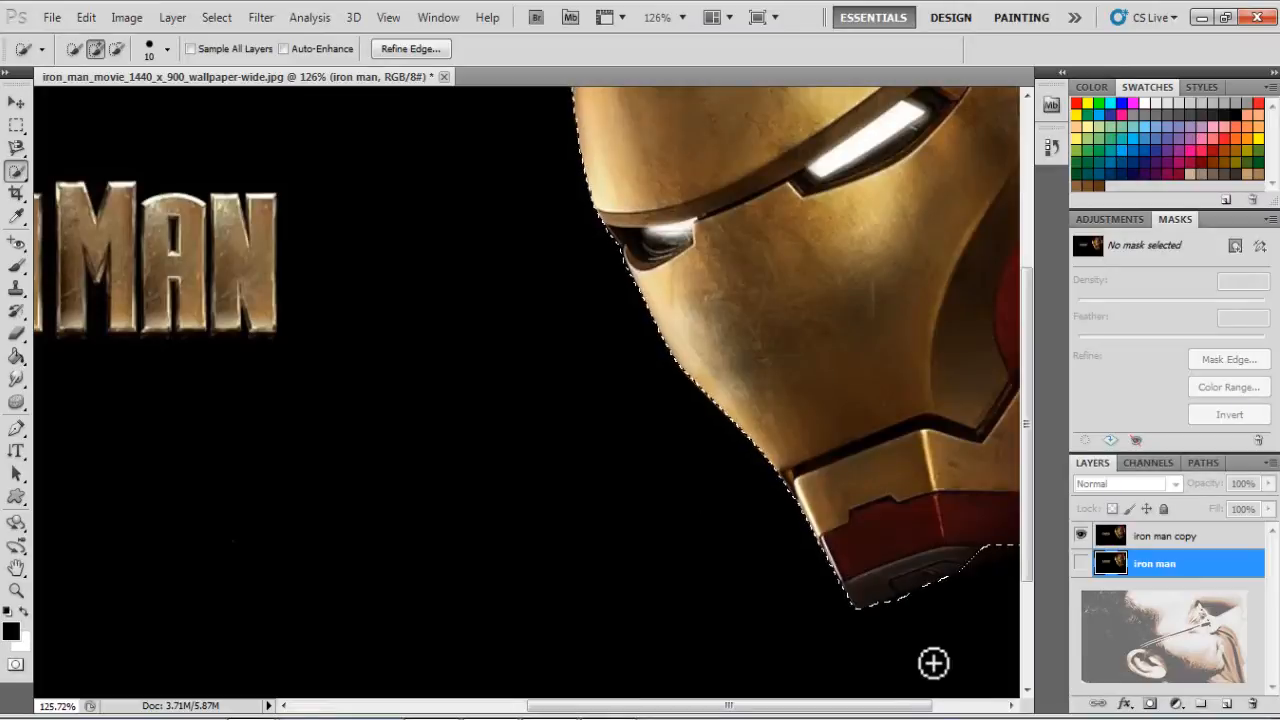
# Feather the helmet selection with a radius of 1 pixel
pyautogui.rightClick(687, 166)
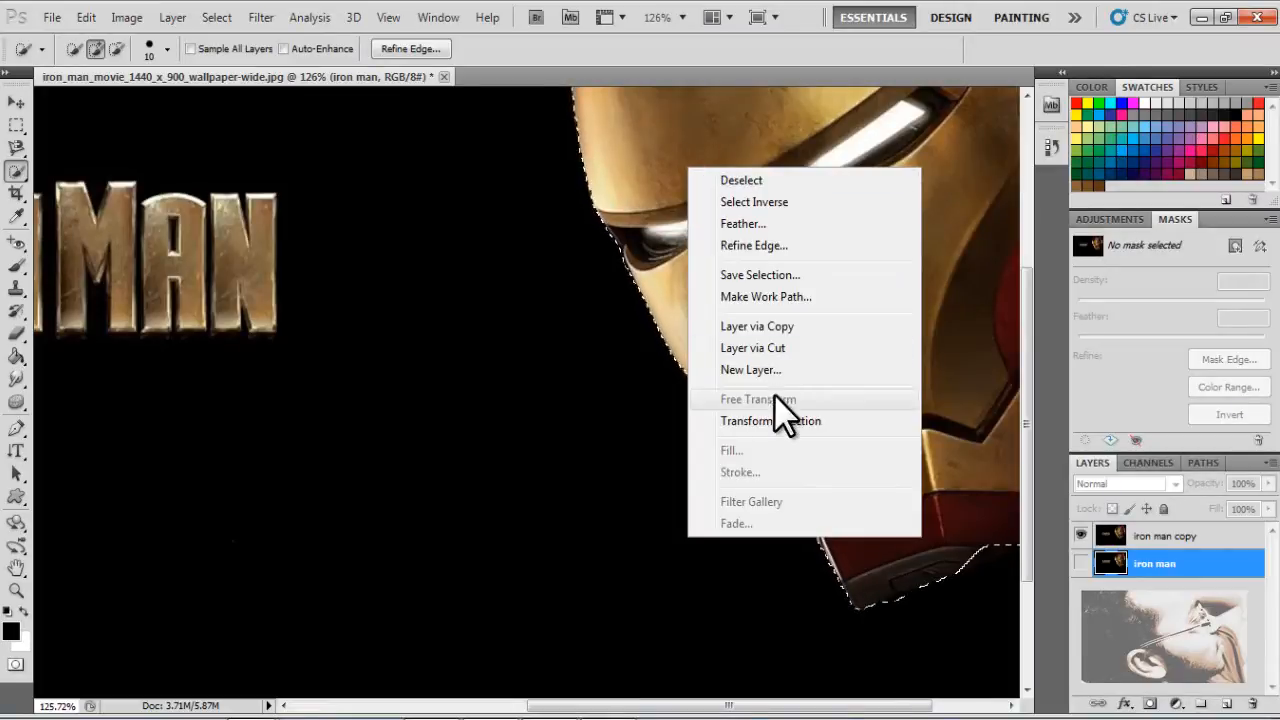
pyautogui.click(783, 230)
pyautogui.doubleClick(755, 268)
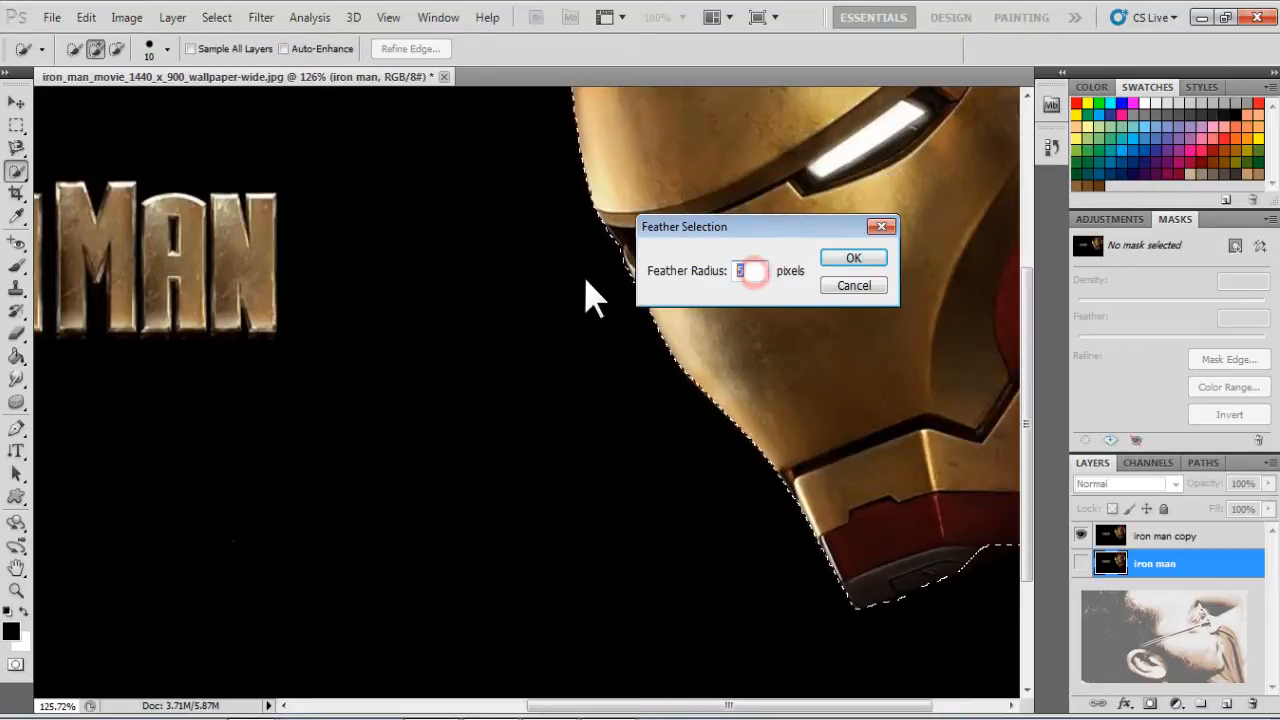
pyautogui.write('1')
pyautogui.moveTo(819, 222); pyautogui.dragTo(792, 210)
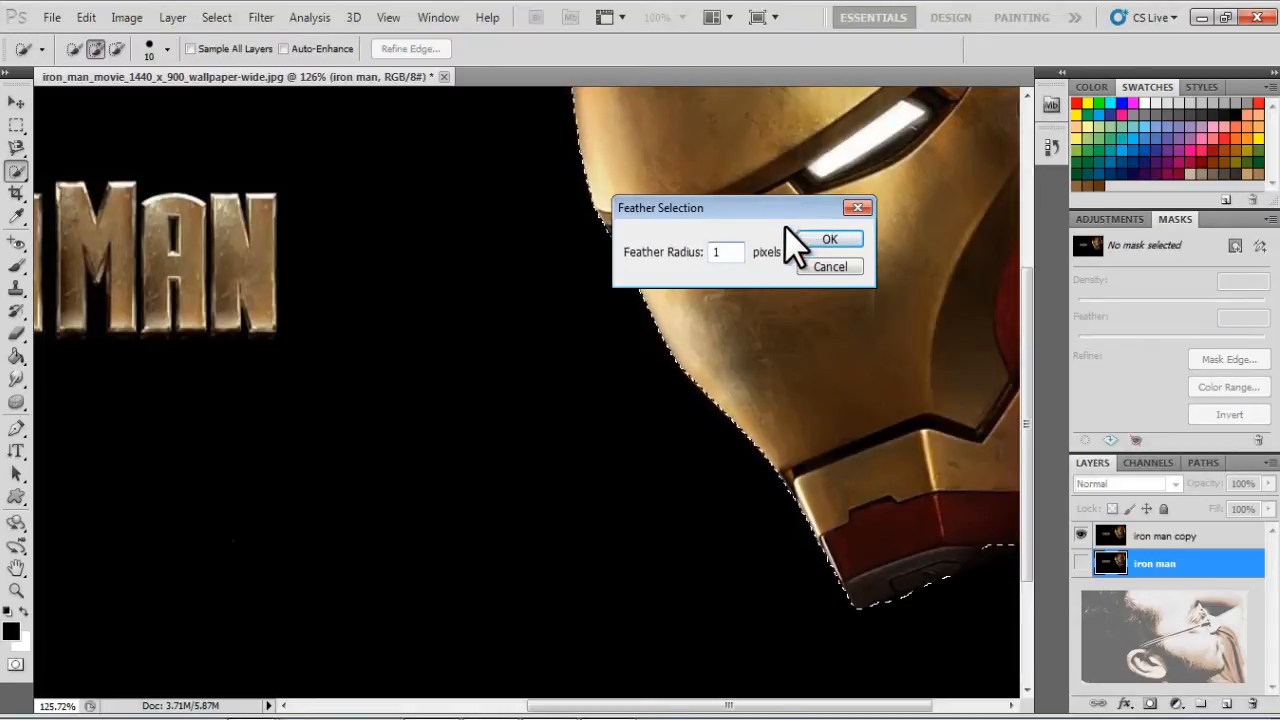
pyautogui.doubleClick(737, 251)
pyautogui.click(819, 240)
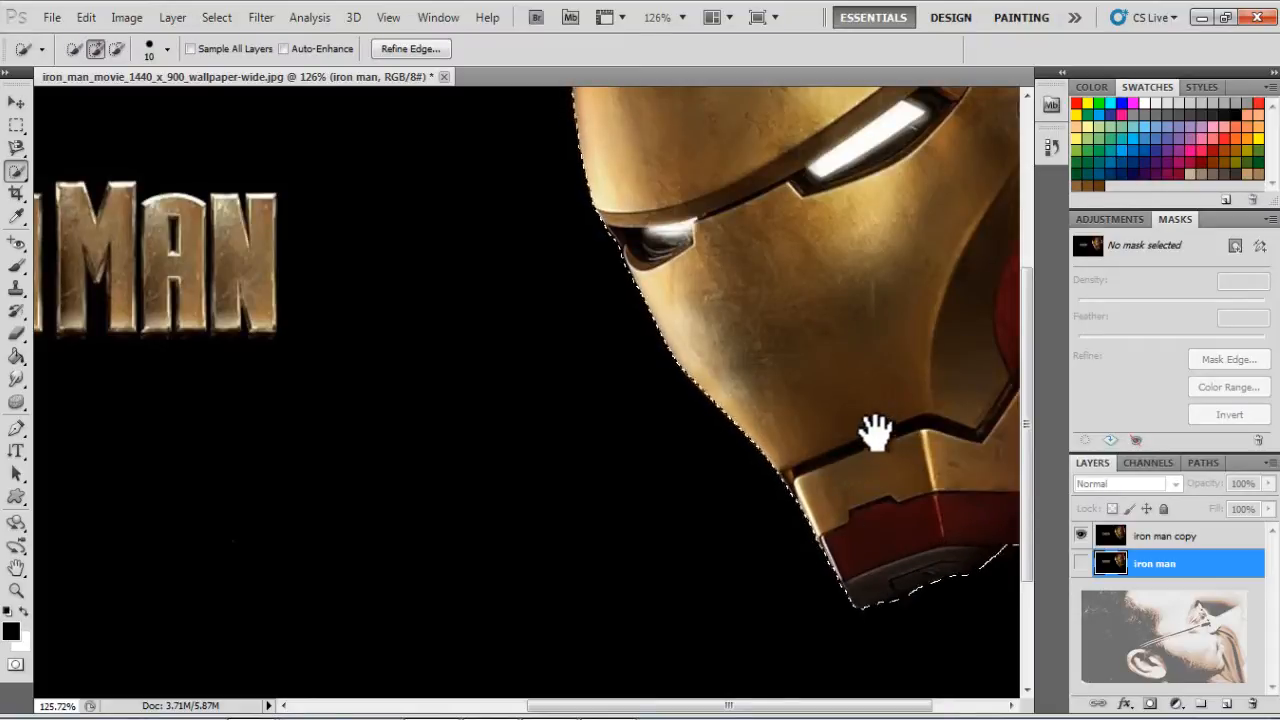
# Copy the selected helmet from the iron man layer onto its own layer with Layer via Copy
pyautogui.moveTo(871, 434); pyautogui.dragTo(671, 434)
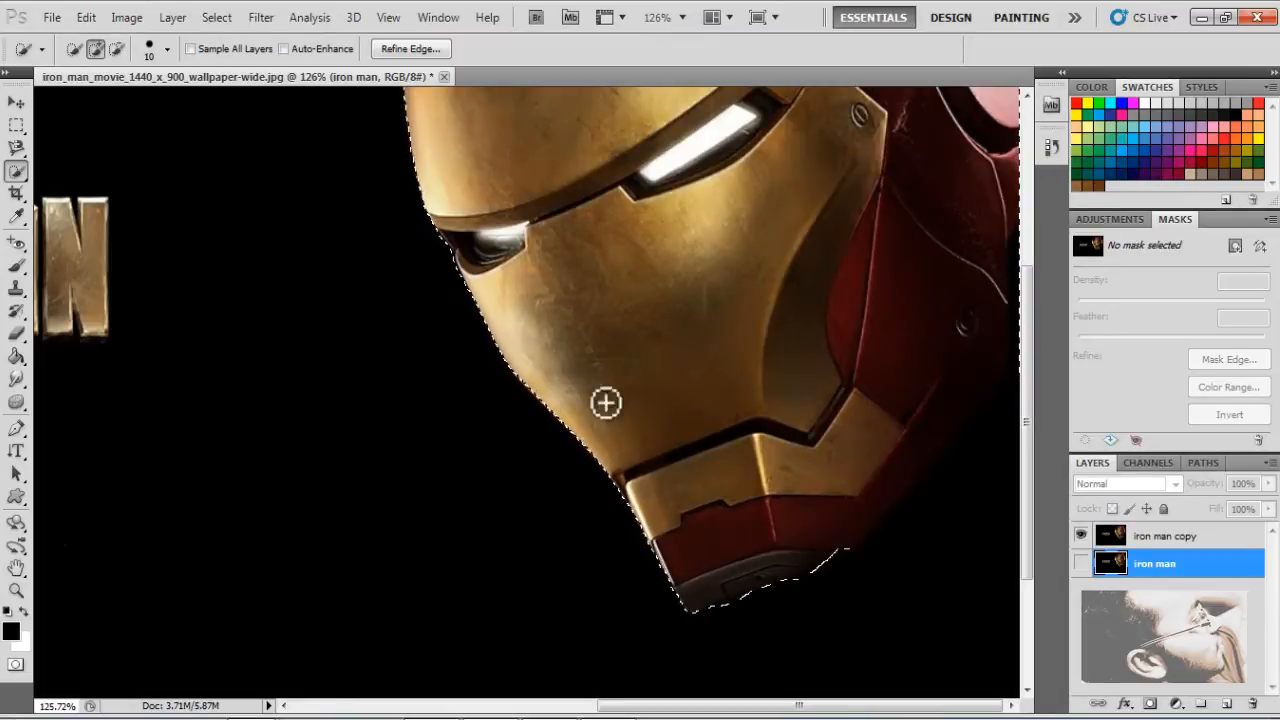
pyautogui.click(18, 590)
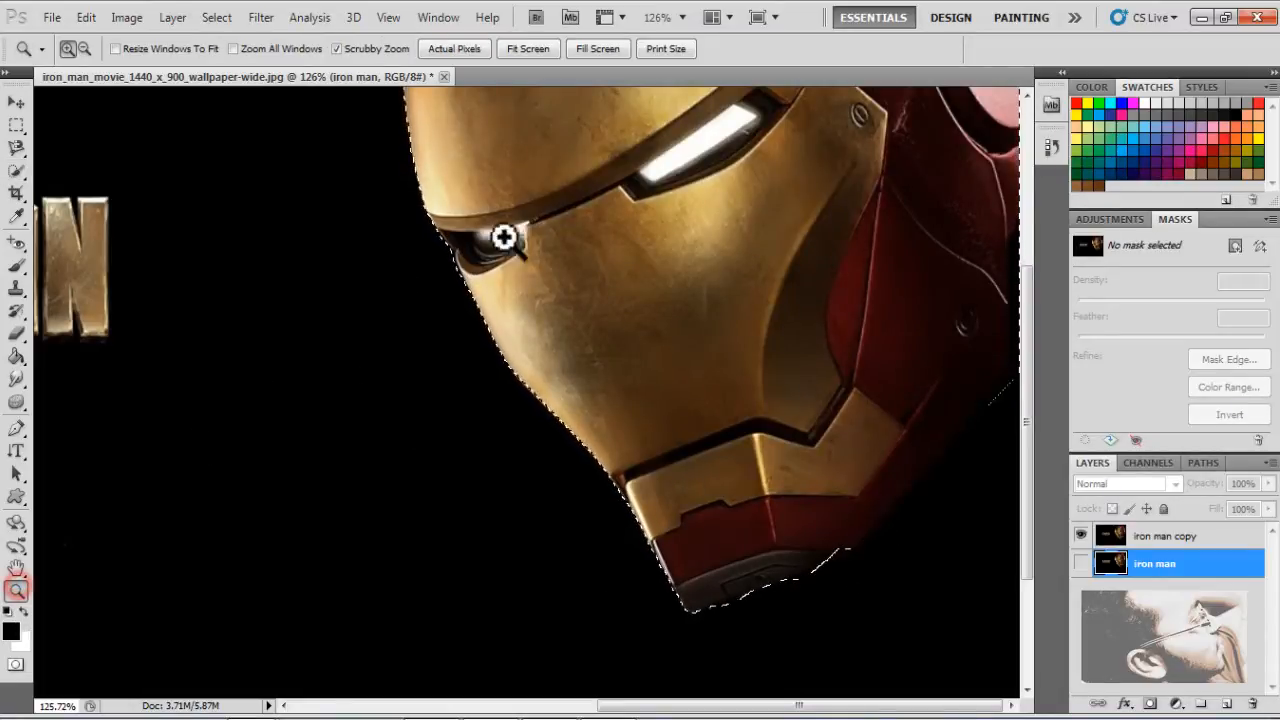
pyautogui.moveTo(522, 229); pyautogui.dragTo(463, 300)
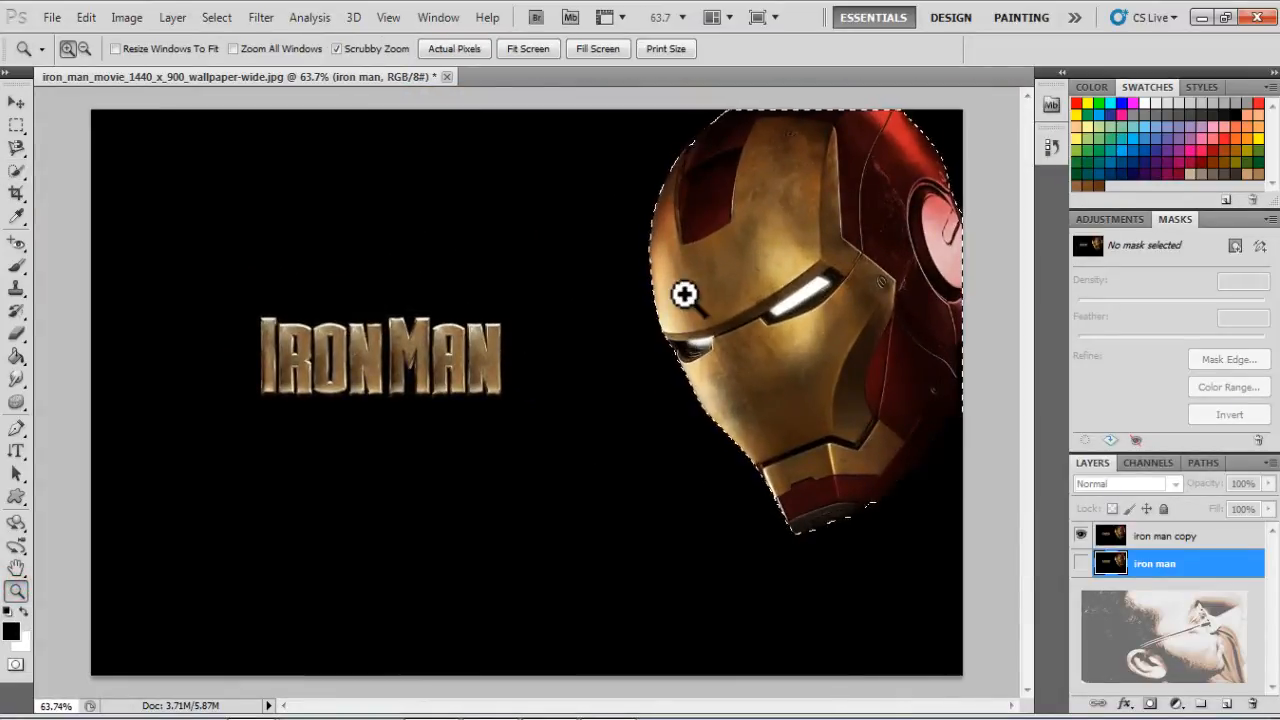
pyautogui.click(15, 173)
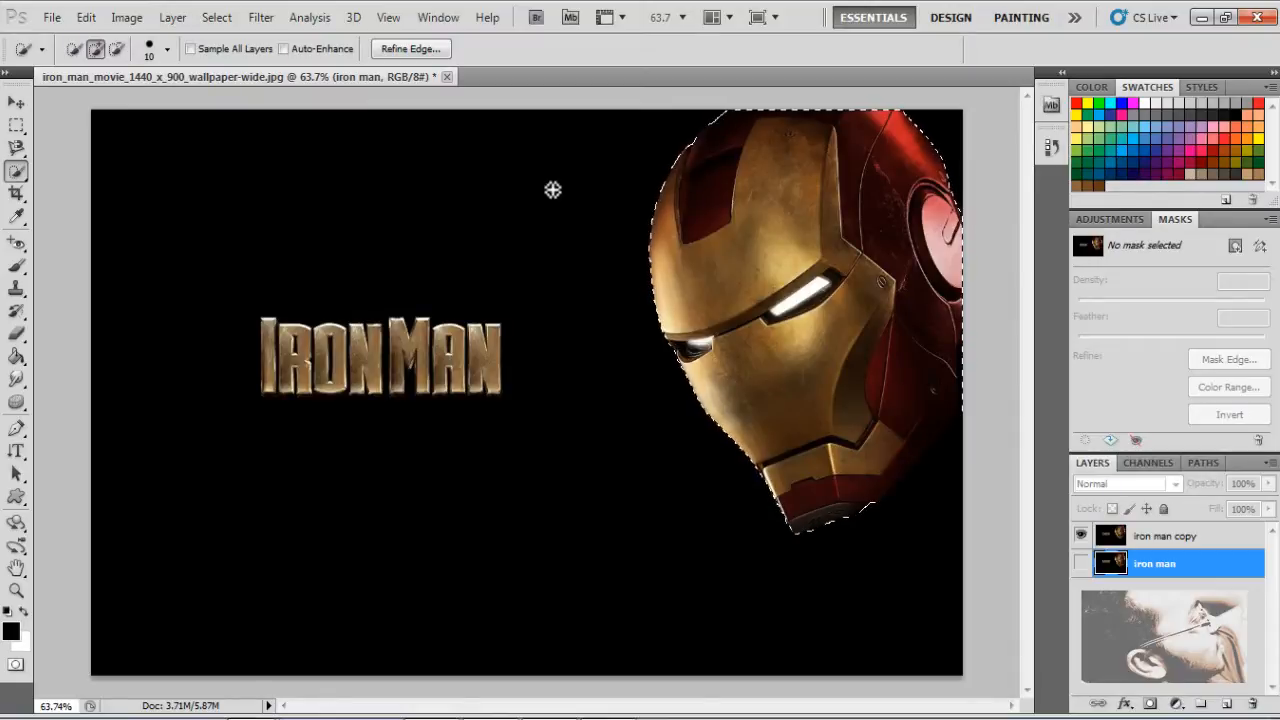
pyautogui.rightClick(718, 269)
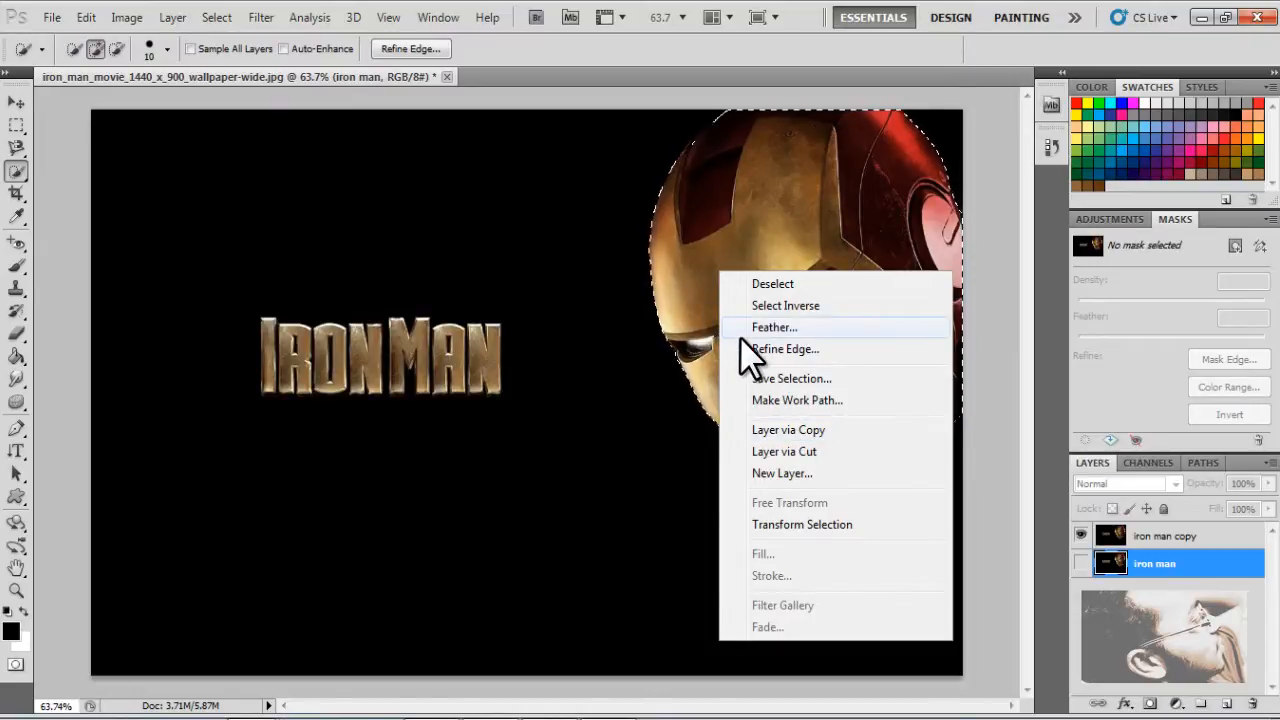
pyautogui.click(776, 435)
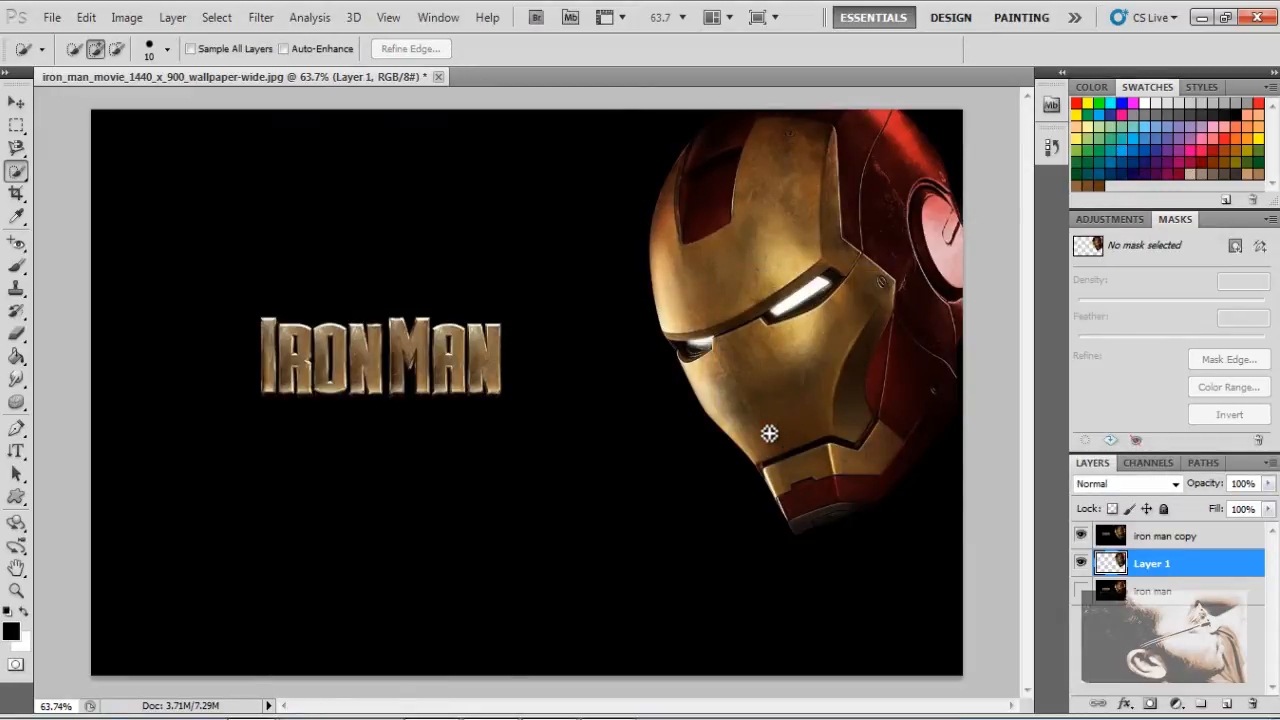
# Hide the iron man copy layer to check the extracted helmet's edges, and show the layer again
pyautogui.click(1080, 536)
pyautogui.click(1080, 536)
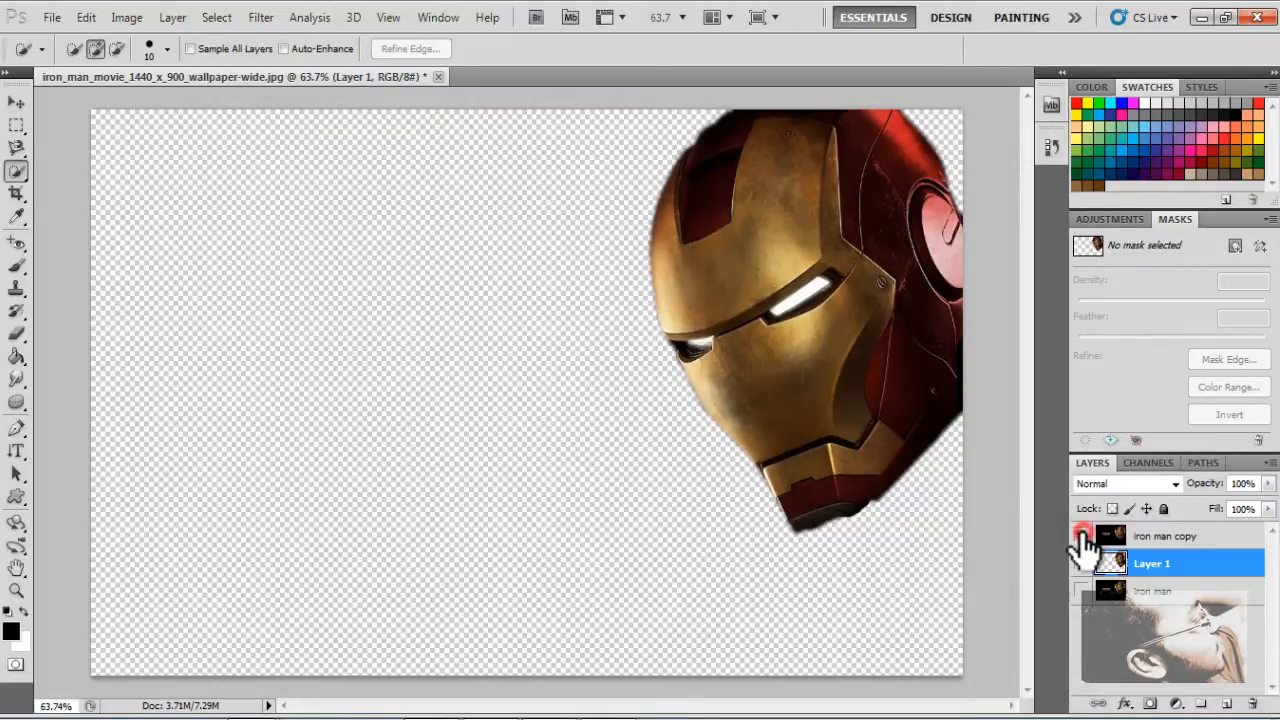
pyautogui.click(1081, 536)
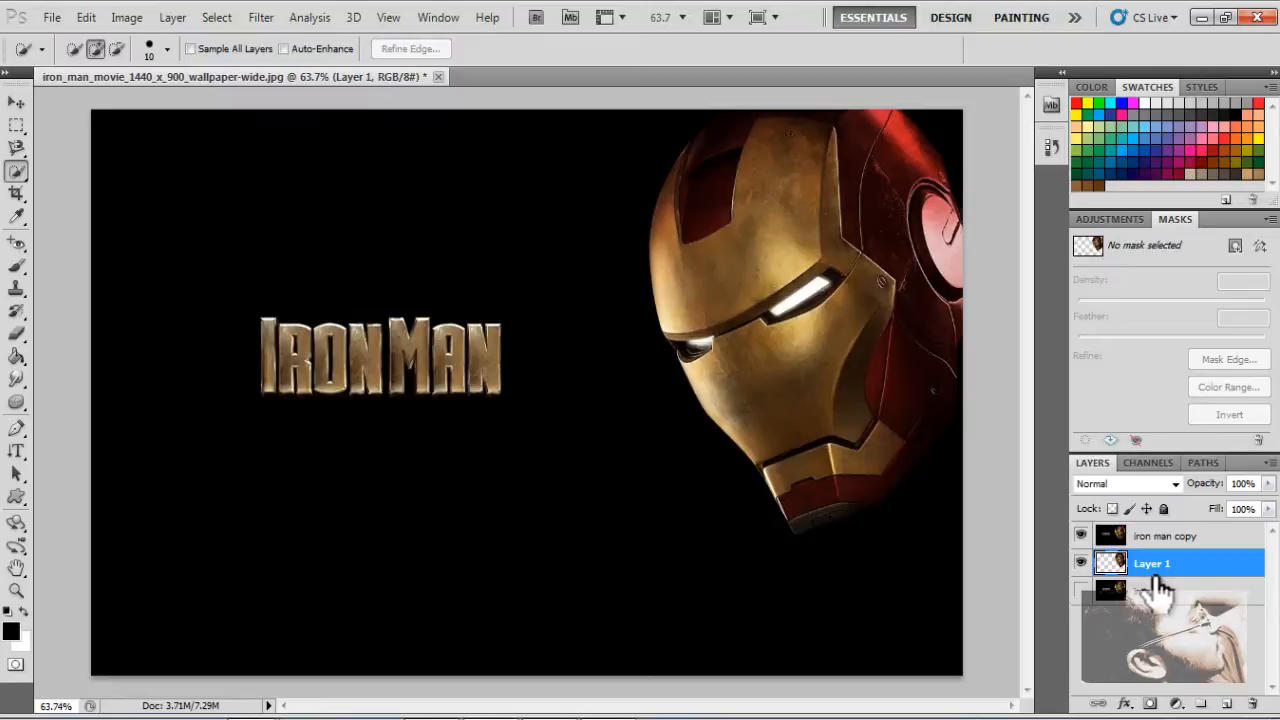
# Move the extracted helmet on Layer 1 away from the original helmet to the middle of the canvas, over the Iron Man title
pyautogui.click(22, 104)
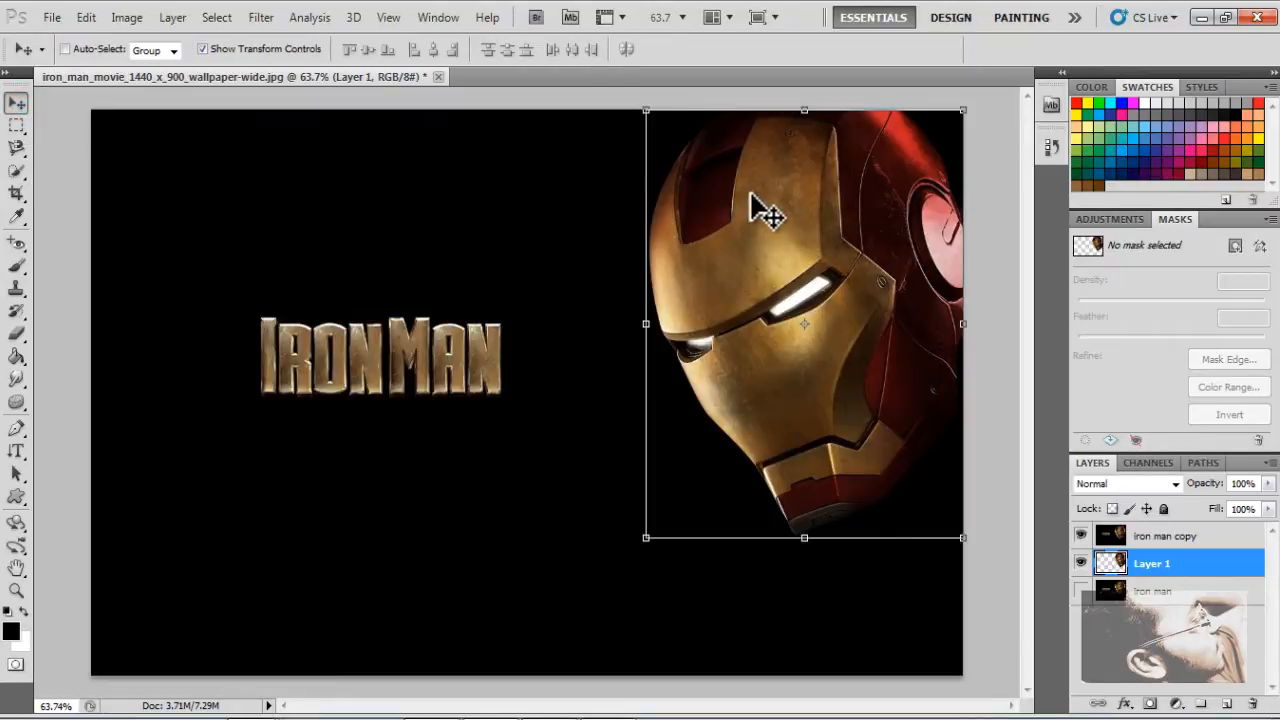
pyautogui.moveTo(750, 194); pyautogui.dragTo(488, 231)
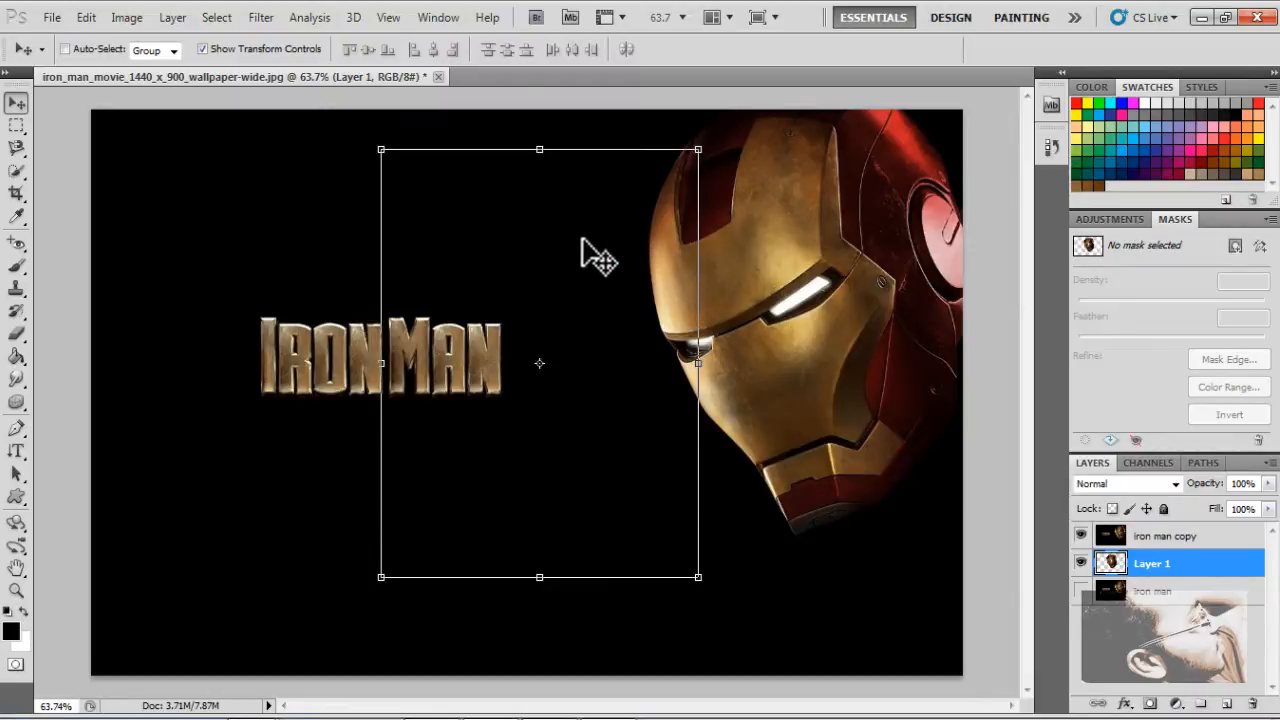
pyautogui.moveTo(583, 240); pyautogui.dragTo(735, 224)
pyautogui.moveTo(573, 255); pyautogui.dragTo(423, 300)
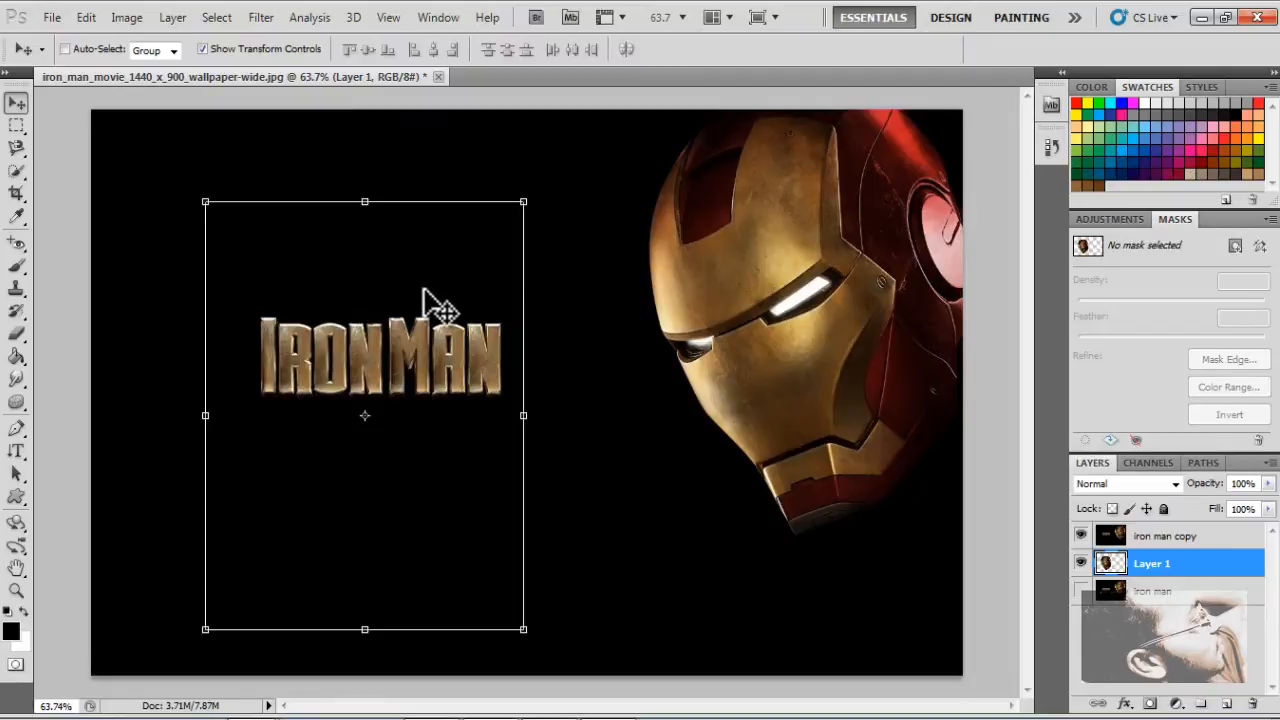
pyautogui.moveTo(343, 252); pyautogui.dragTo(365, 206)
pyautogui.moveTo(382, 252); pyautogui.dragTo(414, 317)
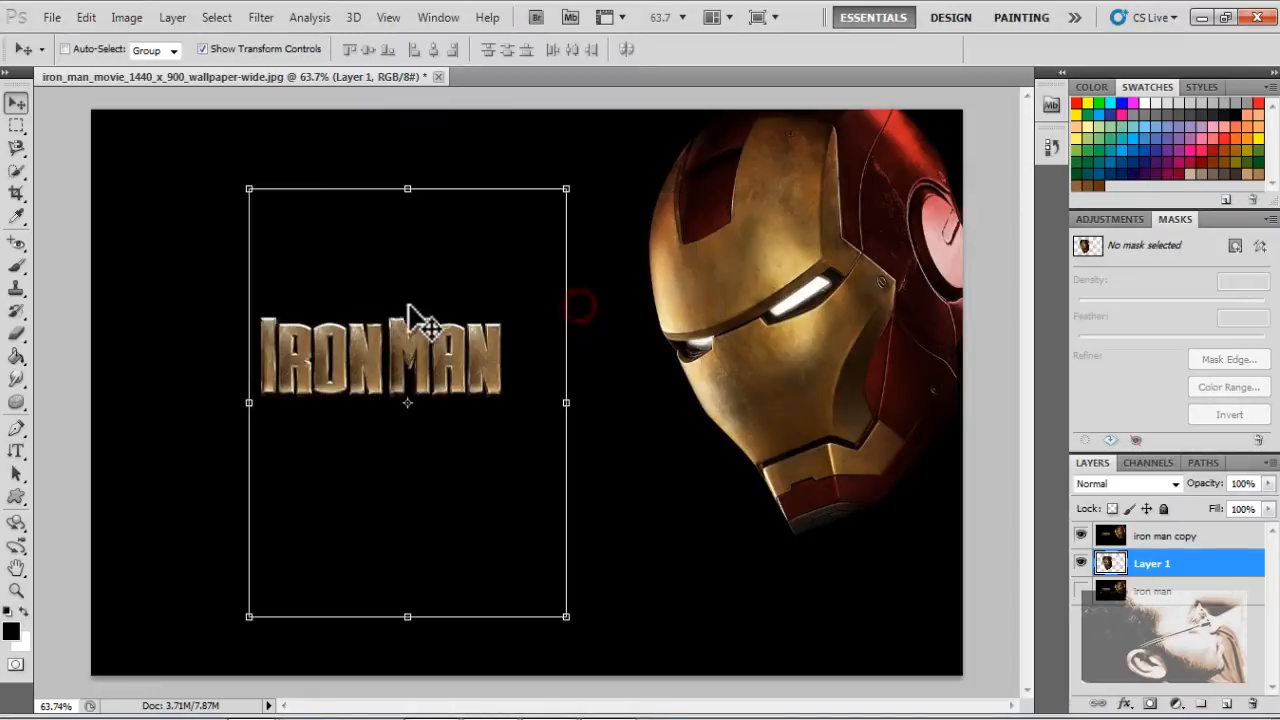
pyautogui.moveTo(396, 264); pyautogui.dragTo(428, 322)
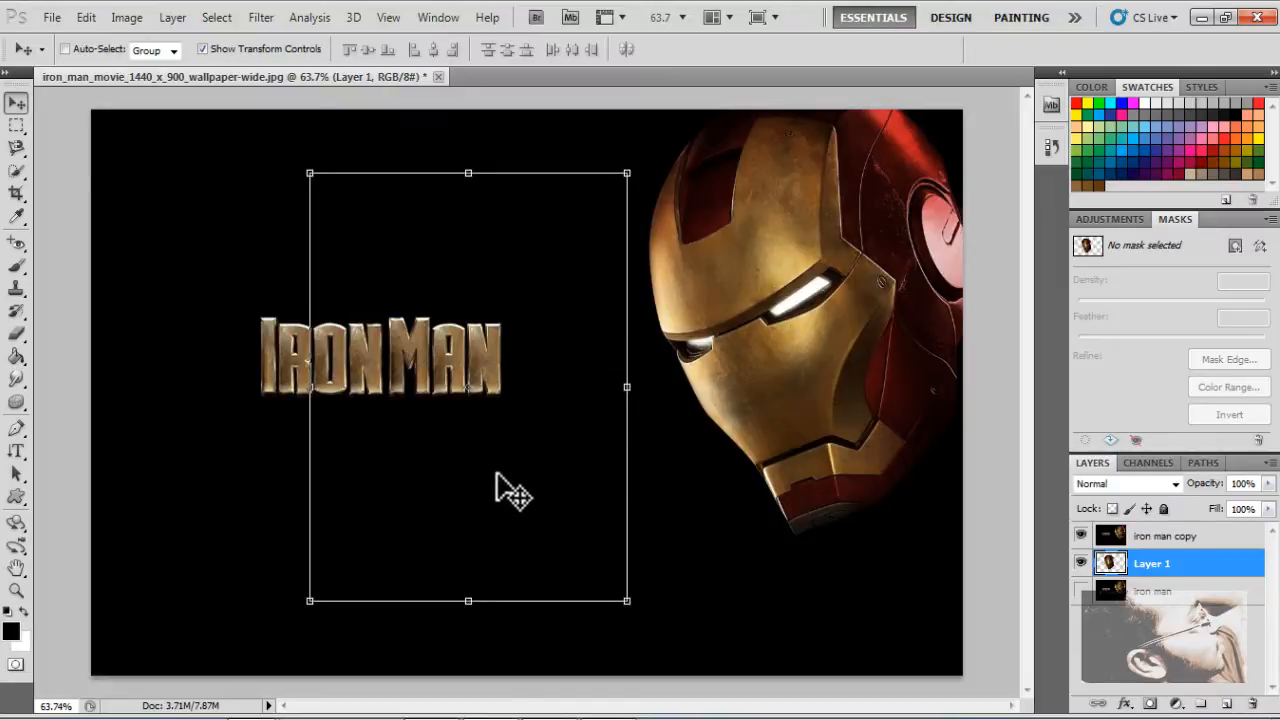
# Move Layer 1 above the iron man copy layer in the layer stack
pyautogui.click(1170, 538)
pyautogui.click(1165, 566)
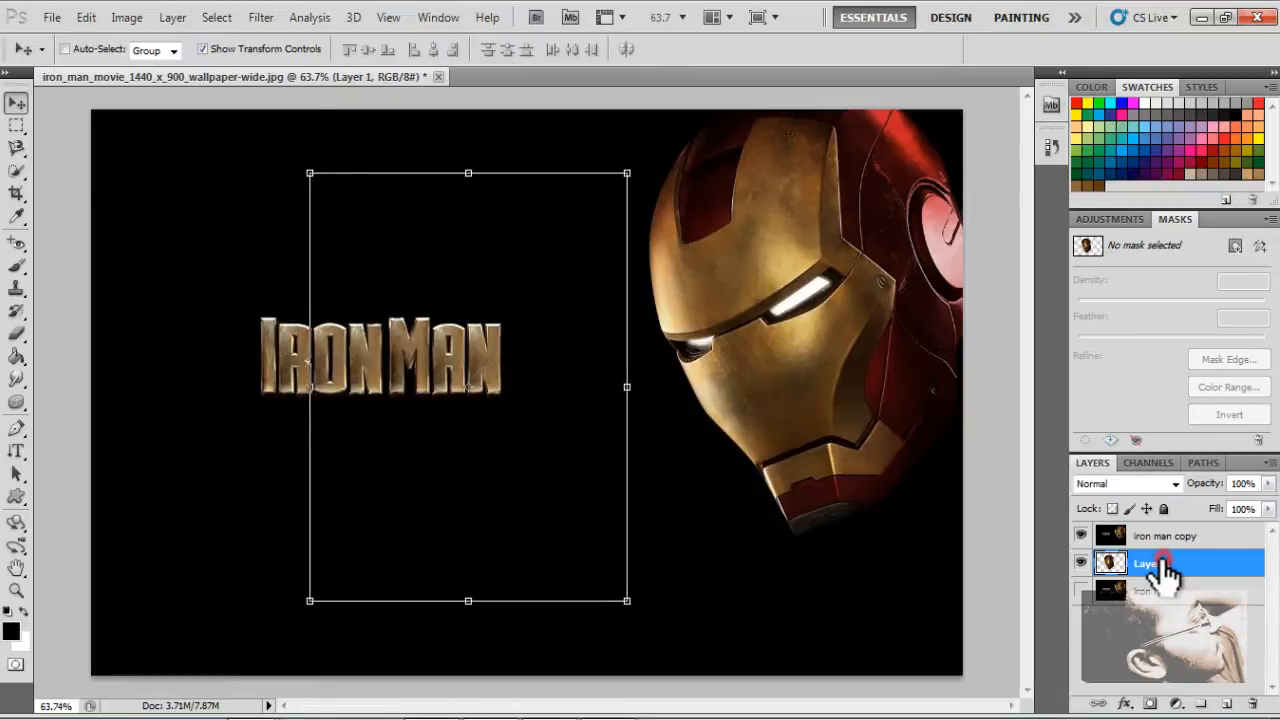
pyautogui.moveTo(1168, 572); pyautogui.dragTo(1169, 530)
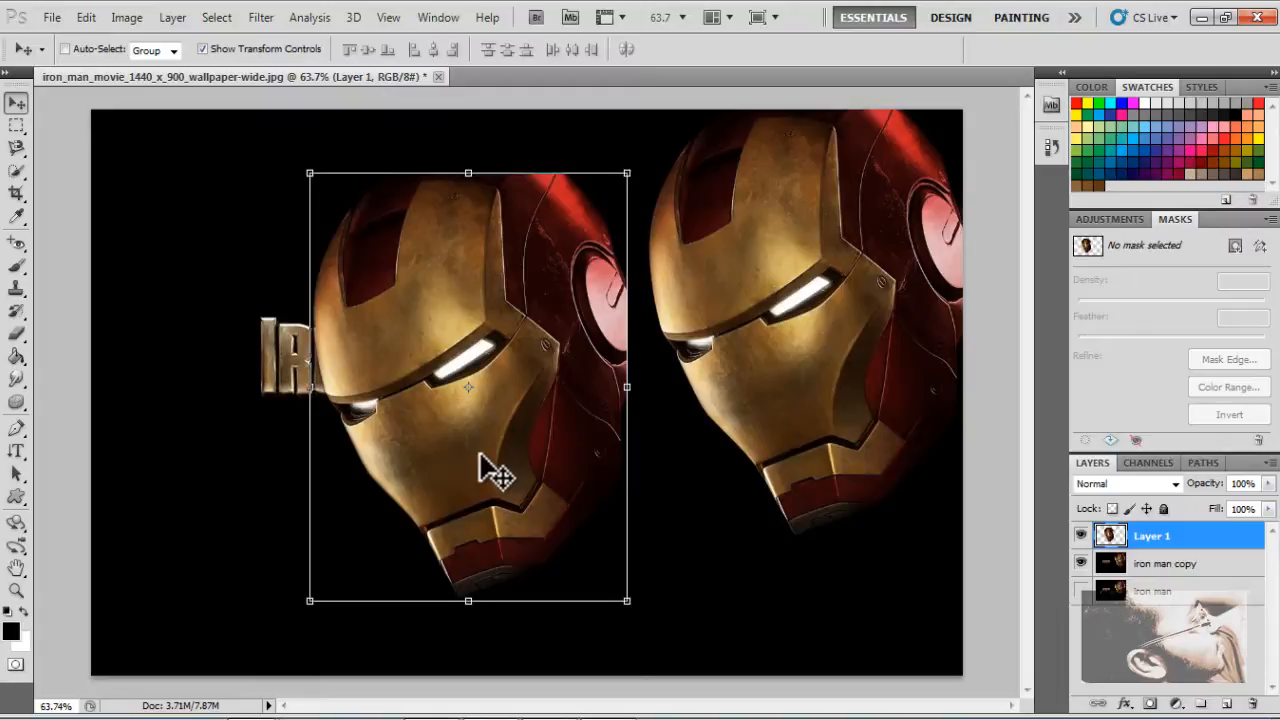
# Scale the helmet on Layer 1 down to a small size and place it over the last letters of the Iron Man title
pyautogui.moveTo(447, 484); pyautogui.dragTo(391, 517)
pyautogui.moveTo(486, 286); pyautogui.dragTo(600, 210)
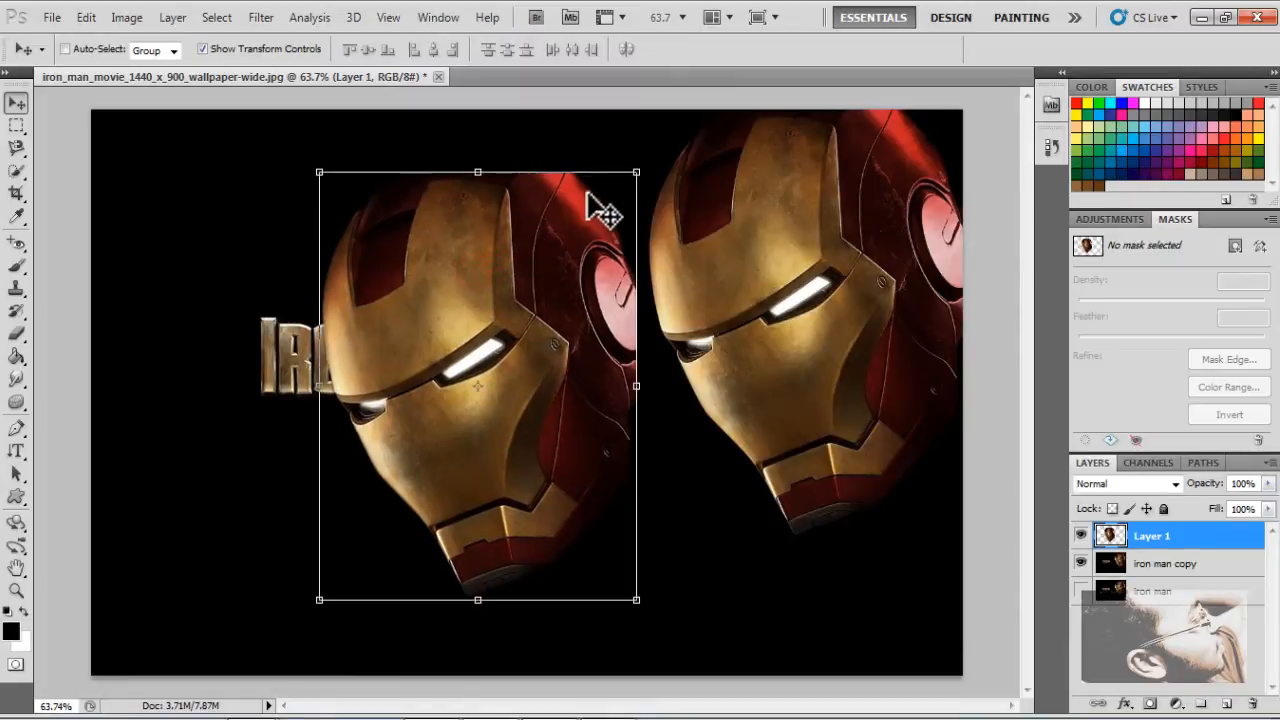
pyautogui.moveTo(396, 511); pyautogui.dragTo(362, 559)
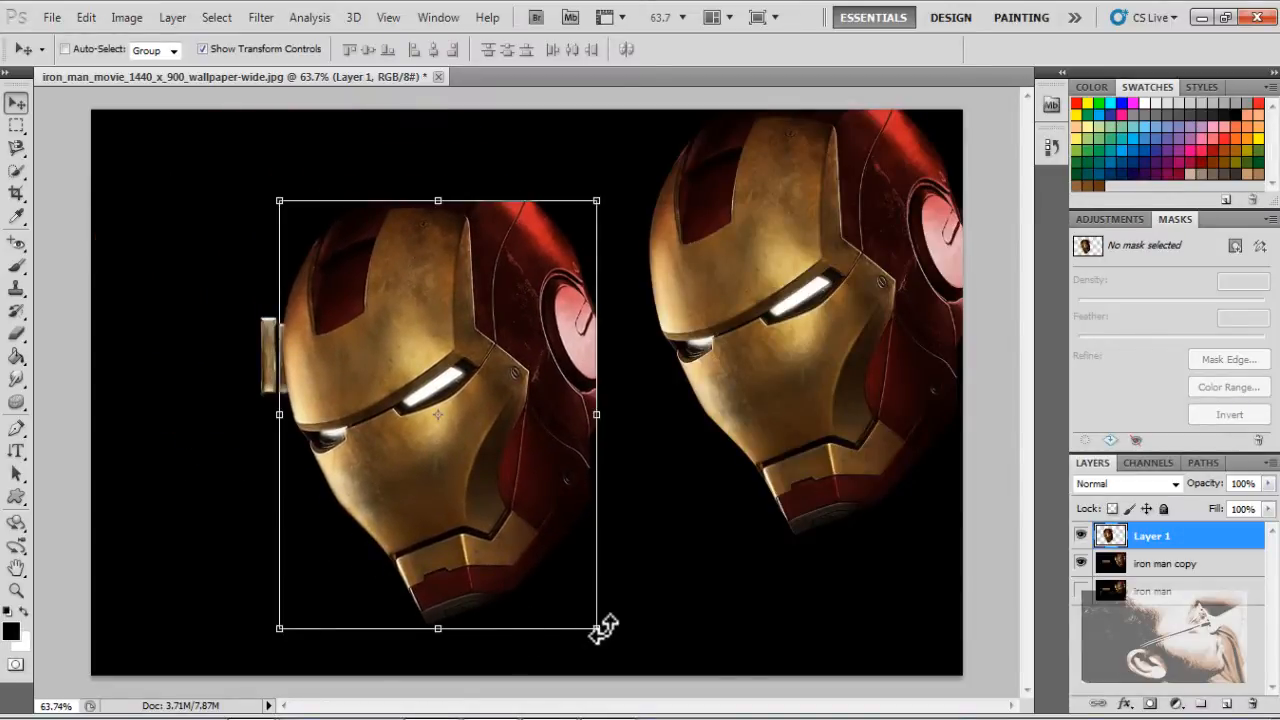
pyautogui.moveTo(597, 628); pyautogui.dragTo(417, 486)
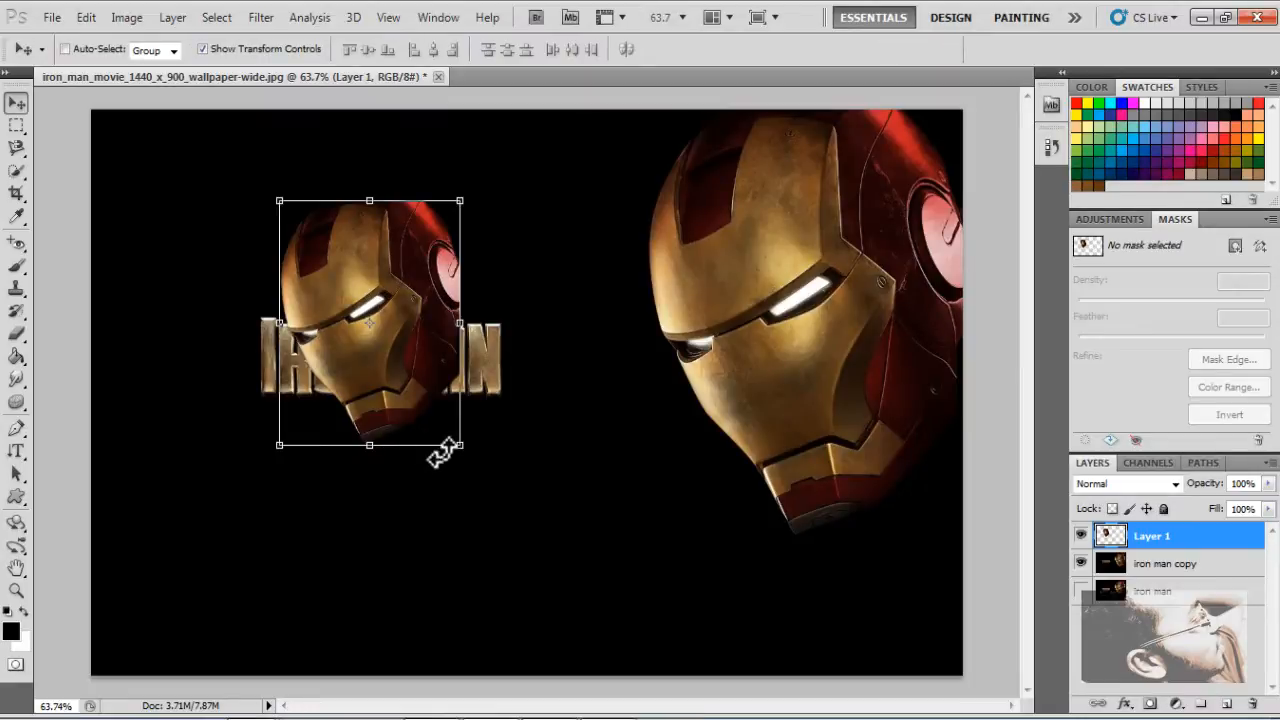
pyautogui.moveTo(458, 446); pyautogui.dragTo(494, 337)
pyautogui.press('Return')
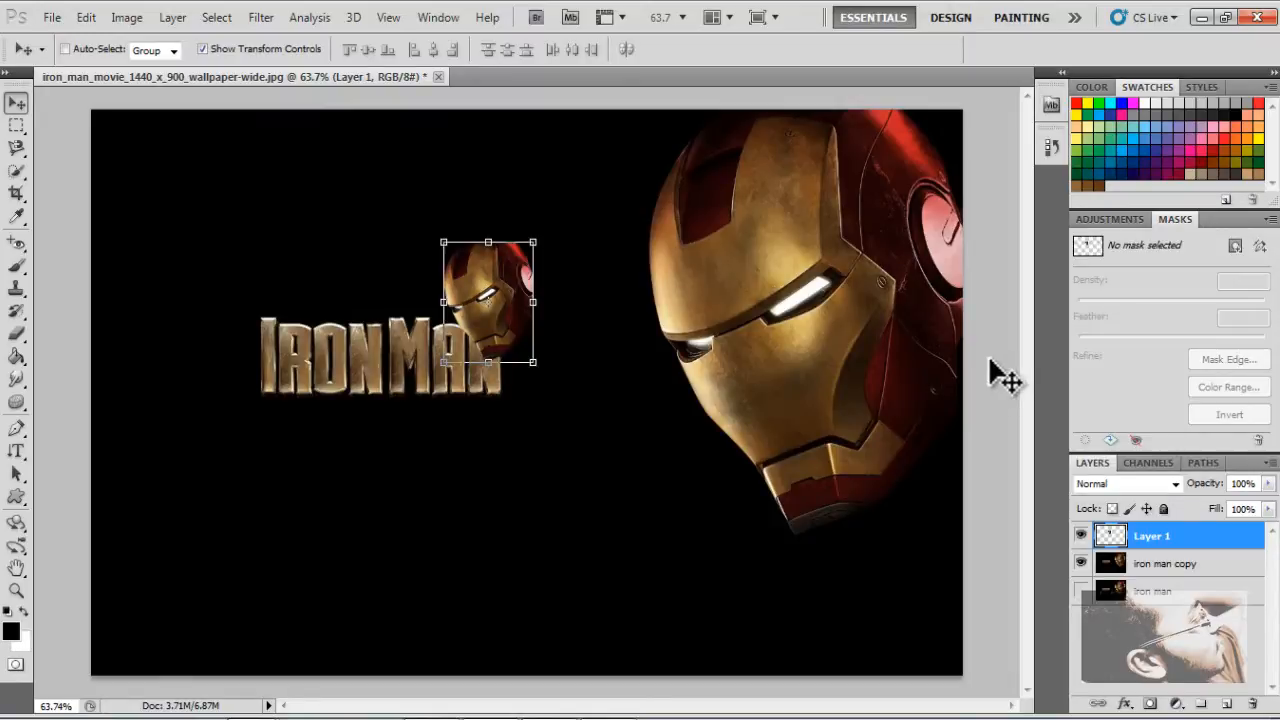
# Duplicate the small helmet's layer and place the copy just below the first letters of the Iron Man title
pyautogui.hotkey('ctrl', 'j')
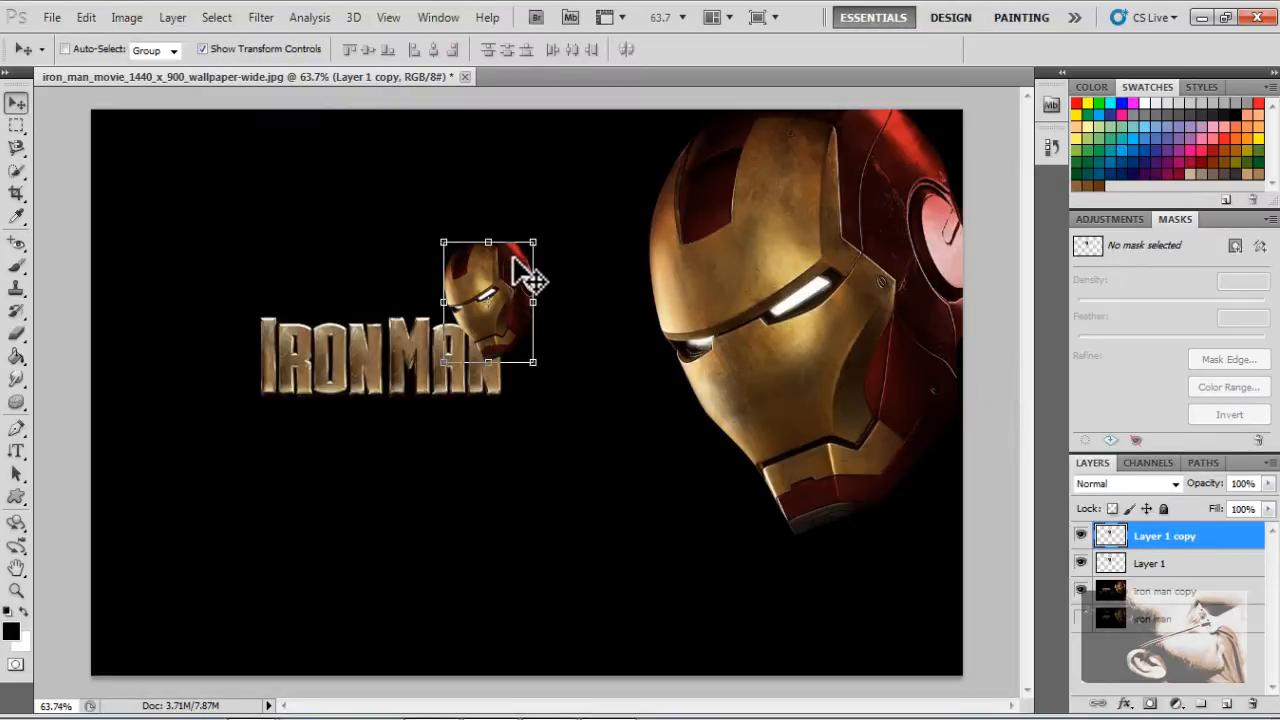
pyautogui.moveTo(517, 266); pyautogui.dragTo(313, 437)
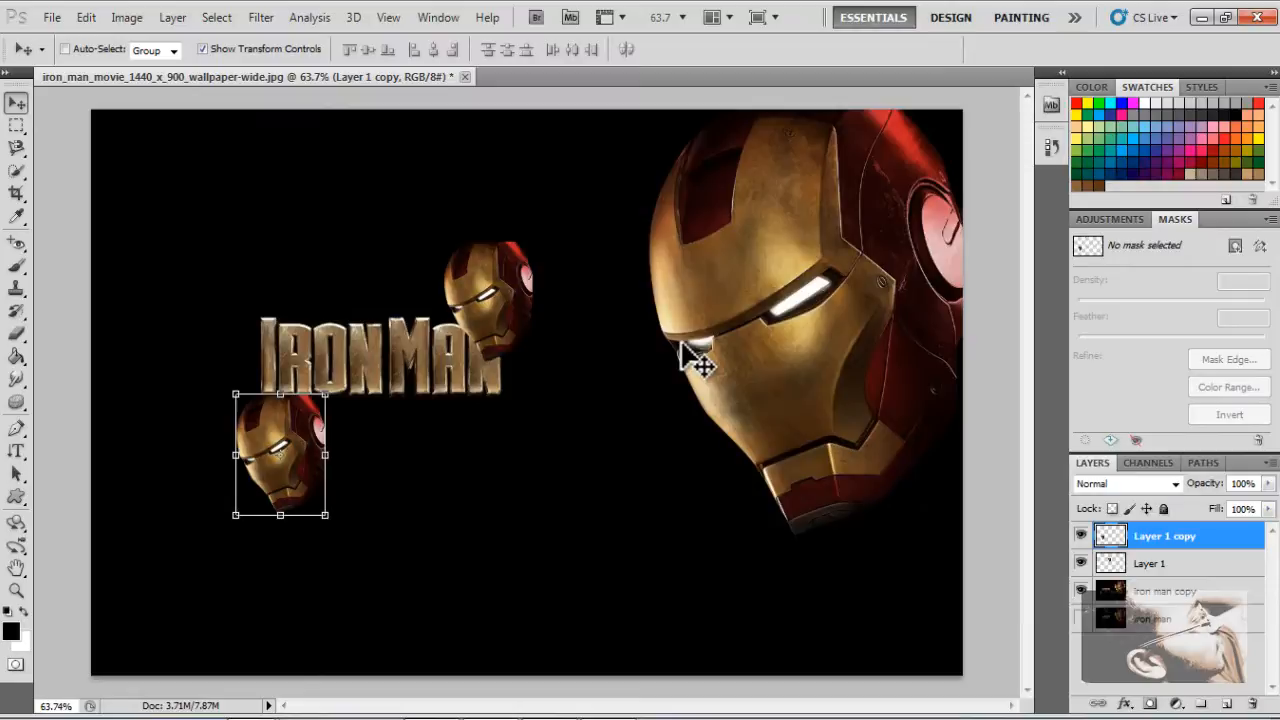
# Save the image in the tut folder as iron_man_movie_1440_x_900_wallpaper-wide.tif with layers included, no image compression and RLE layer compression
pyautogui.hotkey('ctrl', 'shift', 's')
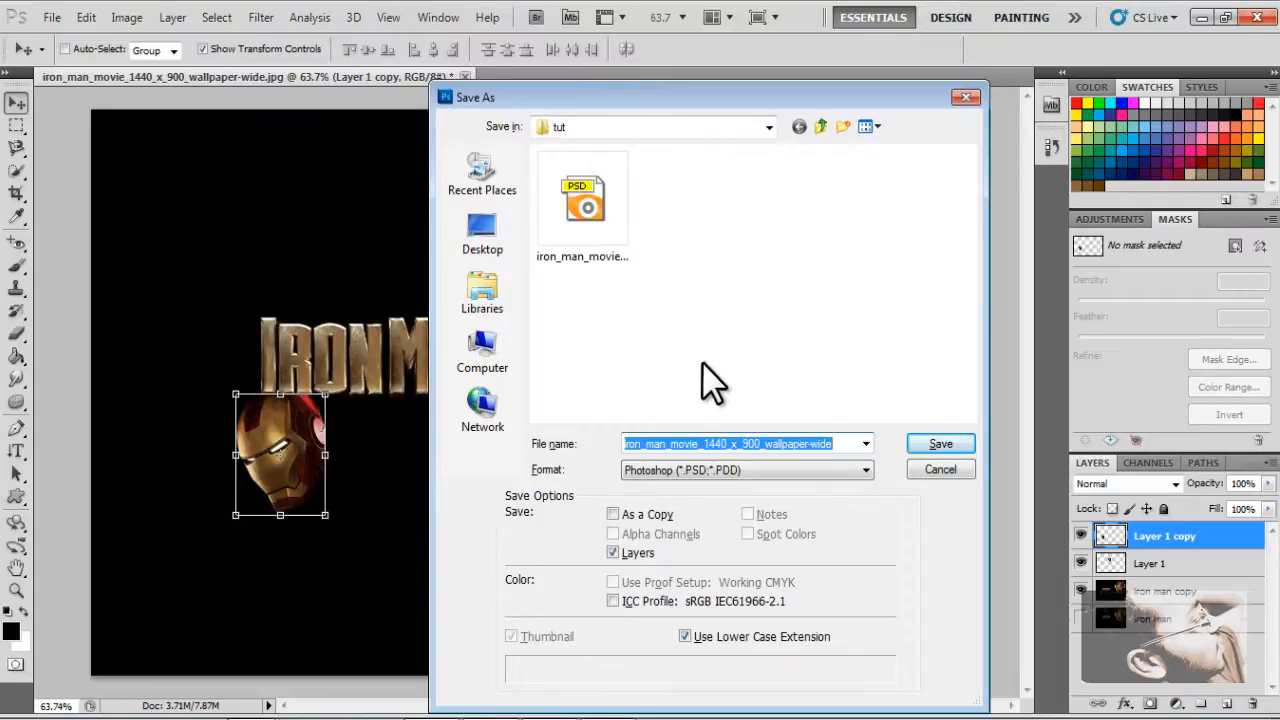
pyautogui.click(735, 469)
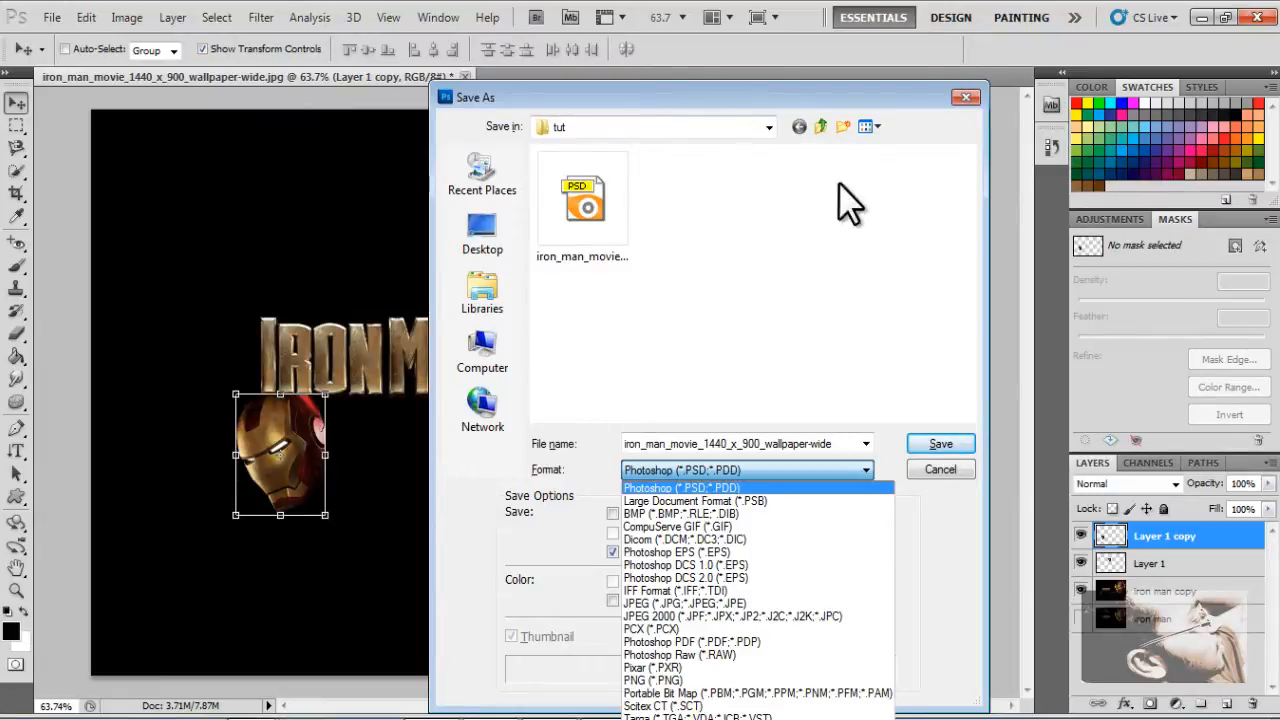
pyautogui.click(786, 97)
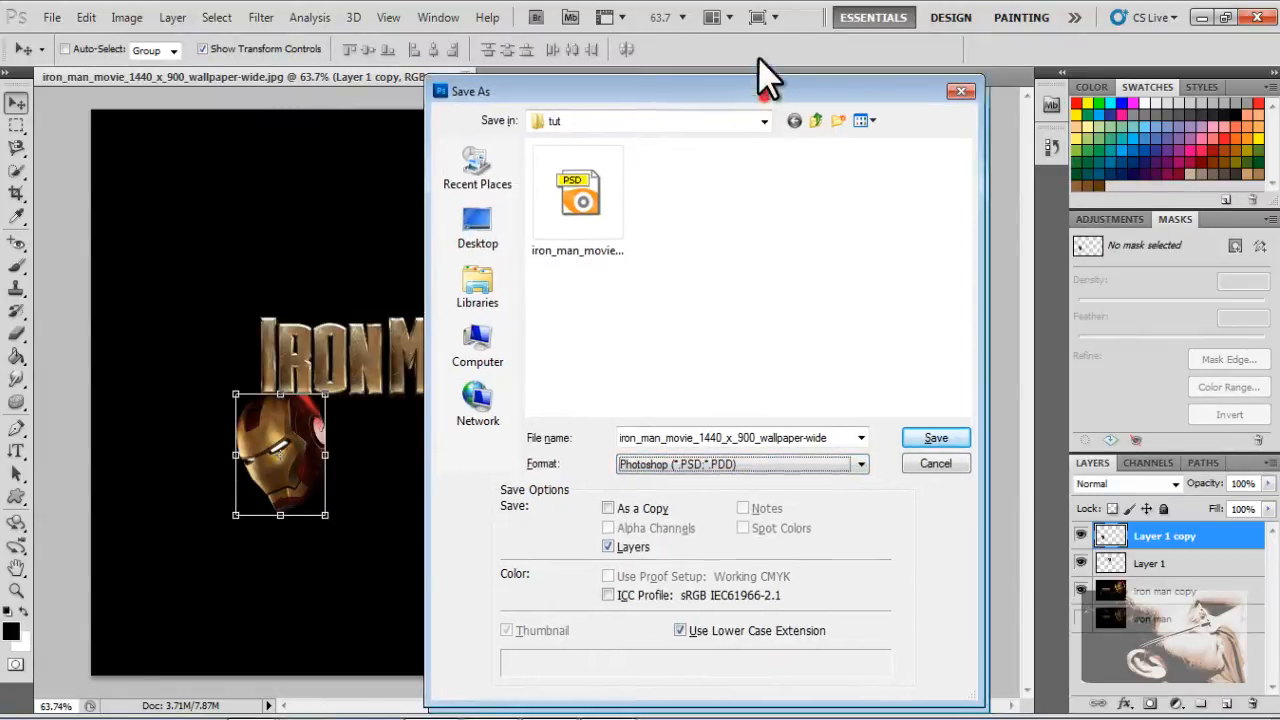
pyautogui.moveTo(762, 92); pyautogui.dragTo(756, 14)
pyautogui.click(748, 391)
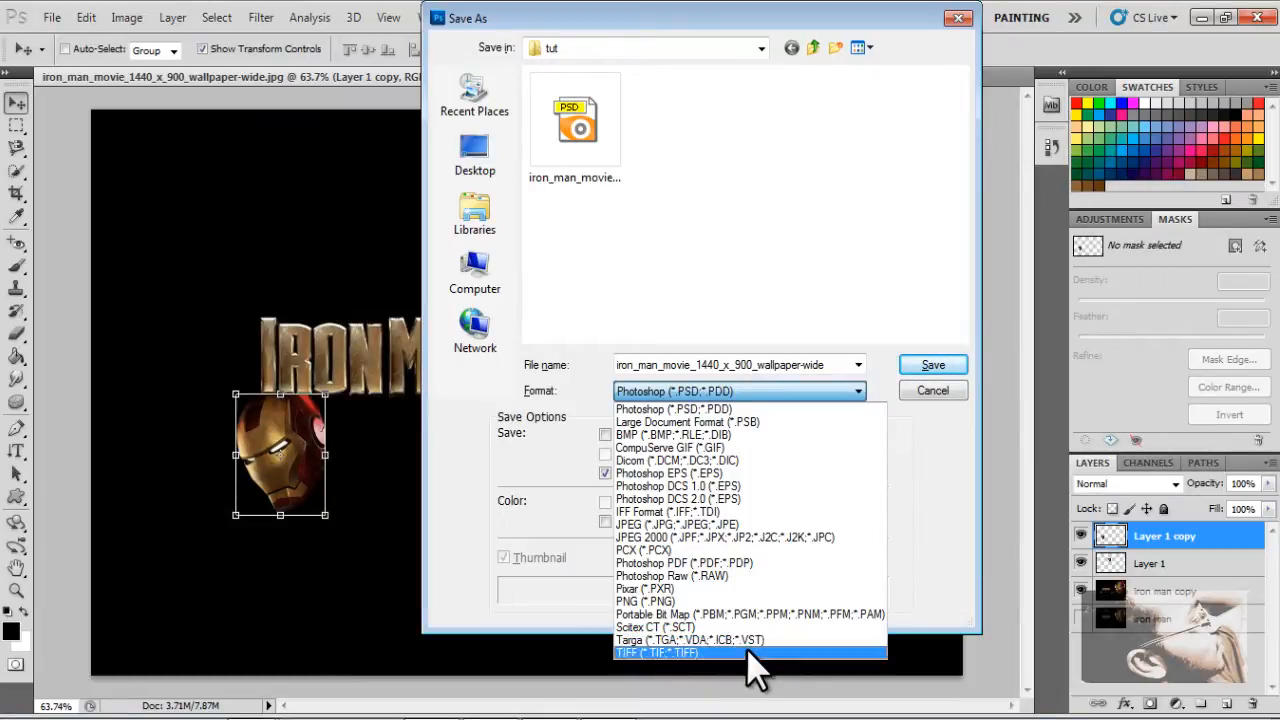
pyautogui.click(748, 654)
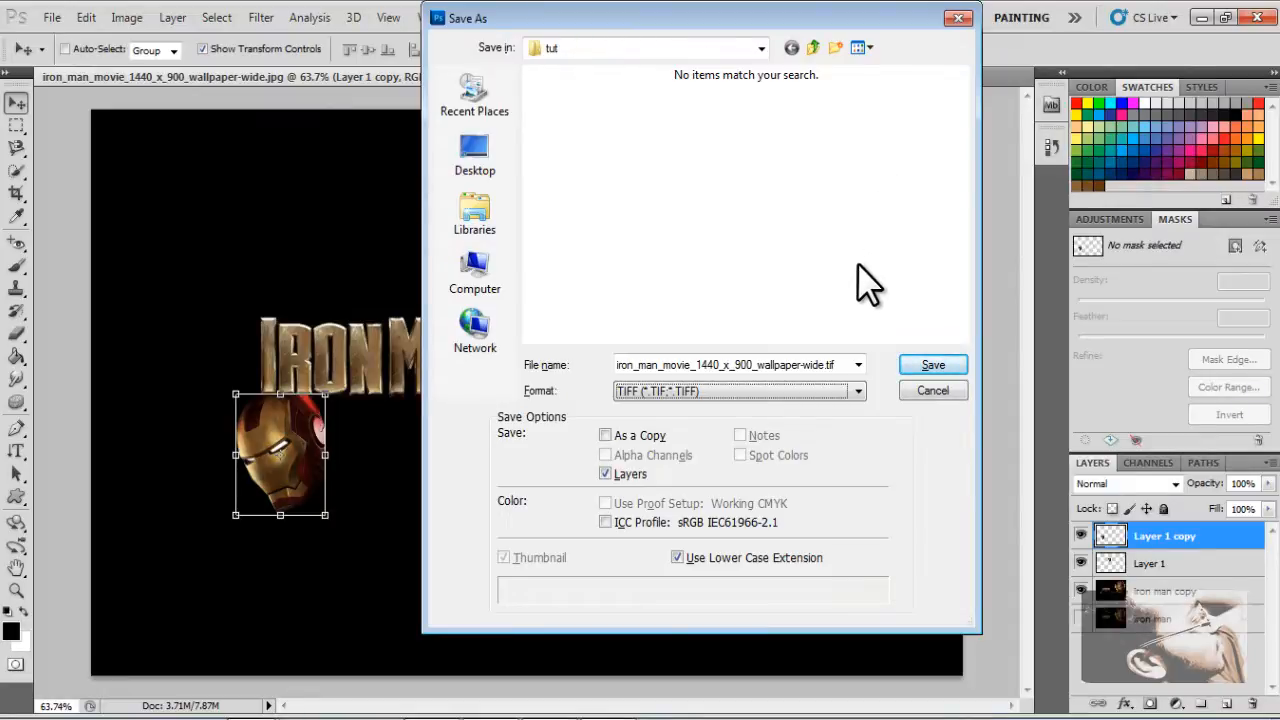
pyautogui.click(921, 364)
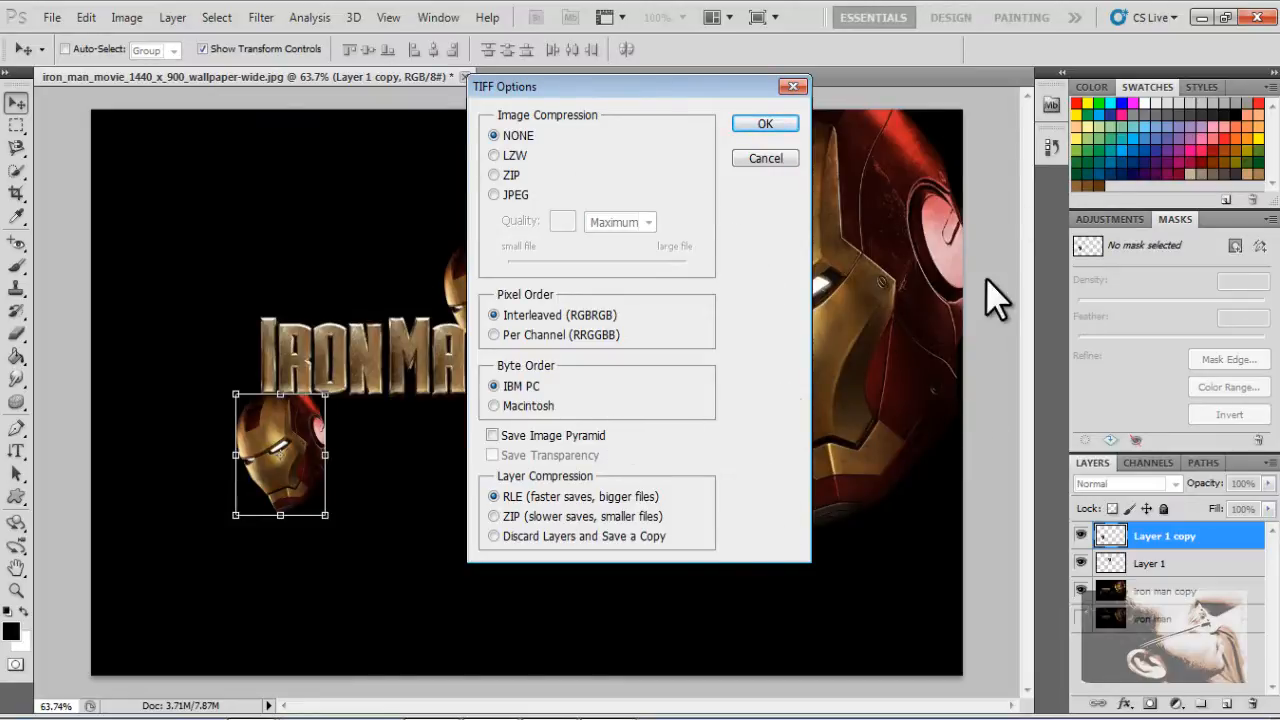
pyautogui.click(768, 122)
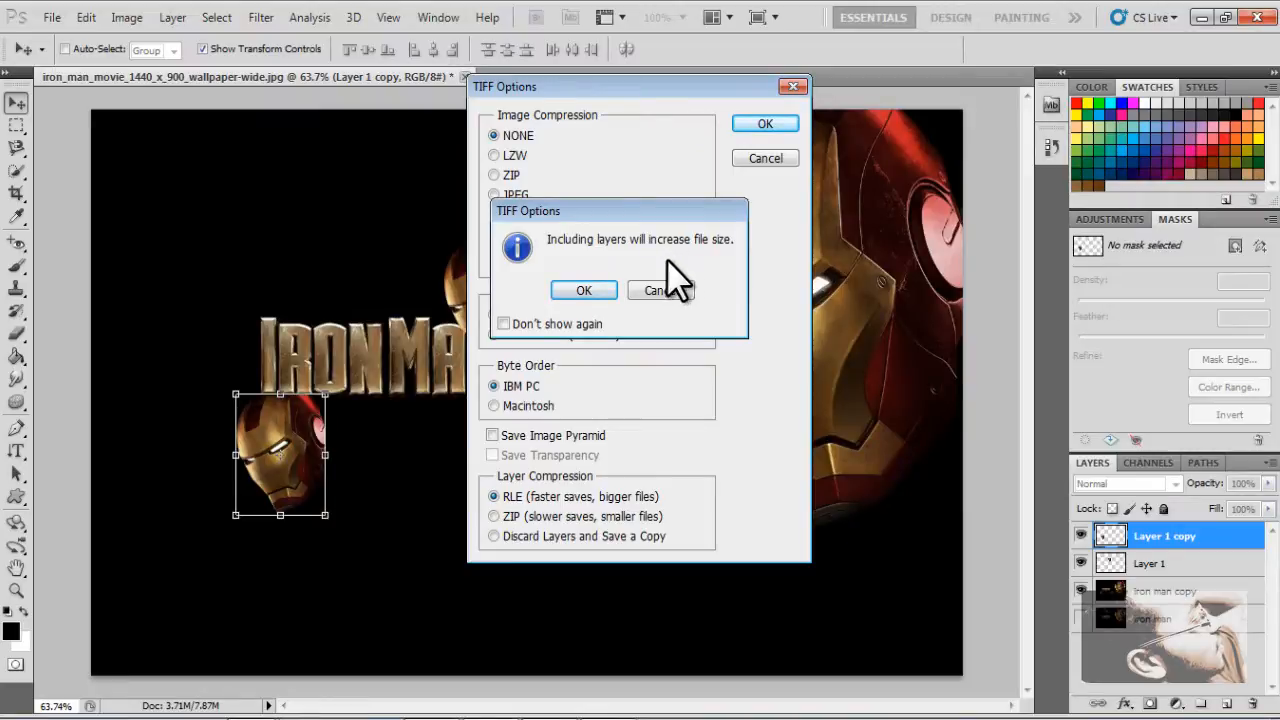
pyautogui.click(586, 292)
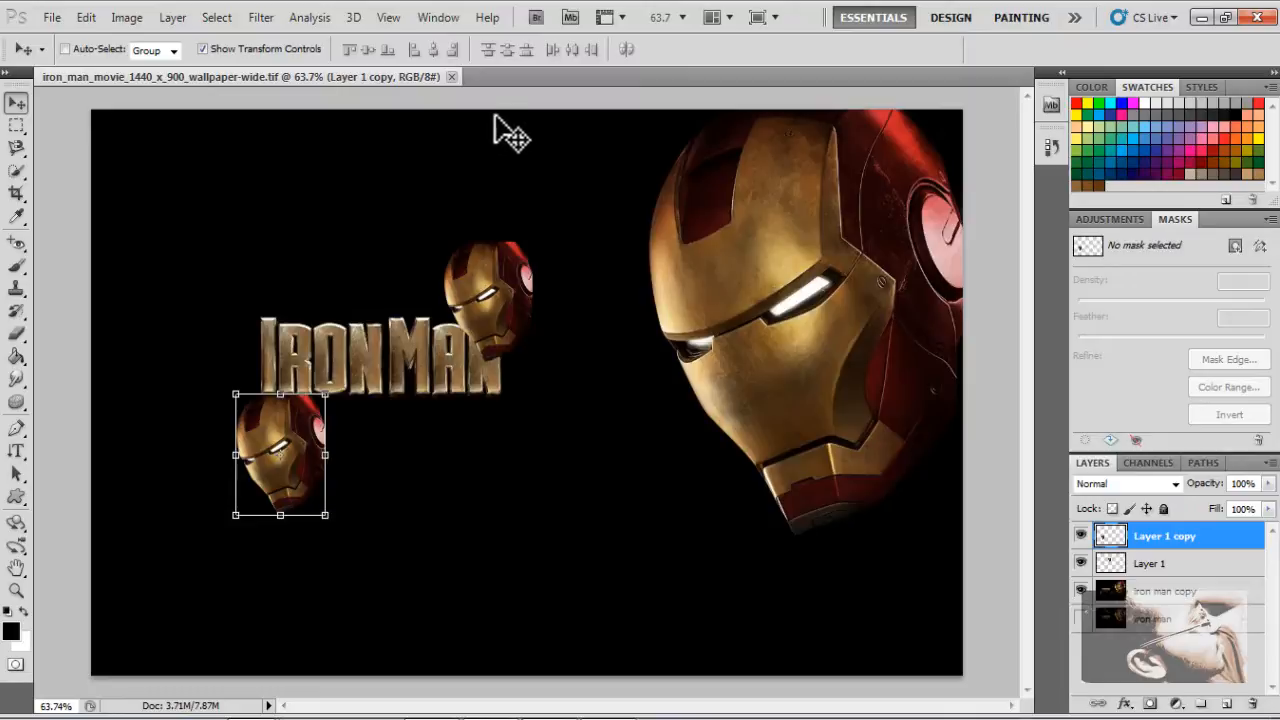
# Close the Iron Man image and start a new document 6 inches wide and 4 inches high
pyautogui.click(451, 77)
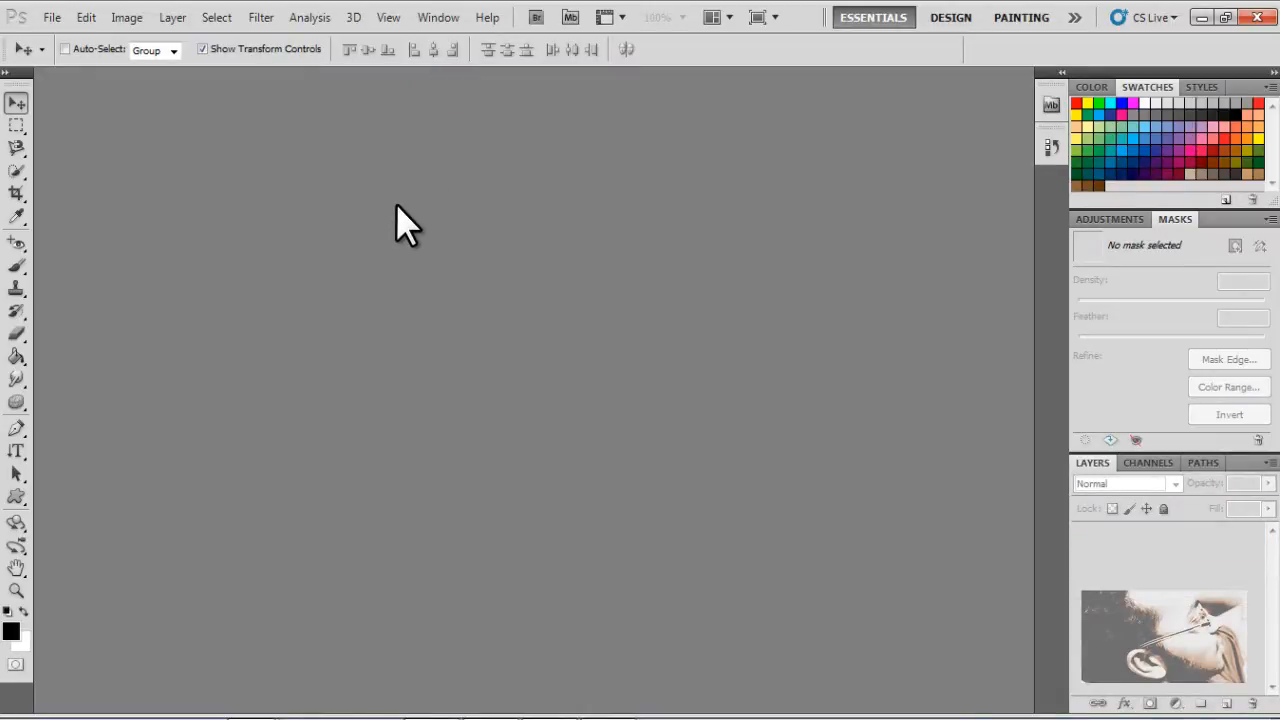
pyautogui.click(47, 18)
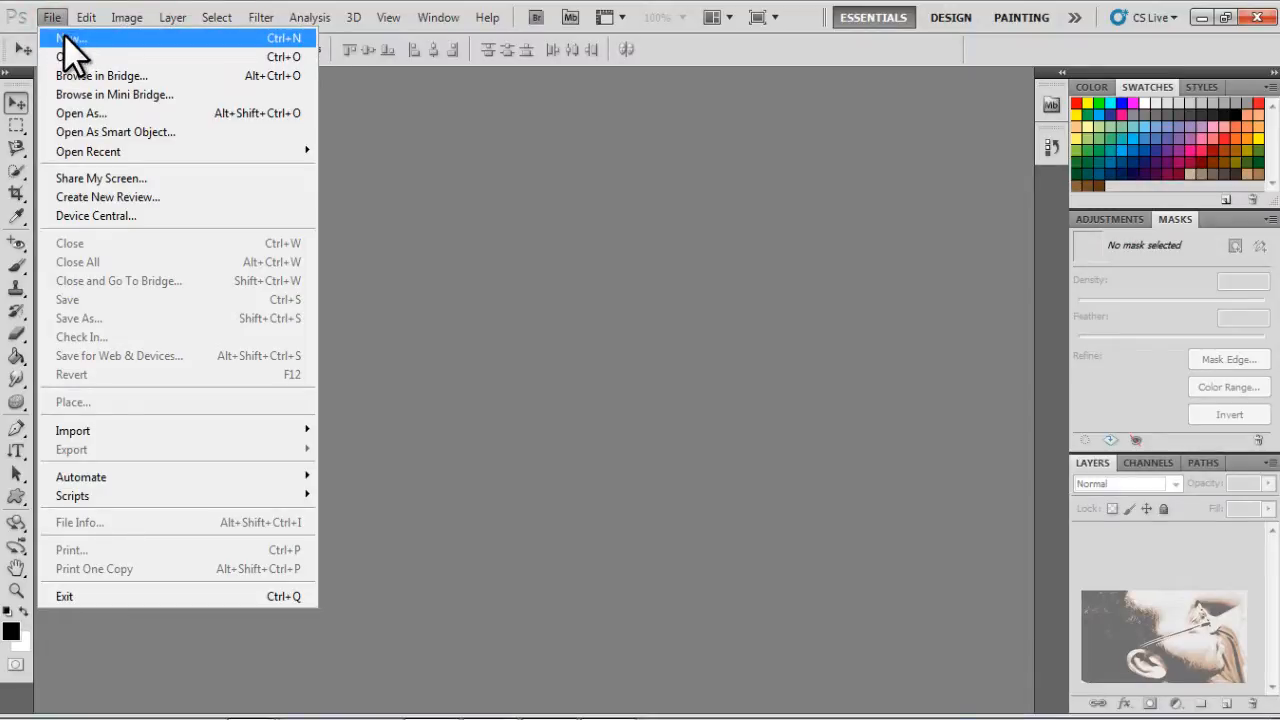
pyautogui.click(66, 38)
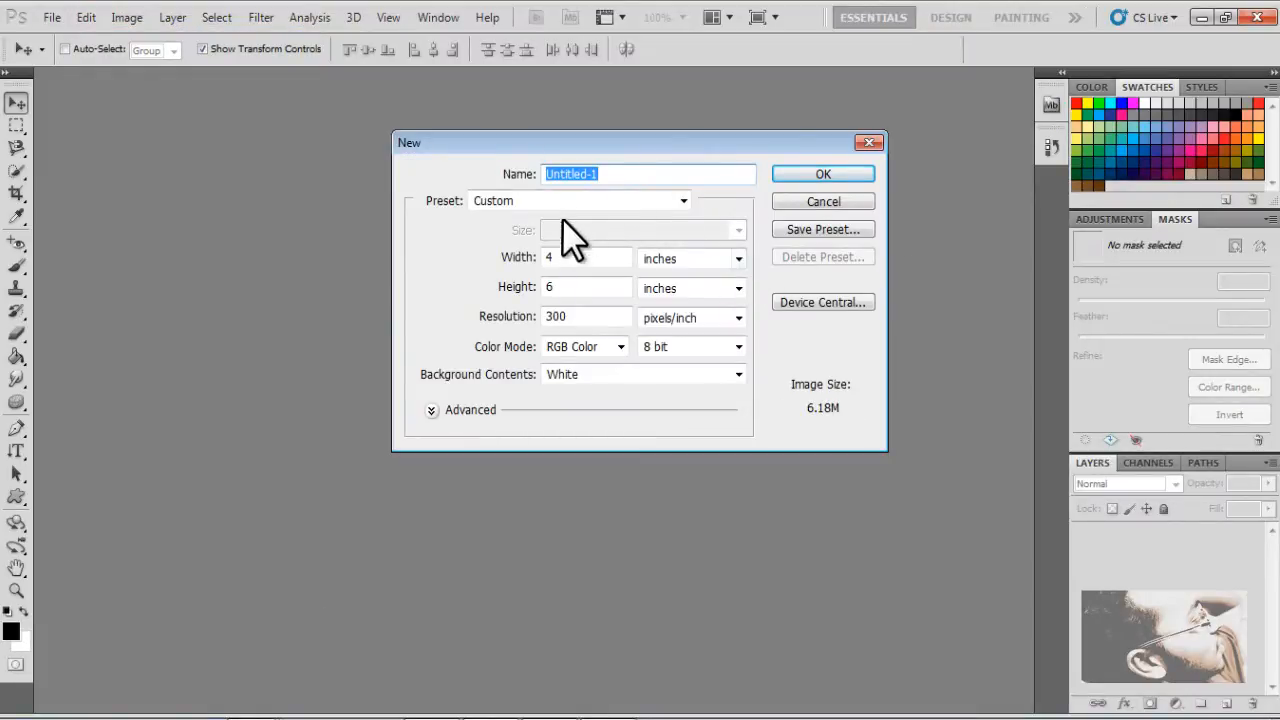
pyautogui.doubleClick(603, 261)
pyautogui.write('6')
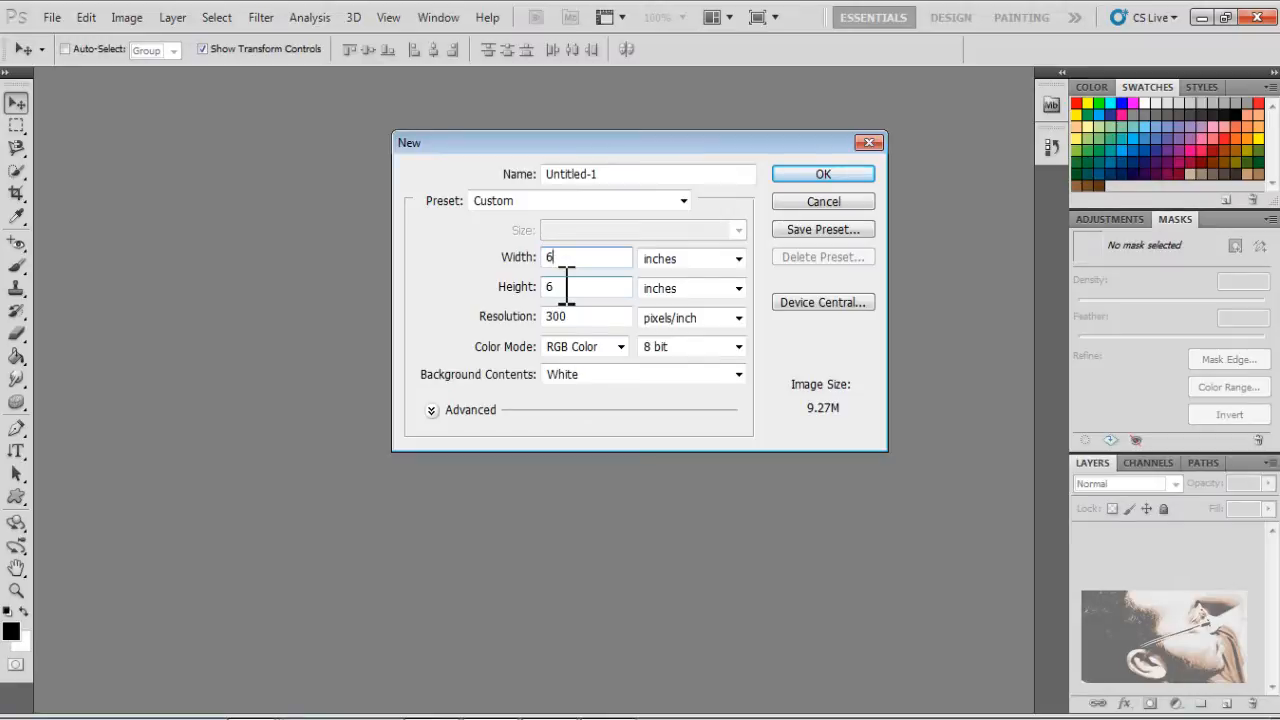
pyautogui.doubleClick(580, 287)
pyautogui.write('4')
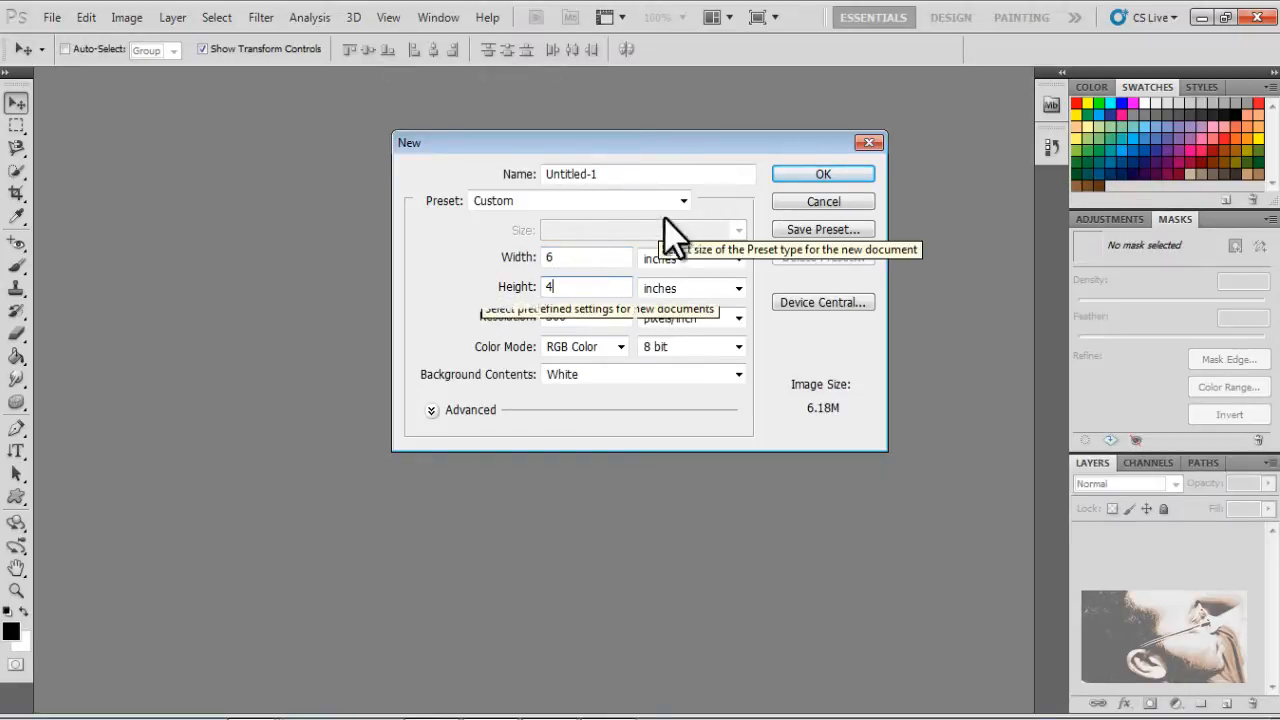
# Name the new document "text effects"
pyautogui.doubleClick(663, 174)
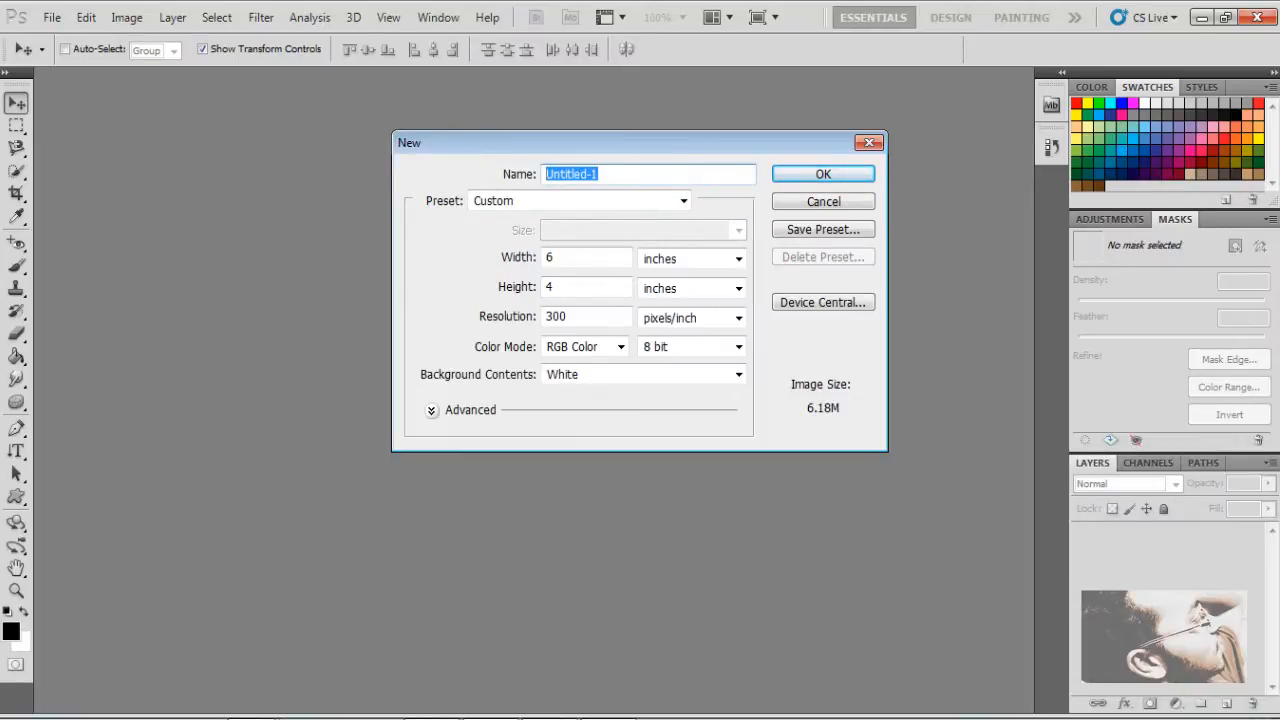
pyautogui.write('tex')
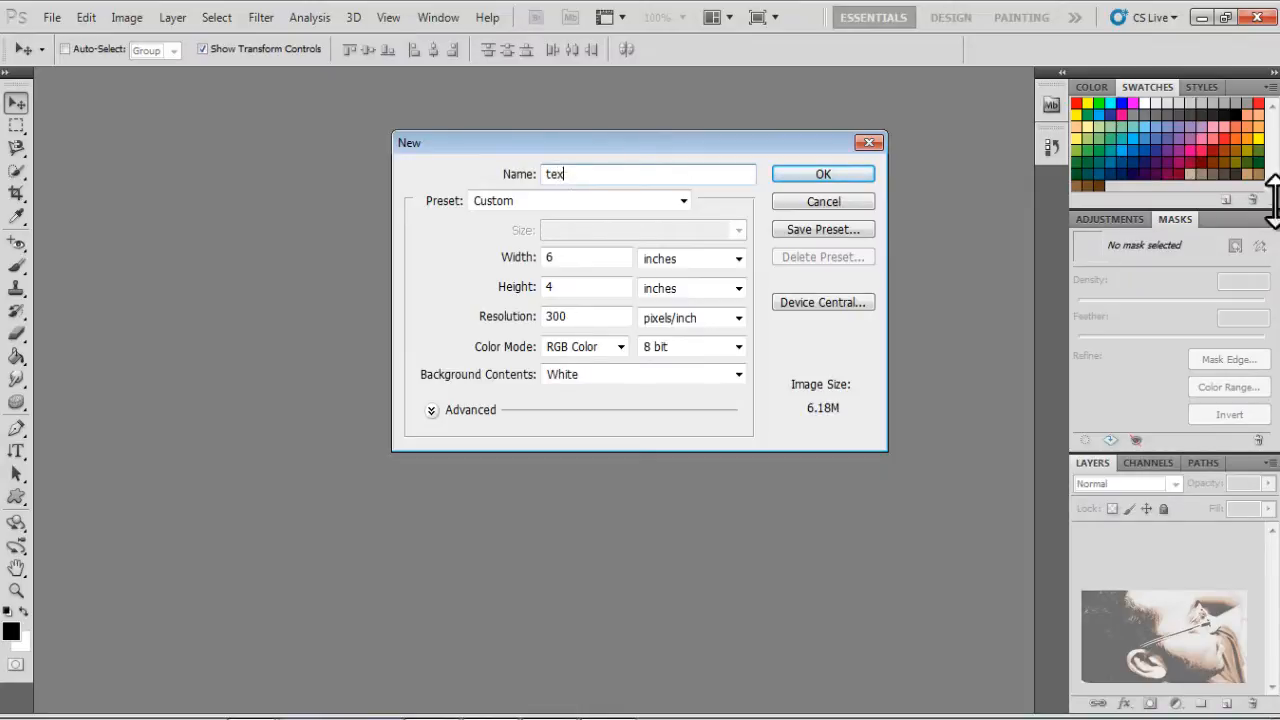
pyautogui.write('t effects')
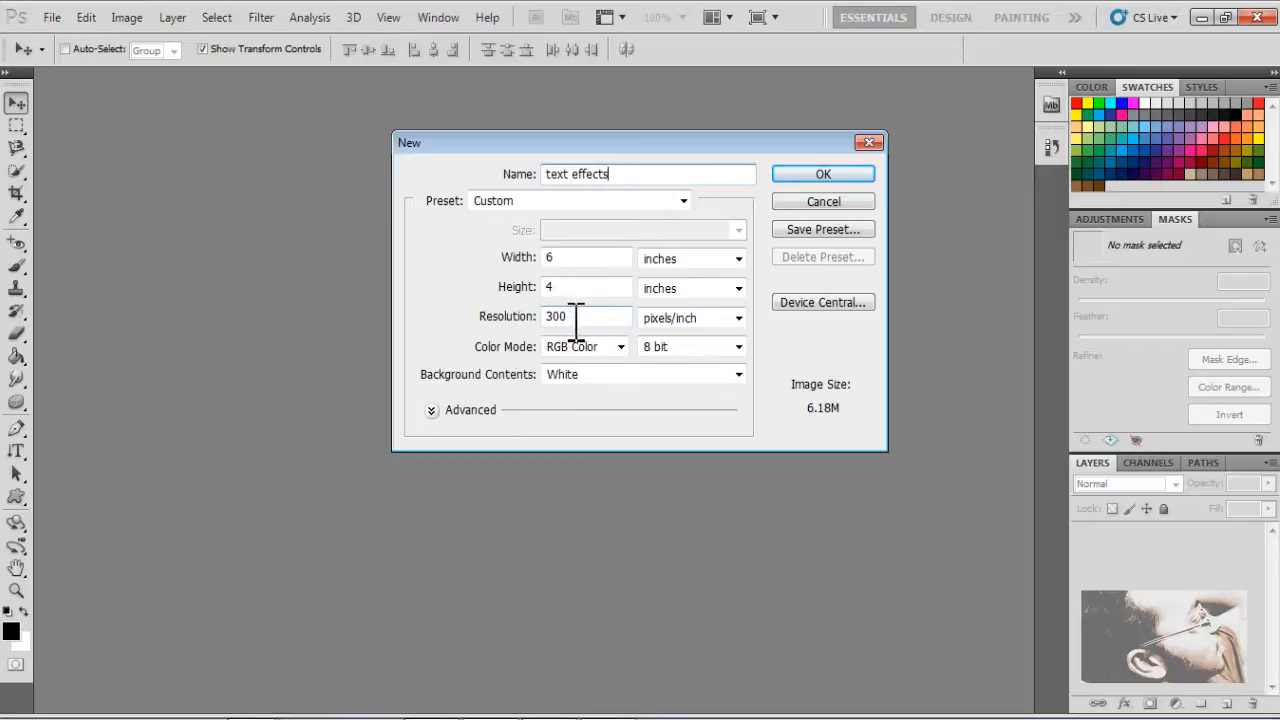
# Examine the available choices for the width and height units, the resolution unit and the colour bit depth of the new document
pyautogui.click(739, 258)
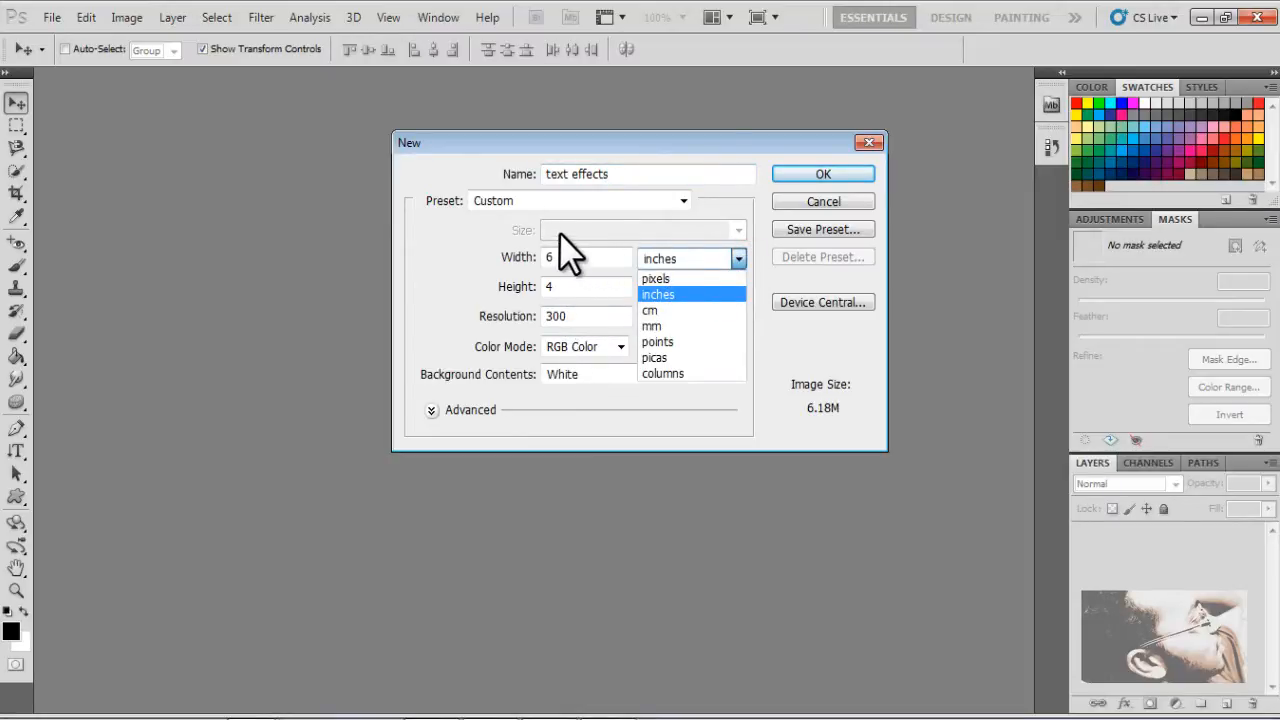
pyautogui.click(740, 258)
pyautogui.click(738, 260)
pyautogui.click(737, 287)
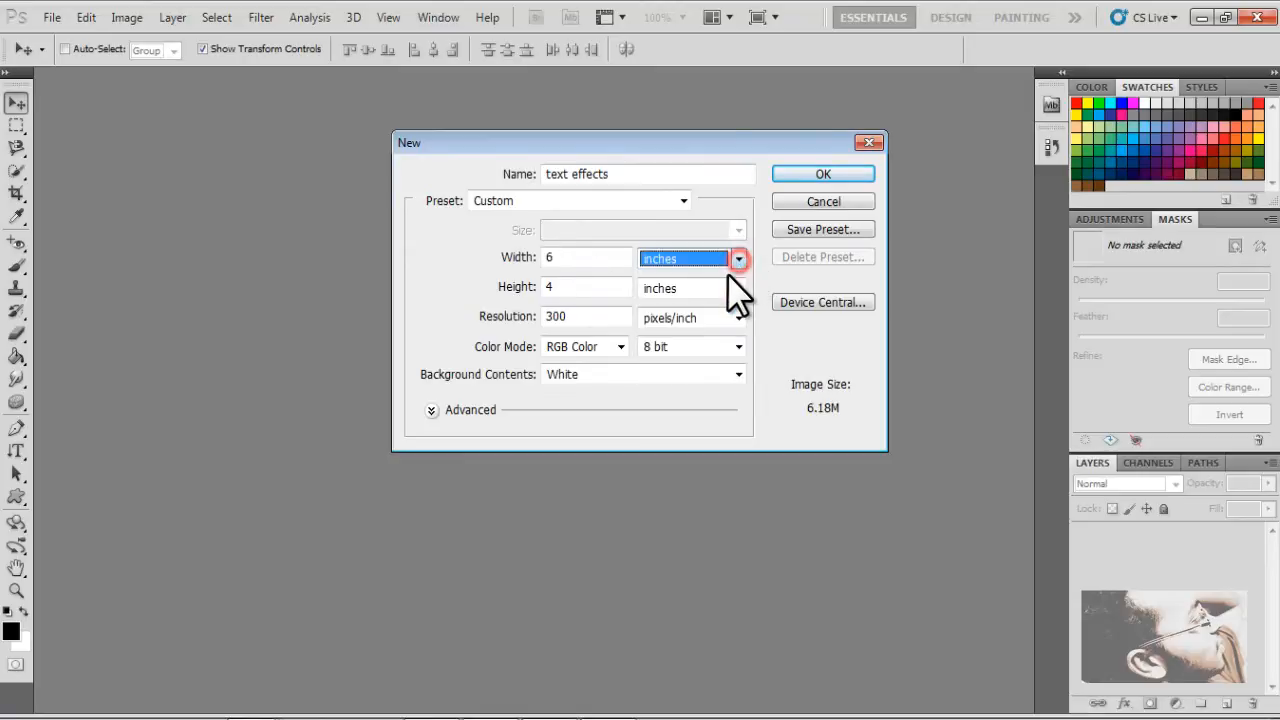
pyautogui.click(737, 287)
pyautogui.click(737, 287)
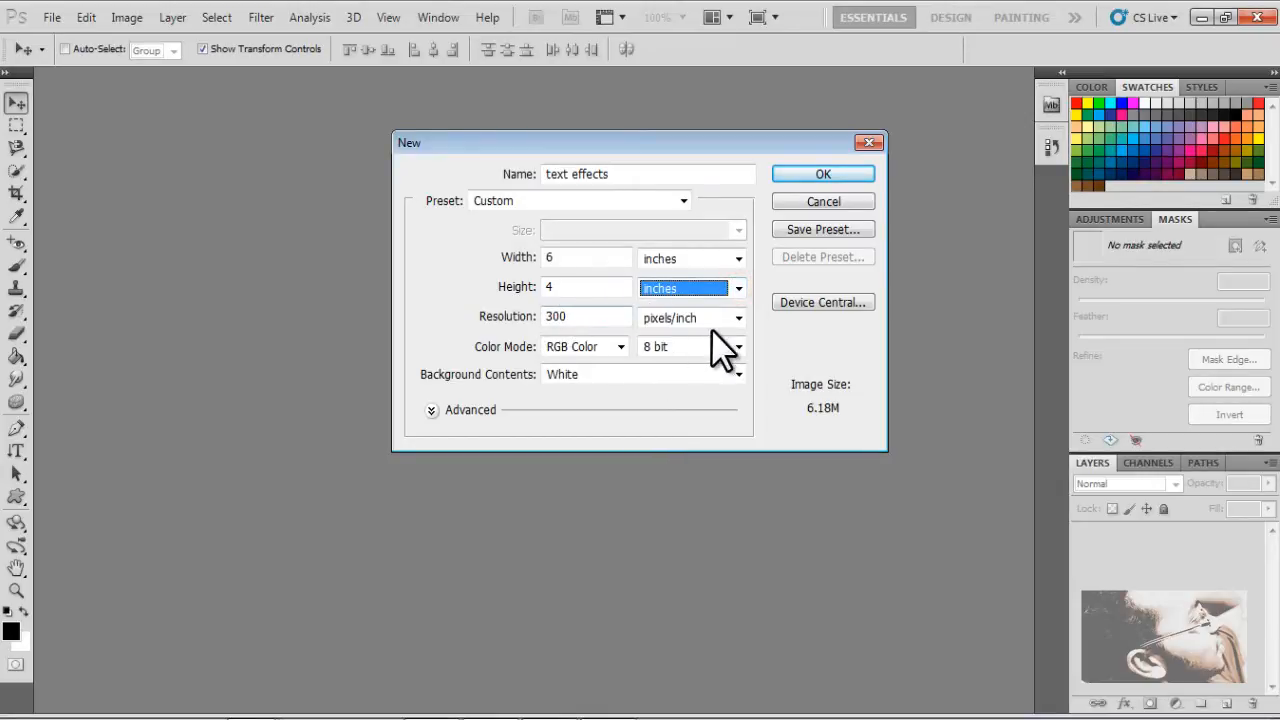
pyautogui.click(739, 317)
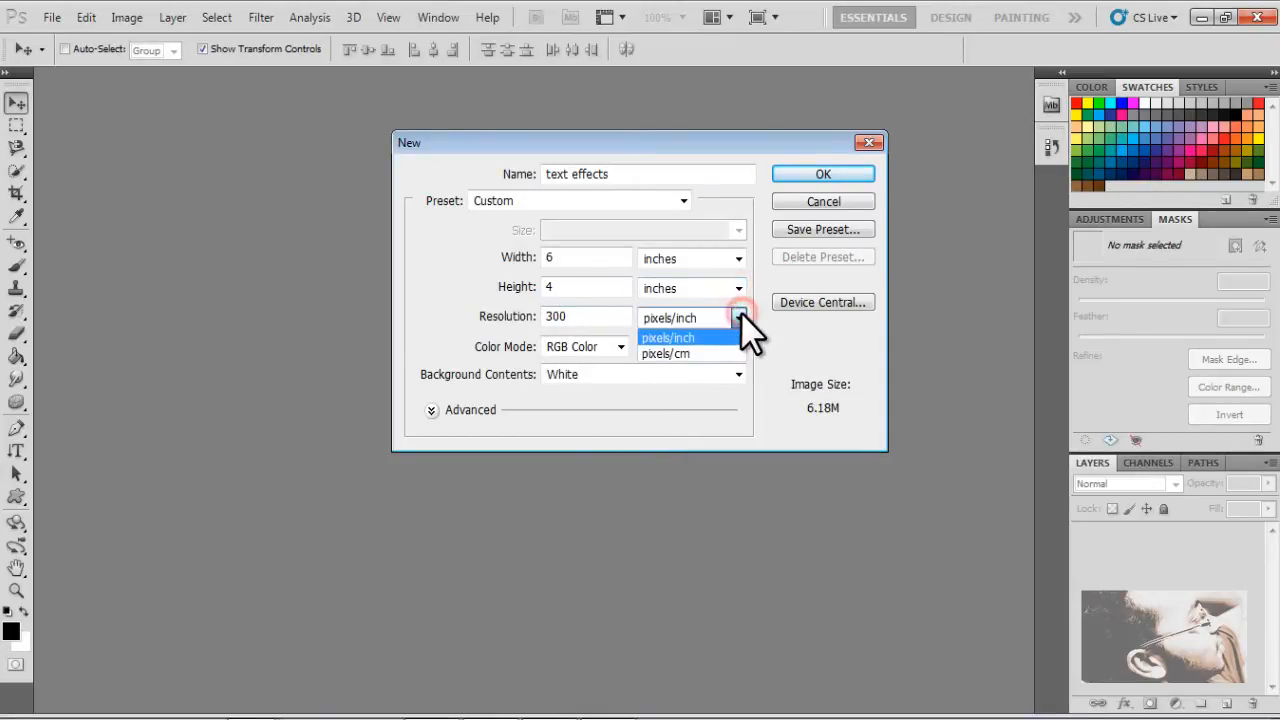
pyautogui.click(739, 317)
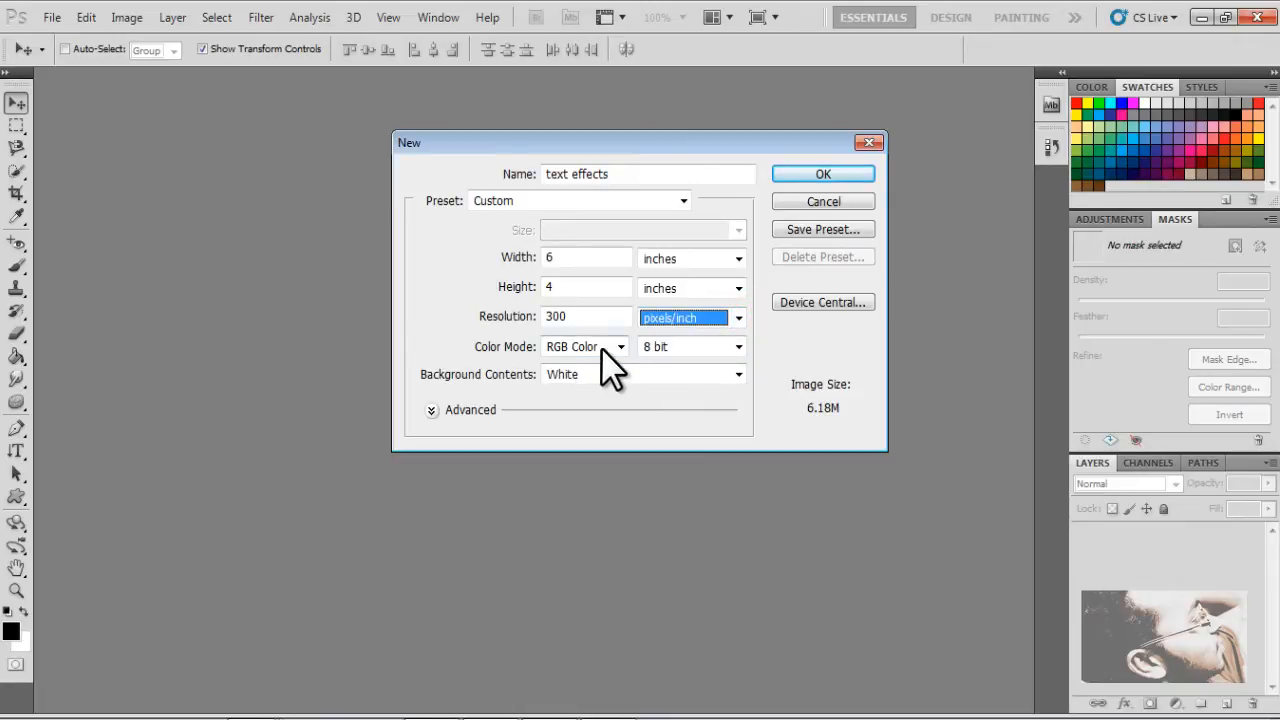
pyautogui.click(727, 346)
pyautogui.click(727, 346)
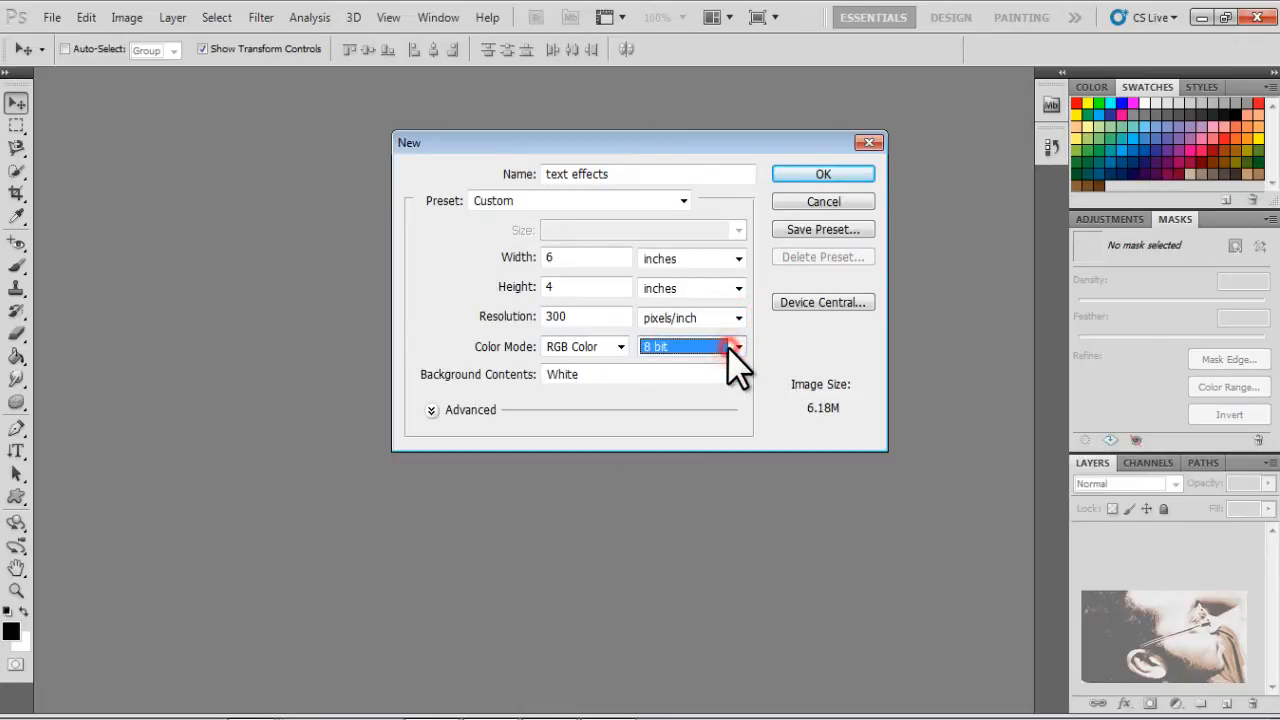